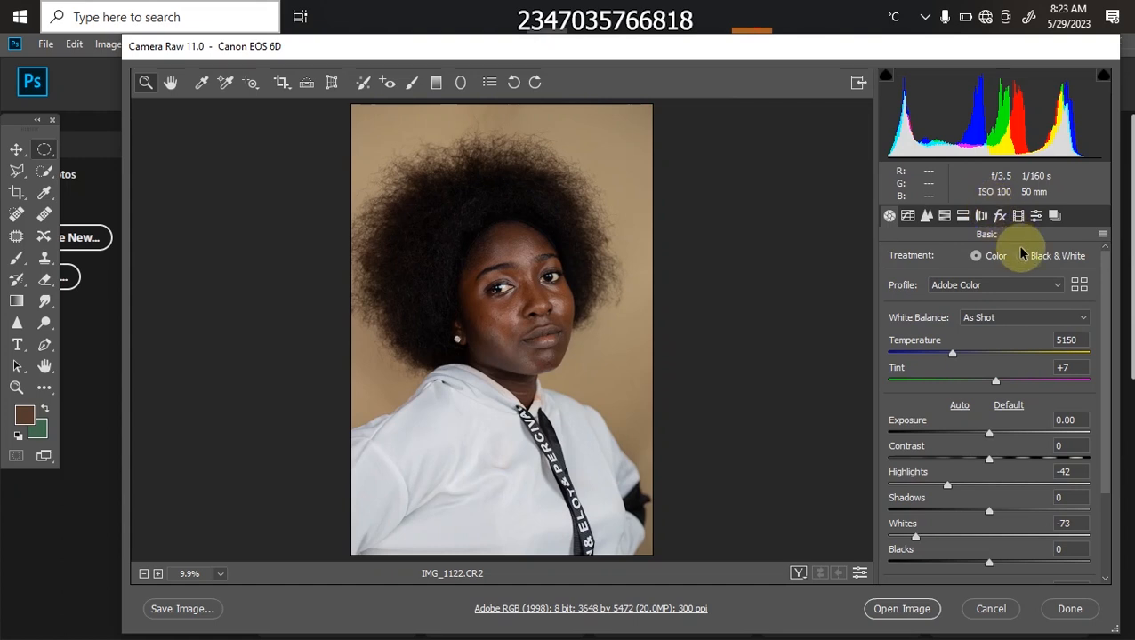
Step: Lower the Oranges luminance of the raw portrait to -7 and open the image in Photoshop
{"action": "left_click_drag", "start_coordinate": [456, 236], "coordinate": [700, 441]}
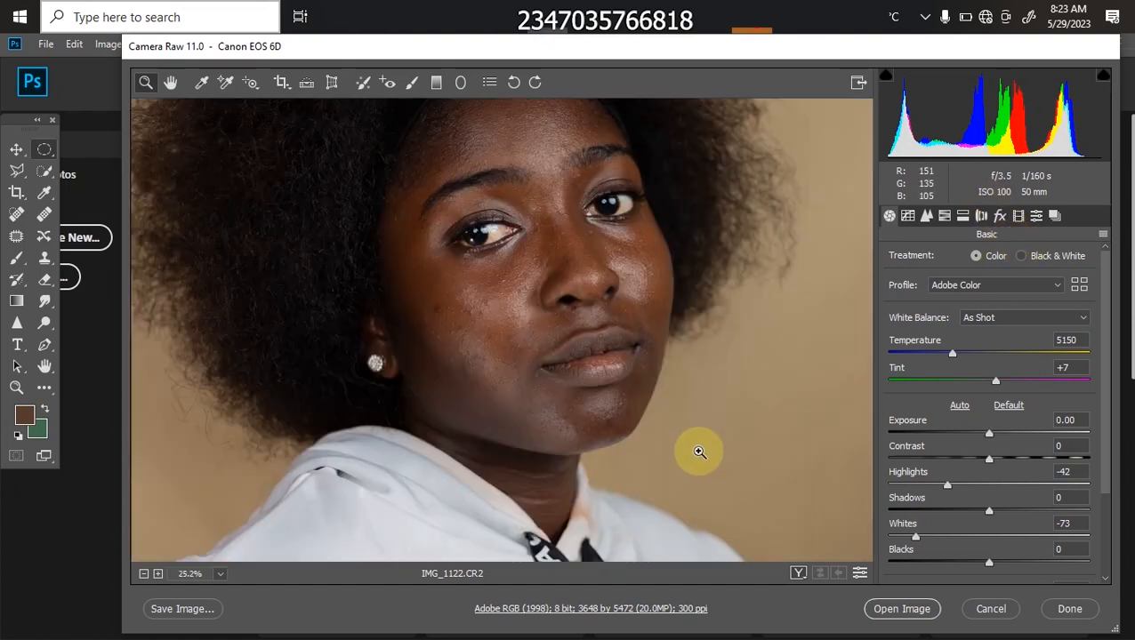
{"action": "key", "text": "ctrl+minus"}
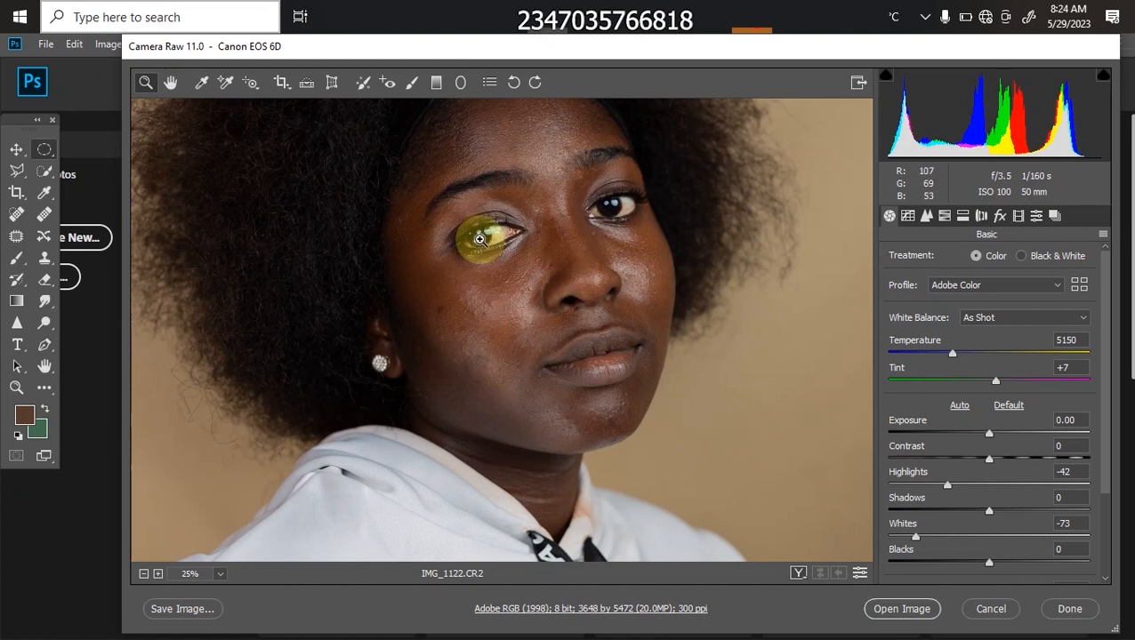
{"action": "left_click", "coordinate": [790, 21]}
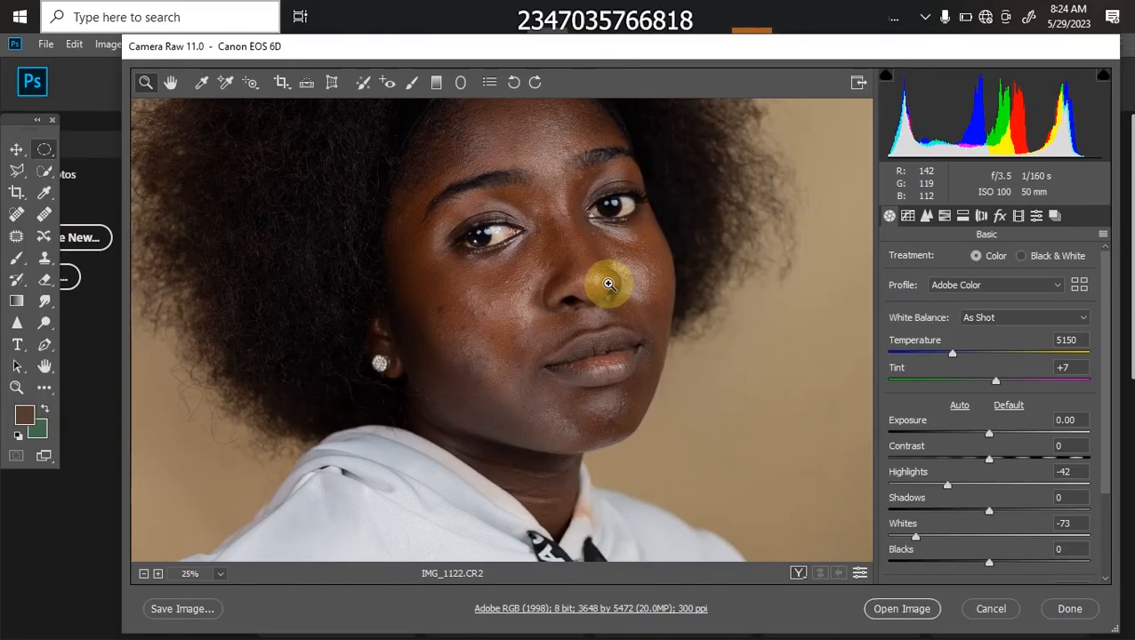
{"action": "key", "text": "ctrl+0"}
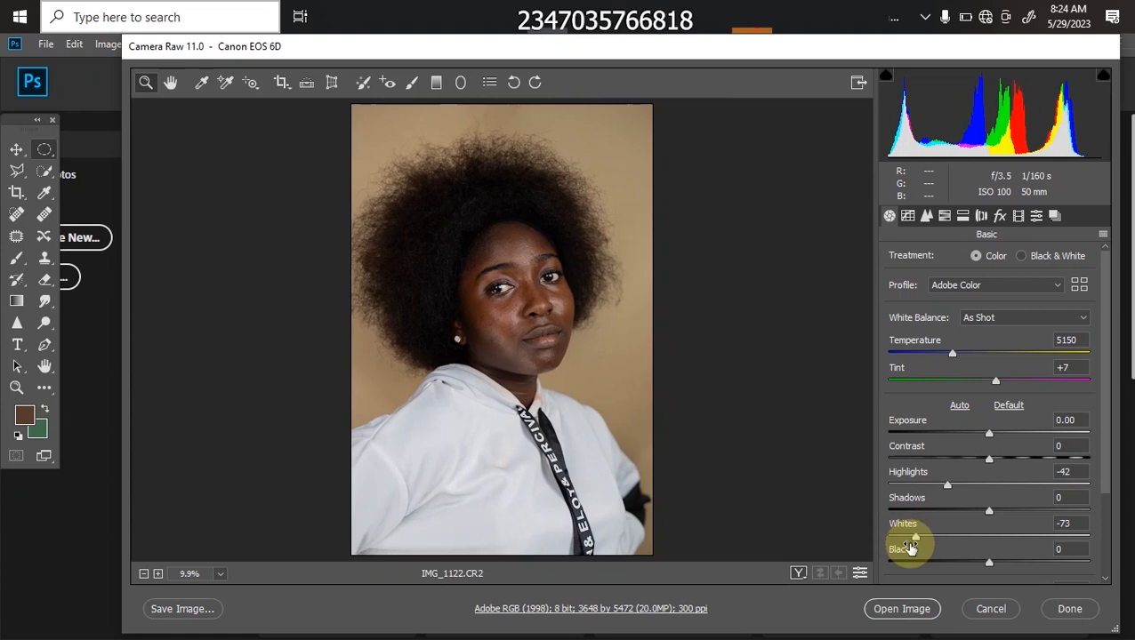
{"action": "left_click", "coordinate": [944, 215]}
{"action": "left_click", "coordinate": [1023, 258]}
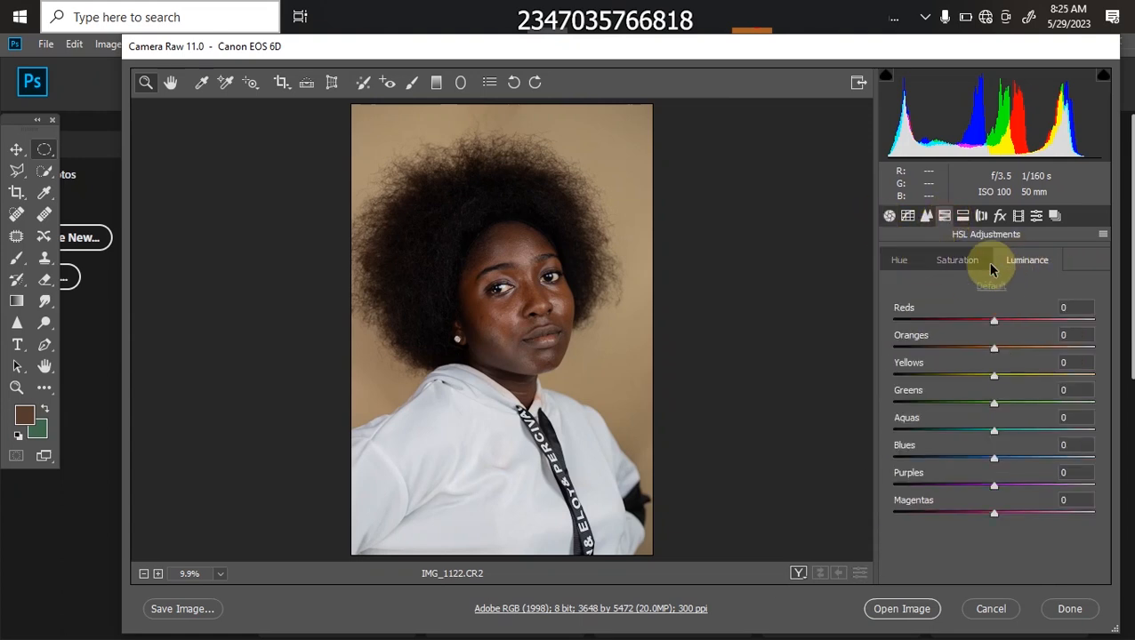
{"action": "left_click_drag", "start_coordinate": [994, 348], "coordinate": [992, 352]}
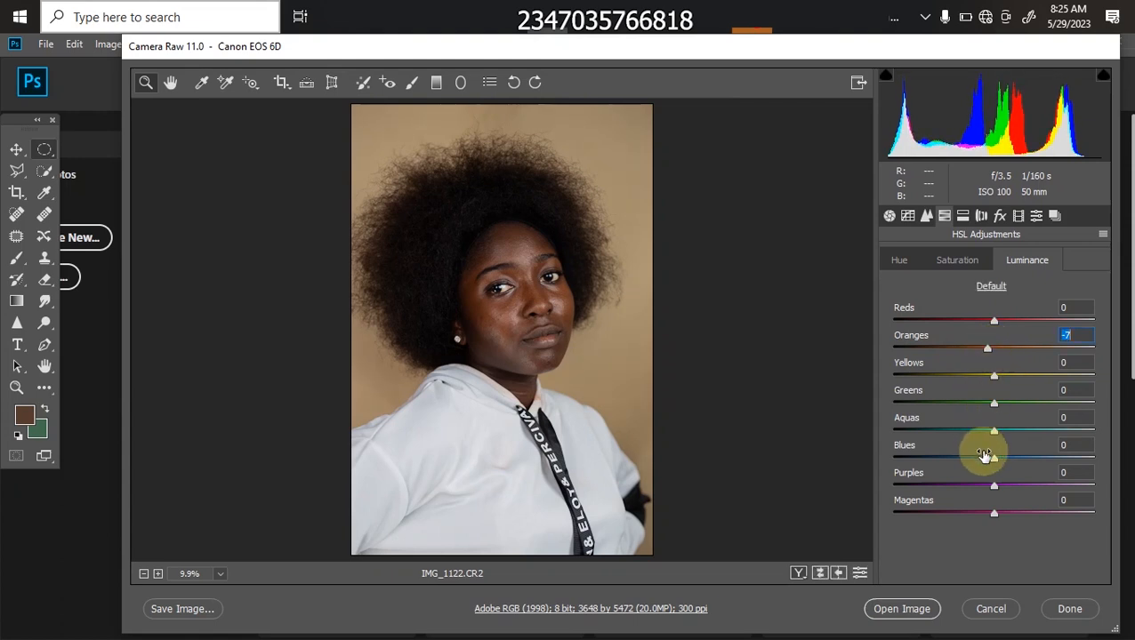
{"action": "left_click", "coordinate": [898, 610]}
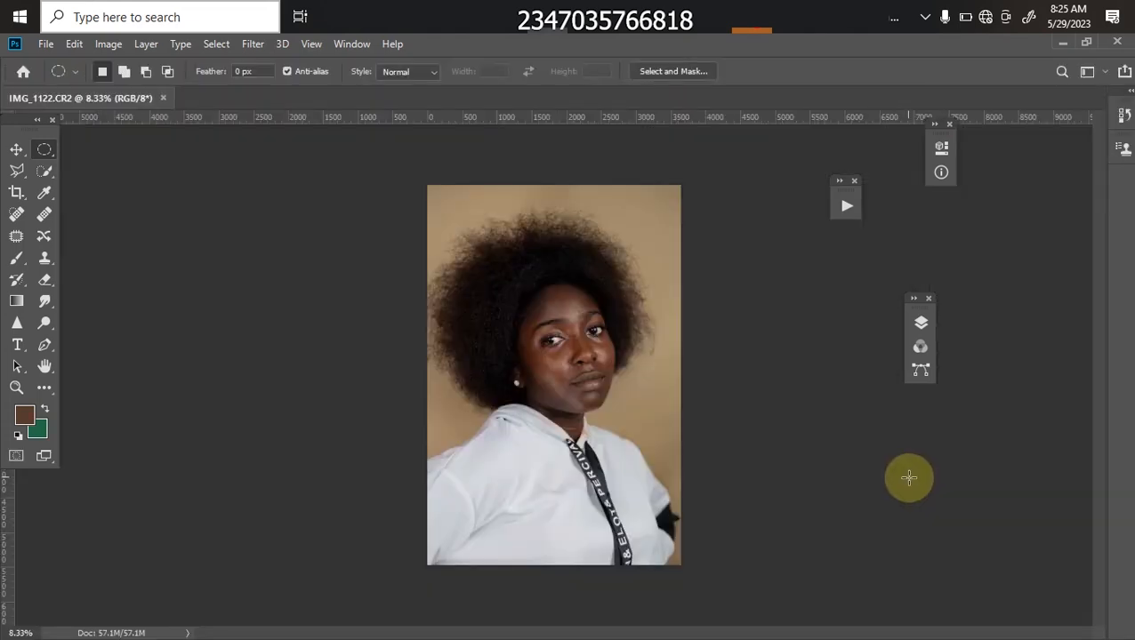
Step: Display the layers beside the portrait and crop the photo to a 4:5 (8:10) ratio around the head and shoulders
{"action": "left_click", "coordinate": [920, 325]}
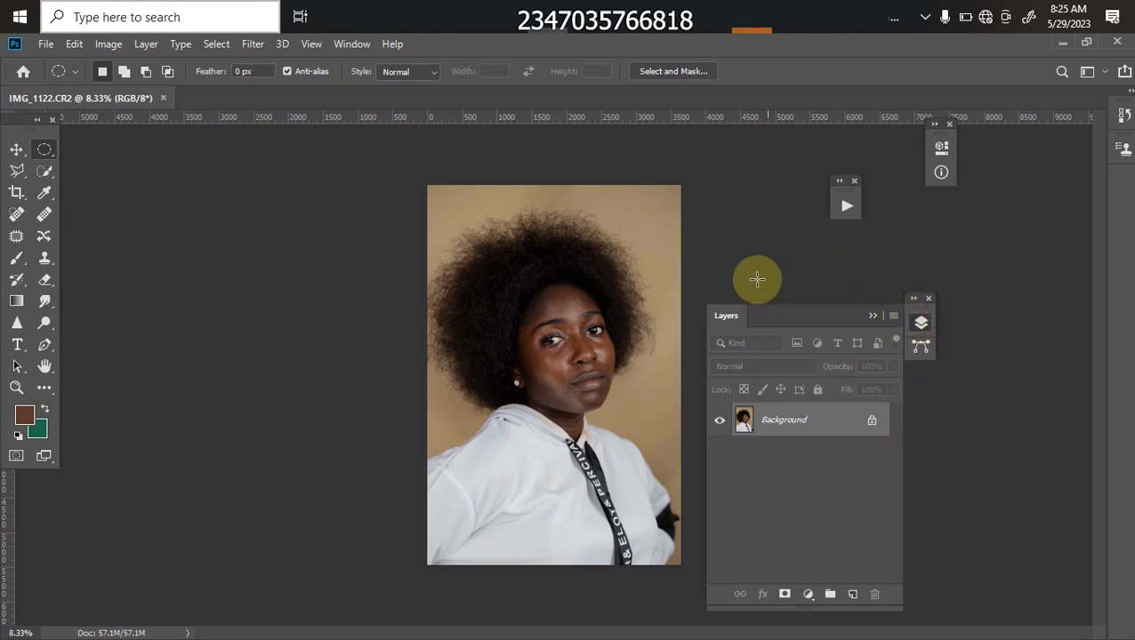
{"action": "left_click_drag", "start_coordinate": [788, 317], "coordinate": [1001, 327]}
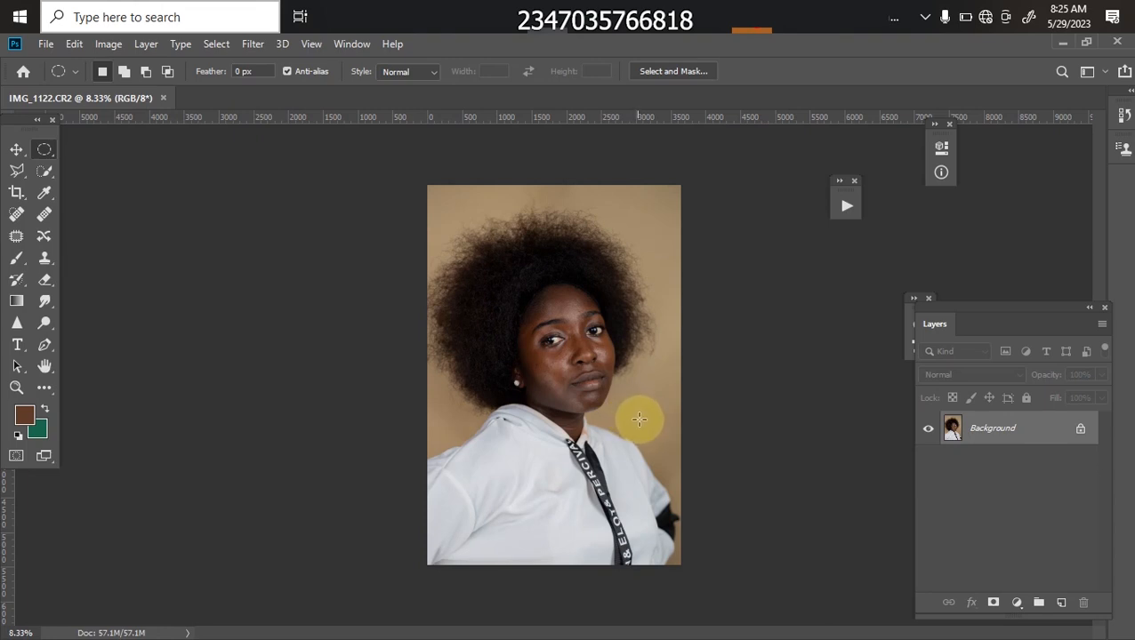
{"action": "left_click", "coordinate": [17, 193]}
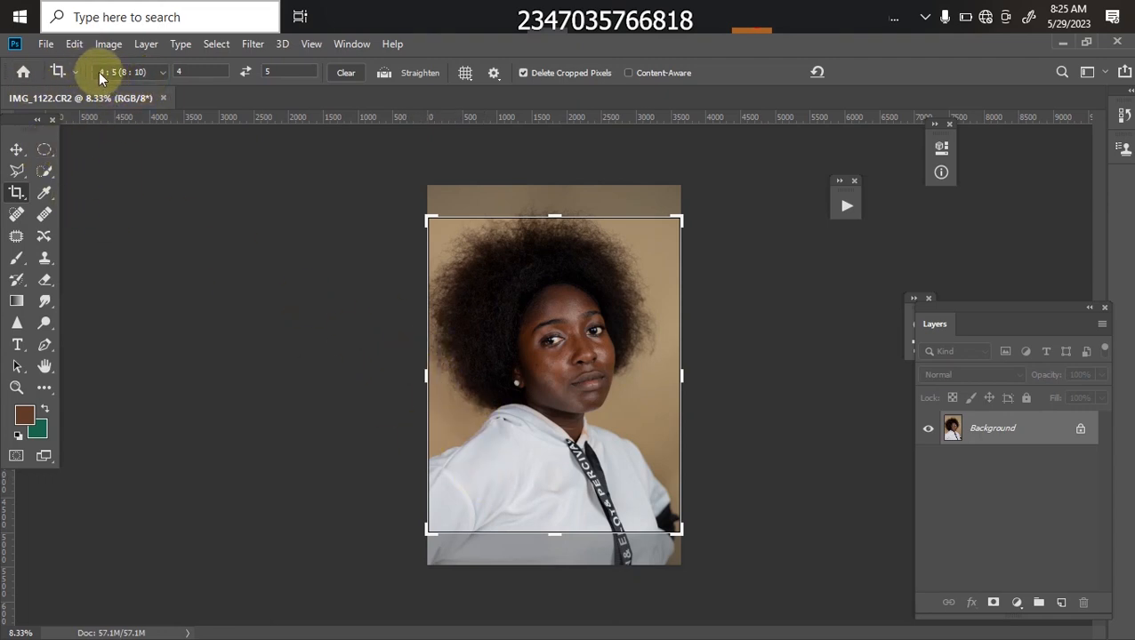
{"action": "left_click_drag", "start_coordinate": [542, 333], "coordinate": [671, 519]}
{"action": "key", "text": "ctrl+r"}
{"action": "mouse_move", "coordinate": [594, 402]}
{"action": "left_mouse_down"}
{"action": "mouse_move", "coordinate": [607, 400]}
{"action": "mouse_move", "coordinate": [590, 406]}
{"action": "left_mouse_up"}
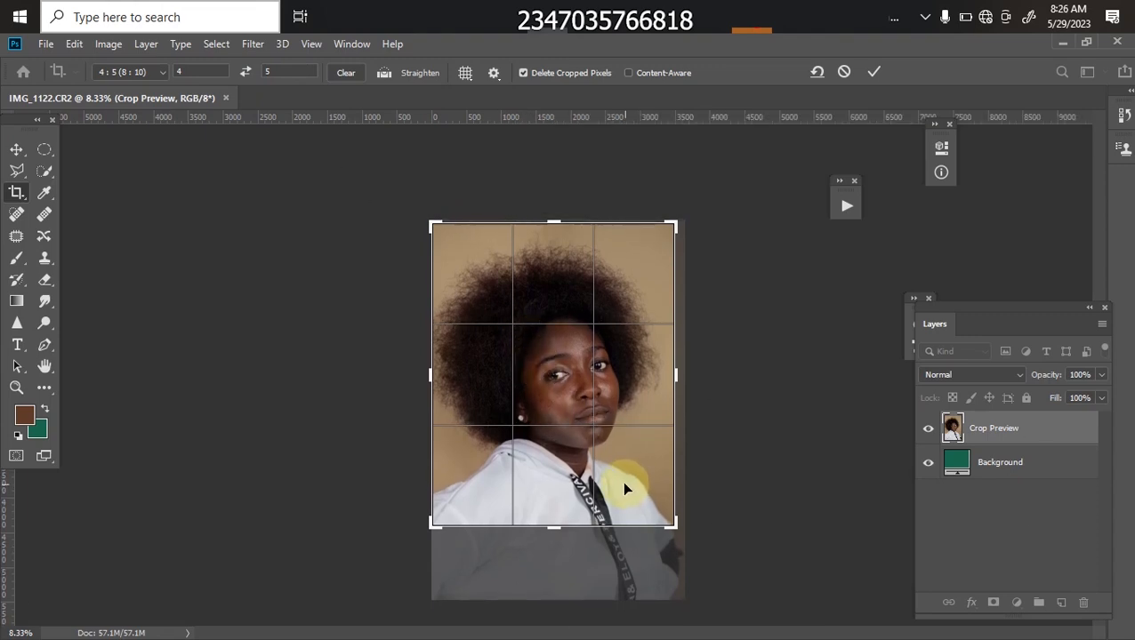
{"action": "key", "text": "Return"}
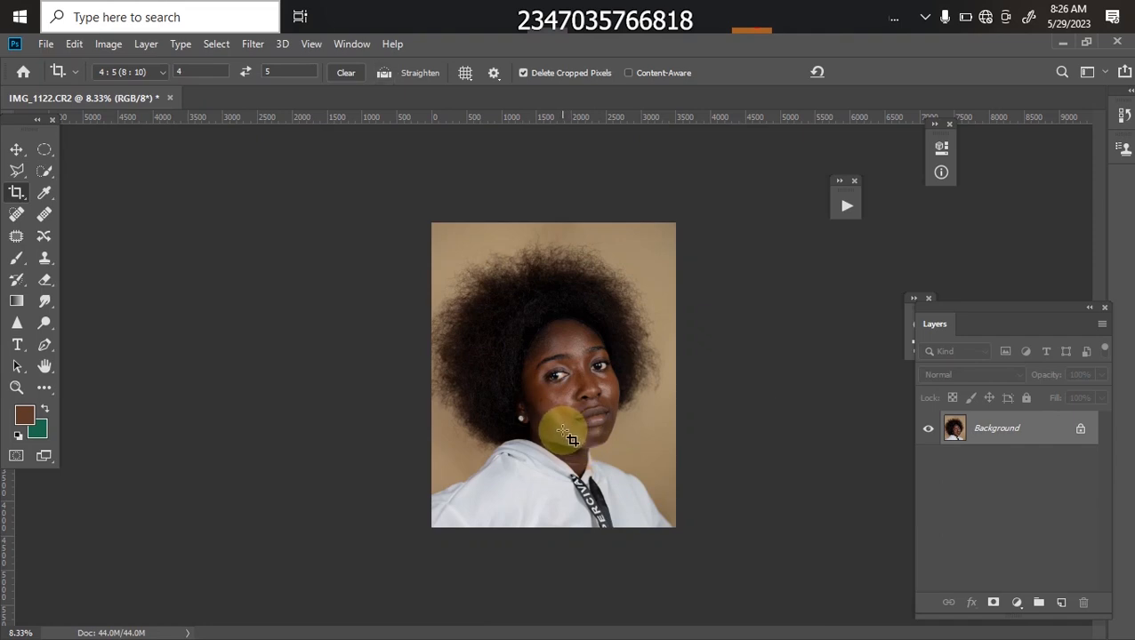
Step: Duplicate the Background layer and open the Liquify filter on the copy
{"action": "left_click", "coordinate": [16, 149]}
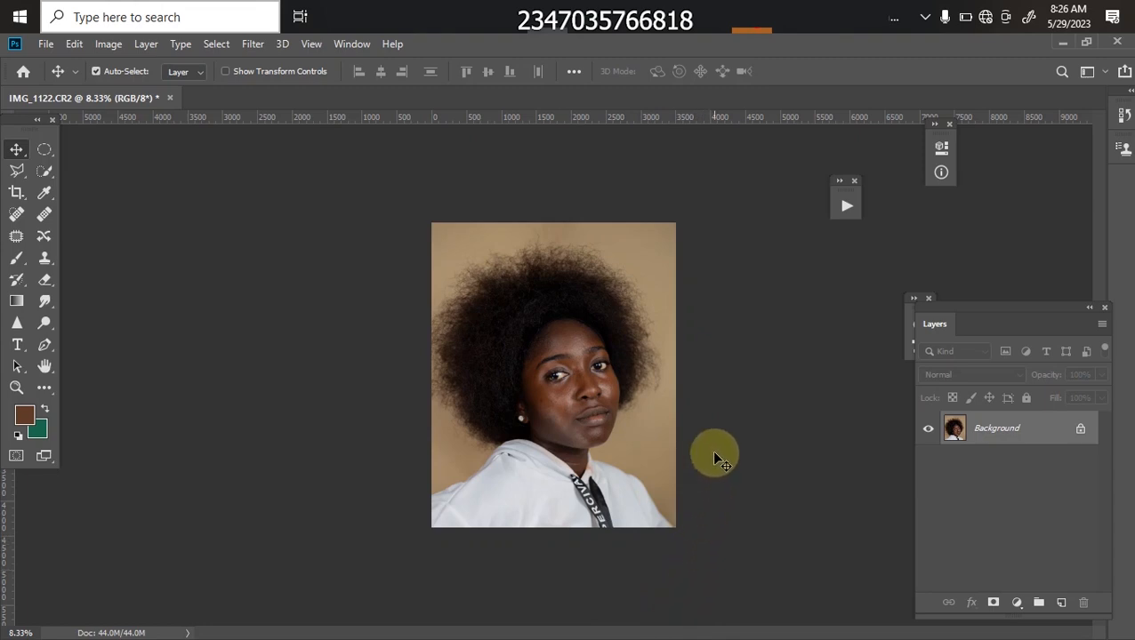
{"action": "key", "text": "ctrl+j"}
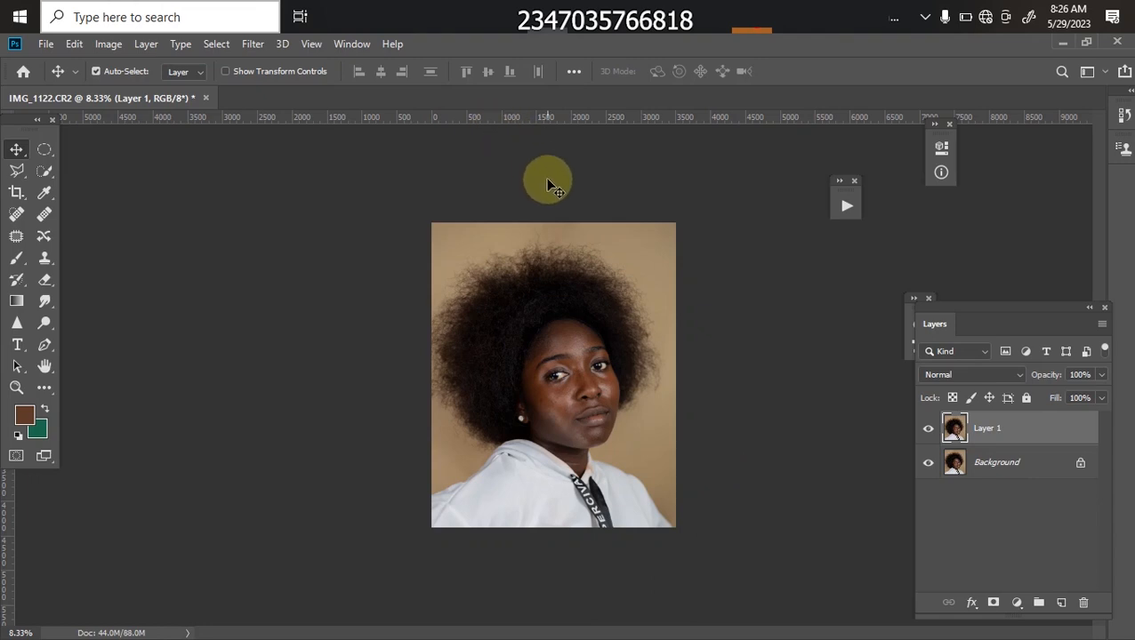
{"action": "left_click", "coordinate": [253, 43]}
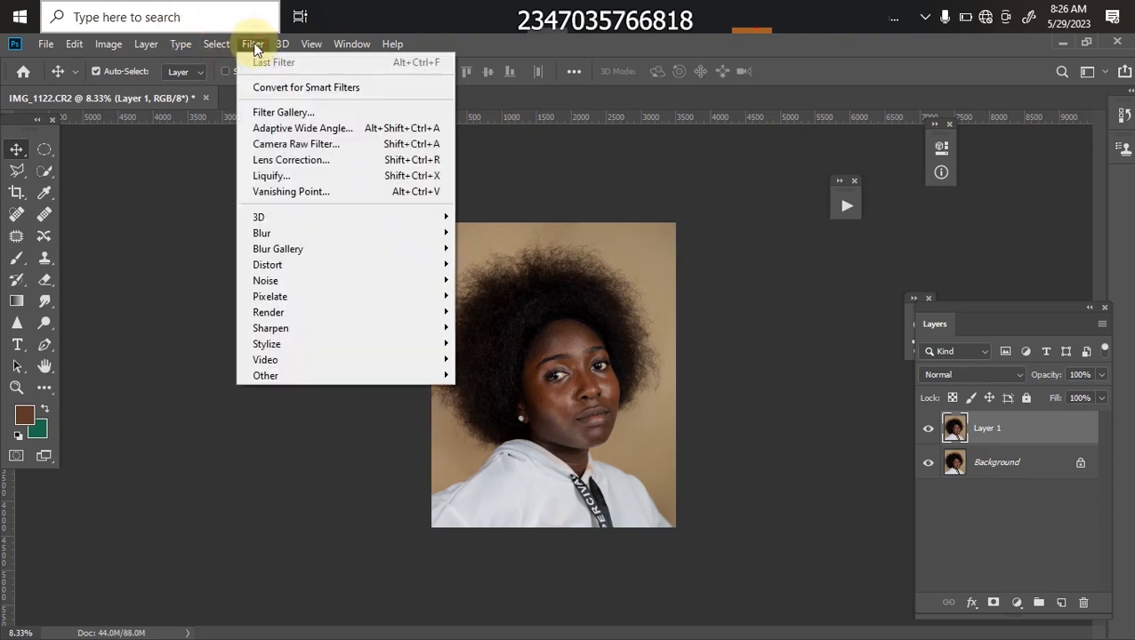
{"action": "left_click", "coordinate": [336, 179]}
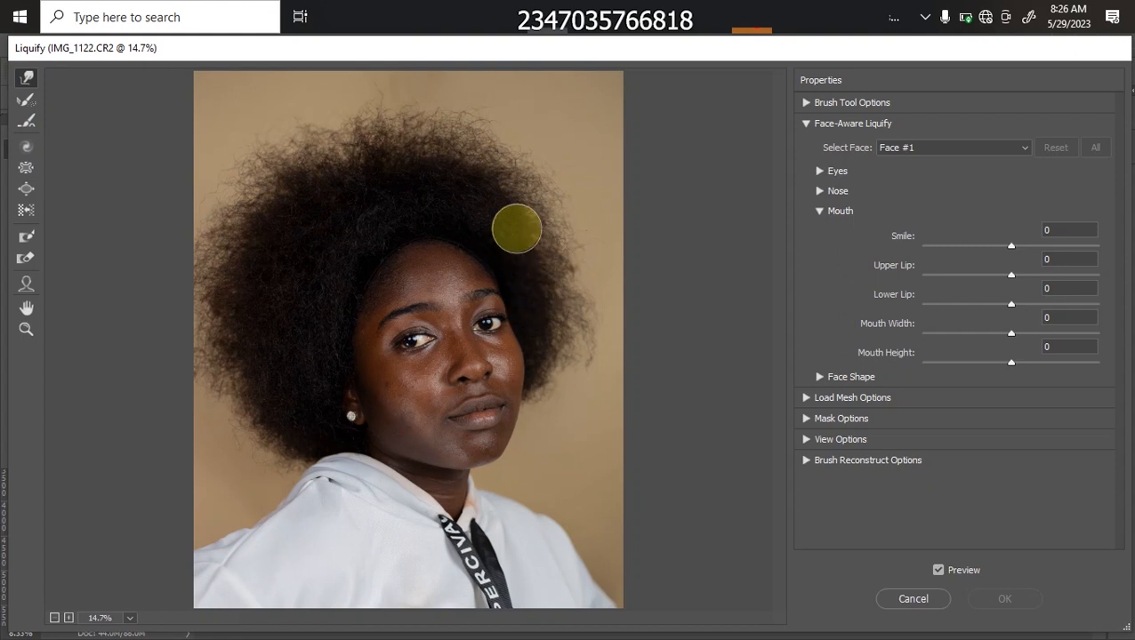
Step: Warp the upper-right edge of the afro outward, reducing the brush size as needed, to fill out its rounded outline
{"action": "left_click_drag", "start_coordinate": [508, 223], "coordinate": [523, 233]}
{"action": "key", "text": "["}
{"action": "left_click_drag", "start_coordinate": [529, 246], "coordinate": [539, 236]}
{"action": "mouse_move", "coordinate": [465, 188]}
{"action": "left_mouse_down"}
{"action": "mouse_move", "coordinate": [379, 169]}
{"action": "mouse_move", "coordinate": [437, 145]}
{"action": "mouse_move", "coordinate": [359, 186]}
{"action": "mouse_move", "coordinate": [334, 162]}
{"action": "mouse_move", "coordinate": [255, 245]}
{"action": "mouse_move", "coordinate": [273, 185]}
{"action": "mouse_move", "coordinate": [283, 188]}
{"action": "mouse_move", "coordinate": [252, 226]}
{"action": "mouse_move", "coordinate": [248, 256]}
{"action": "mouse_move", "coordinate": [232, 263]}
{"action": "mouse_move", "coordinate": [251, 251]}
{"action": "mouse_move", "coordinate": [235, 373]}
{"action": "mouse_move", "coordinate": [281, 435]}
{"action": "mouse_move", "coordinate": [221, 327]}
{"action": "mouse_move", "coordinate": [285, 245]}
{"action": "mouse_move", "coordinate": [254, 255]}
{"action": "mouse_move", "coordinate": [266, 218]}
{"action": "mouse_move", "coordinate": [318, 175]}
{"action": "mouse_move", "coordinate": [432, 147]}
{"action": "mouse_move", "coordinate": [471, 153]}
{"action": "mouse_move", "coordinate": [464, 167]}
{"action": "mouse_move", "coordinate": [481, 179]}
{"action": "mouse_move", "coordinate": [449, 143]}
{"action": "mouse_move", "coordinate": [389, 153]}
{"action": "mouse_move", "coordinate": [394, 139]}
{"action": "mouse_move", "coordinate": [389, 151]}
{"action": "mouse_move", "coordinate": [385, 139]}
{"action": "mouse_move", "coordinate": [294, 167]}
{"action": "mouse_move", "coordinate": [516, 183]}
{"action": "mouse_move", "coordinate": [471, 165]}
{"action": "mouse_move", "coordinate": [492, 162]}
{"action": "mouse_move", "coordinate": [474, 149]}
{"action": "mouse_move", "coordinate": [514, 183]}
{"action": "mouse_move", "coordinate": [529, 231]}
{"action": "left_mouse_up"}
{"action": "key", "text": "bracketleft"}
{"action": "key", "text": "bracketleft"}
{"action": "key", "text": "bracketleft"}
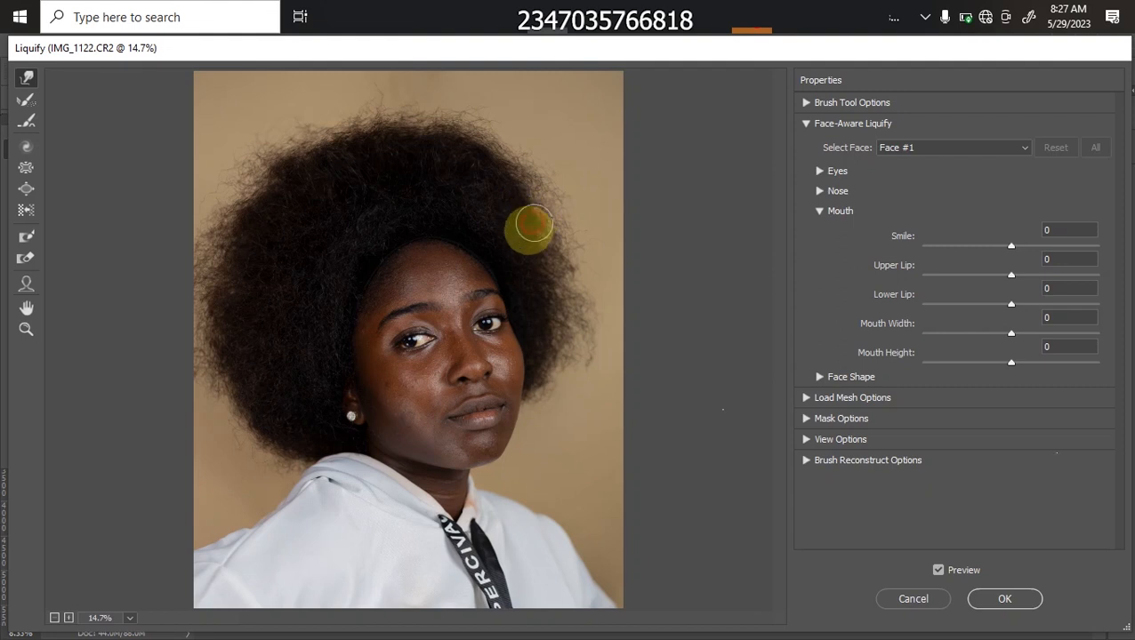
{"action": "mouse_move", "coordinate": [509, 181]}
{"action": "left_mouse_down"}
{"action": "mouse_move", "coordinate": [525, 239]}
{"action": "mouse_move", "coordinate": [536, 223]}
{"action": "mouse_move", "coordinate": [545, 242]}
{"action": "mouse_move", "coordinate": [548, 267]}
{"action": "mouse_move", "coordinate": [535, 277]}
{"action": "mouse_move", "coordinate": [530, 218]}
{"action": "mouse_move", "coordinate": [525, 264]}
{"action": "mouse_move", "coordinate": [539, 301]}
{"action": "mouse_move", "coordinate": [547, 291]}
{"action": "mouse_move", "coordinate": [559, 350]}
{"action": "mouse_move", "coordinate": [535, 205]}
{"action": "mouse_move", "coordinate": [520, 189]}
{"action": "mouse_move", "coordinate": [458, 175]}
{"action": "mouse_move", "coordinate": [436, 185]}
{"action": "mouse_move", "coordinate": [505, 189]}
{"action": "mouse_move", "coordinate": [485, 160]}
{"action": "mouse_move", "coordinate": [526, 223]}
{"action": "left_mouse_up"}
{"action": "key", "text": "bracketleft"}
{"action": "key", "text": "bracketleft"}
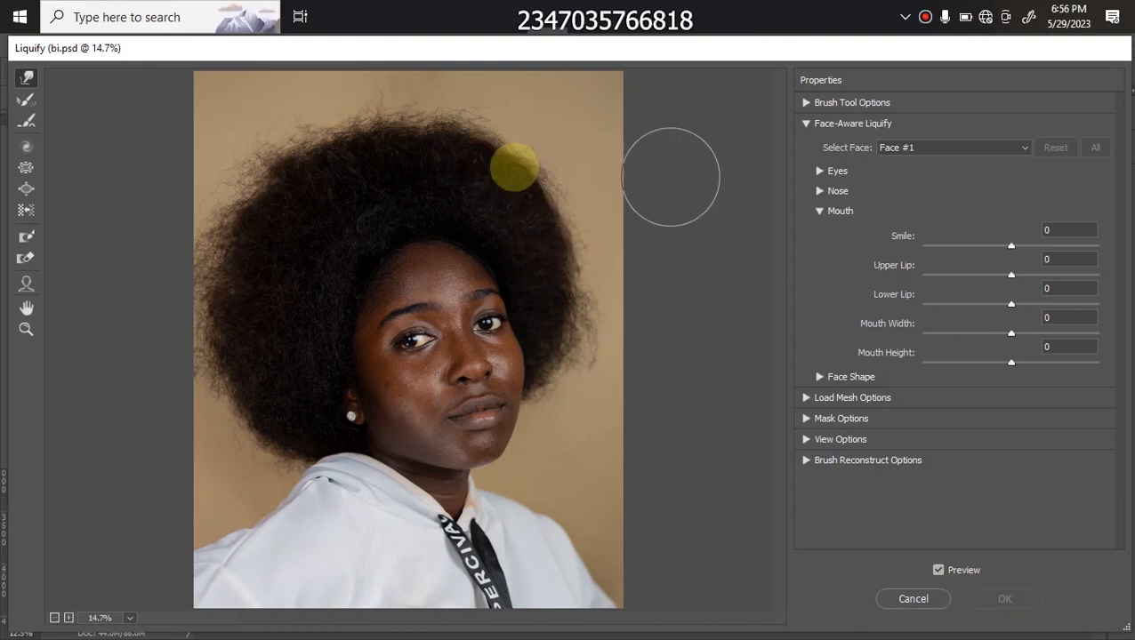
Step: Reshape the crown and left side of the afro with a large warp brush for a fuller outline
{"action": "mouse_move", "coordinate": [356, 189]}
{"action": "left_mouse_down"}
{"action": "mouse_move", "coordinate": [400, 141]}
{"action": "mouse_move", "coordinate": [385, 141]}
{"action": "mouse_move", "coordinate": [406, 132]}
{"action": "mouse_move", "coordinate": [359, 165]}
{"action": "mouse_move", "coordinate": [390, 175]}
{"action": "mouse_move", "coordinate": [335, 185]}
{"action": "mouse_move", "coordinate": [318, 152]}
{"action": "mouse_move", "coordinate": [370, 134]}
{"action": "mouse_move", "coordinate": [466, 146]}
{"action": "mouse_move", "coordinate": [529, 205]}
{"action": "mouse_move", "coordinate": [527, 194]}
{"action": "mouse_move", "coordinate": [512, 177]}
{"action": "mouse_move", "coordinate": [577, 307]}
{"action": "mouse_move", "coordinate": [562, 355]}
{"action": "mouse_move", "coordinate": [558, 274]}
{"action": "left_mouse_up"}
{"action": "left_click", "coordinate": [242, 322]}
{"action": "mouse_move", "coordinate": [242, 322]}
{"action": "left_mouse_down"}
{"action": "mouse_move", "coordinate": [198, 334]}
{"action": "mouse_move", "coordinate": [218, 334]}
{"action": "mouse_move", "coordinate": [221, 347]}
{"action": "mouse_move", "coordinate": [214, 299]}
{"action": "mouse_move", "coordinate": [260, 214]}
{"action": "mouse_move", "coordinate": [334, 164]}
{"action": "left_mouse_up"}
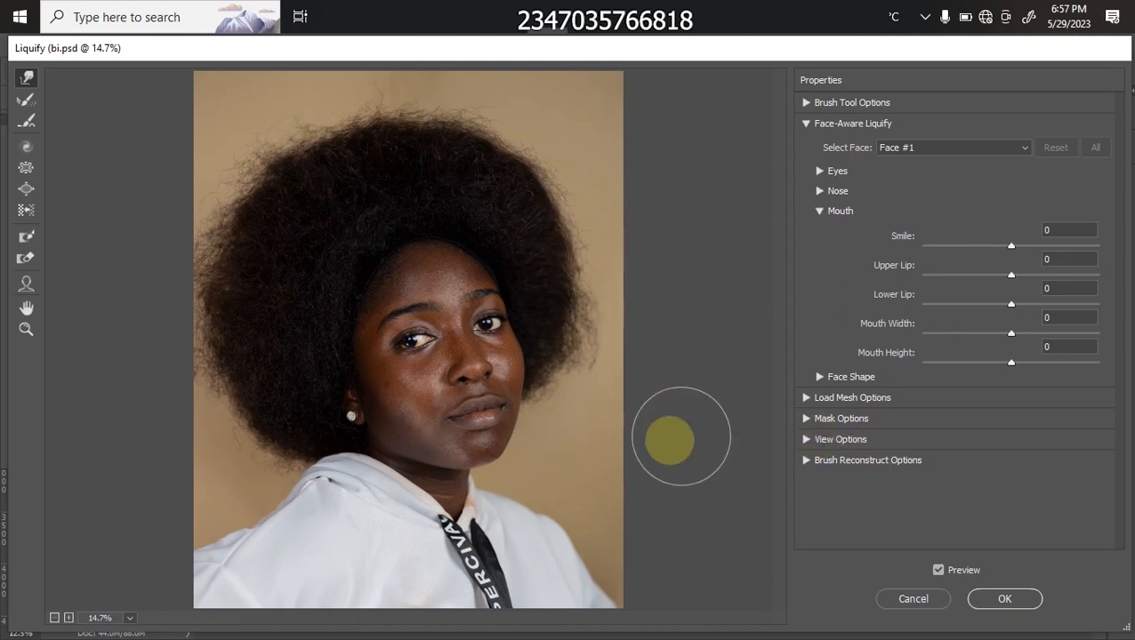
Step: Refine the hair outline beside the right cheek and temple with a smaller warp brush and apply the Liquify changes
{"action": "key", "text": "bracketleft"}
{"action": "key", "text": "bracketleft"}
{"action": "key", "text": "bracketleft"}
{"action": "key", "text": "bracketleft"}
{"action": "key", "text": "bracketleft"}
{"action": "key", "text": "bracketleft"}
{"action": "key", "text": "bracketleft"}
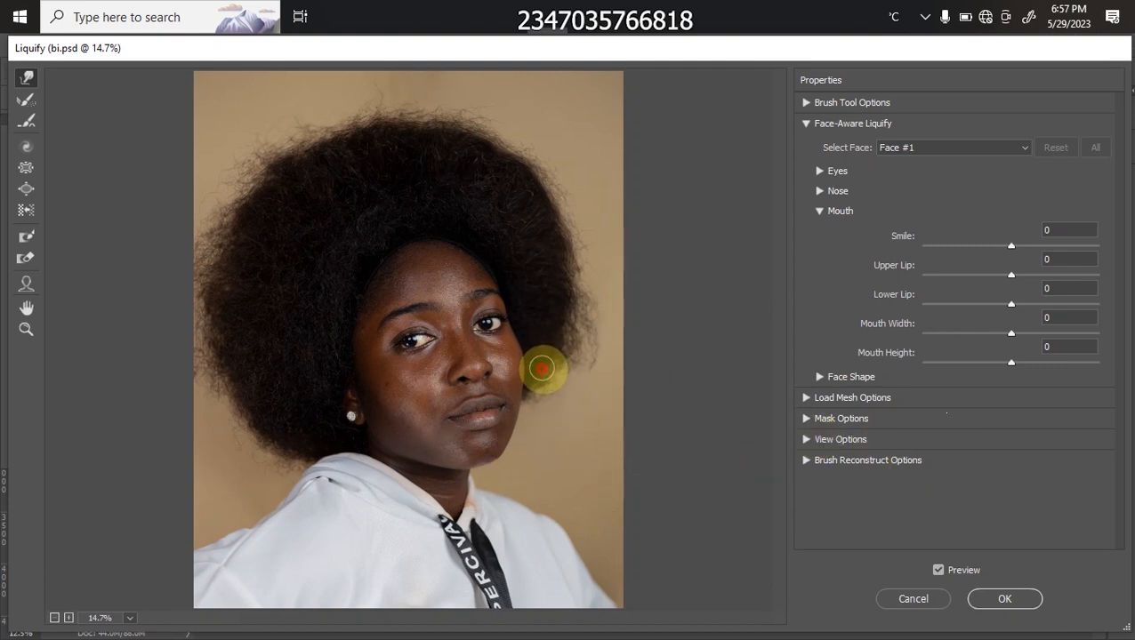
{"action": "mouse_move", "coordinate": [537, 378]}
{"action": "left_mouse_down"}
{"action": "mouse_move", "coordinate": [544, 342]}
{"action": "mouse_move", "coordinate": [553, 349]}
{"action": "mouse_move", "coordinate": [561, 320]}
{"action": "mouse_move", "coordinate": [561, 255]}
{"action": "mouse_move", "coordinate": [540, 225]}
{"action": "left_mouse_up"}
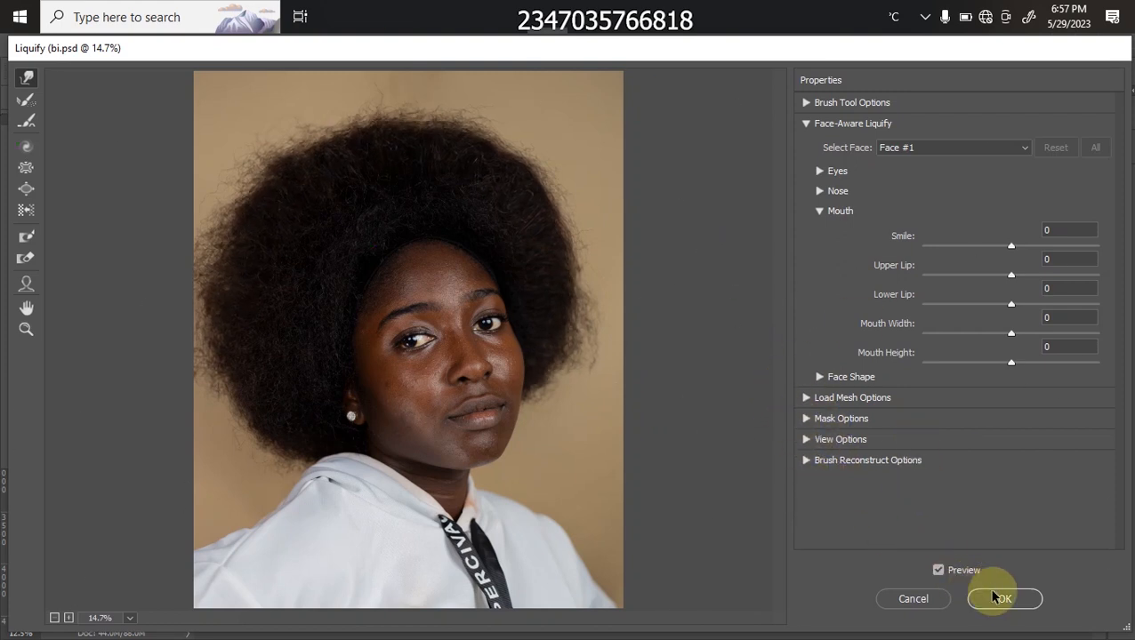
{"action": "left_click", "coordinate": [913, 599]}
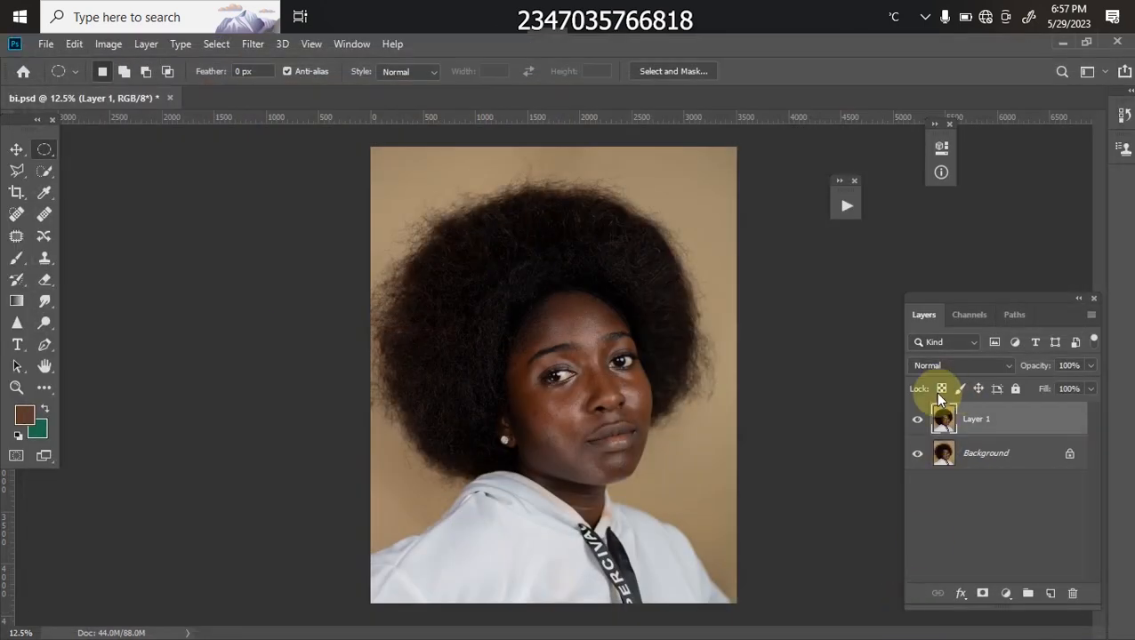
Step: Compare the hair before and after reshaping by hiding and showing Layer 1
{"action": "left_click", "coordinate": [917, 419]}
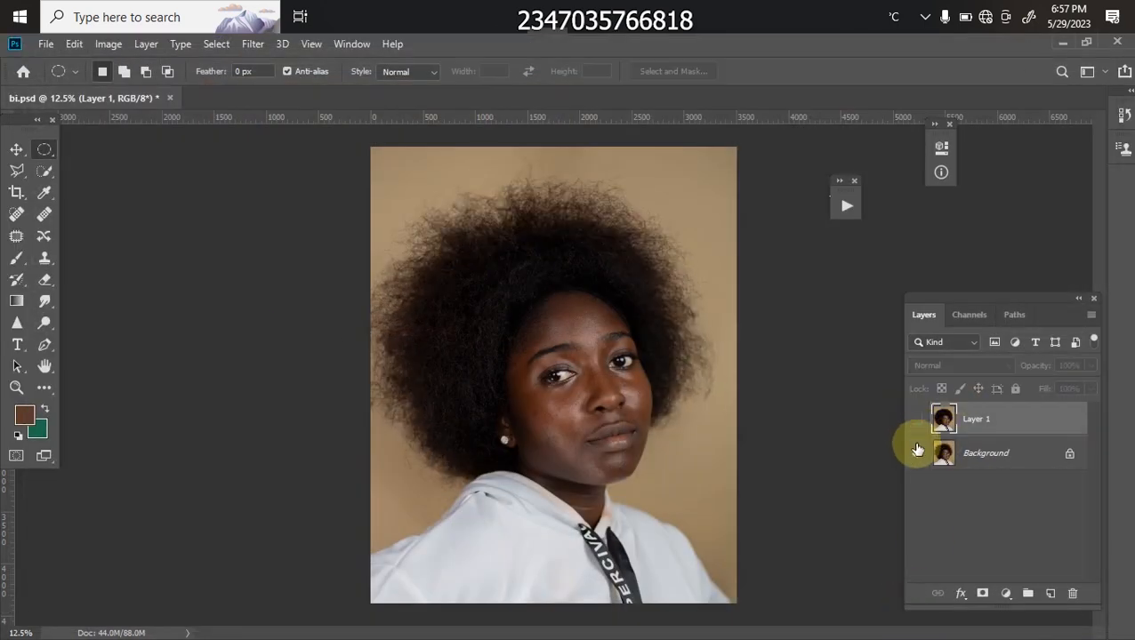
{"action": "left_click", "coordinate": [918, 423]}
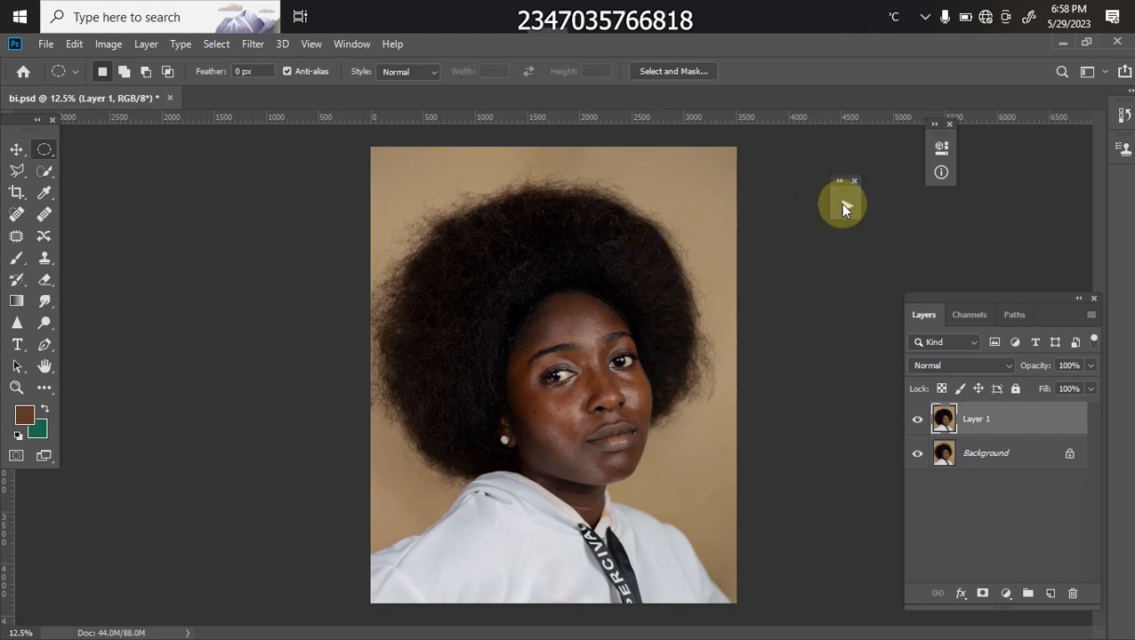
Step: Open the Actions list and look through the available retouching actions
{"action": "left_click", "coordinate": [843, 204]}
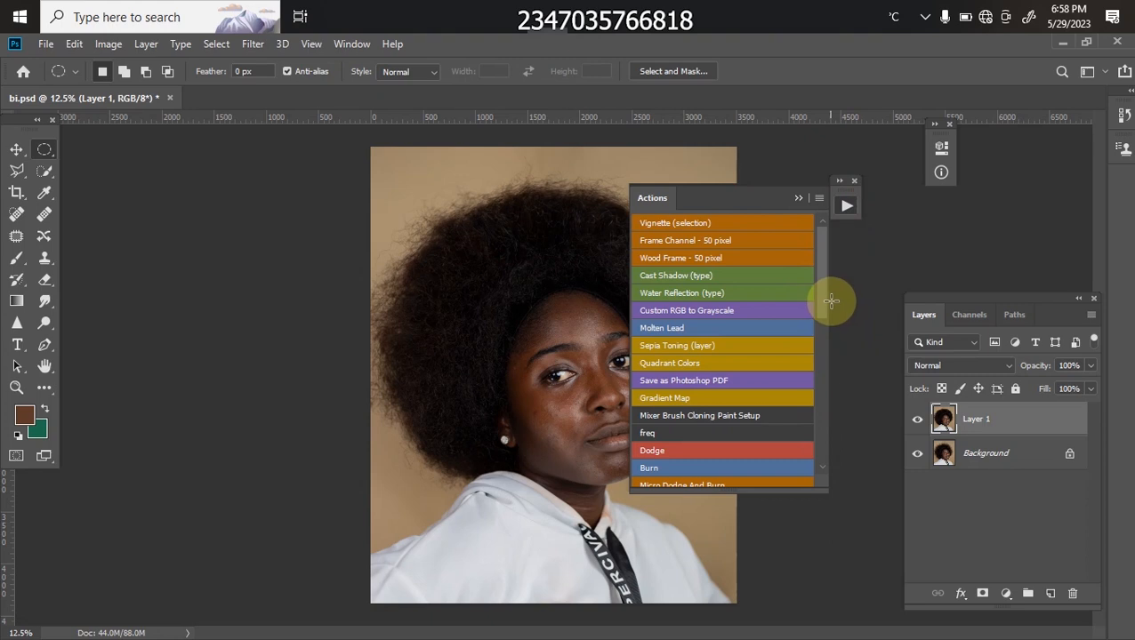
{"action": "left_click_drag", "start_coordinate": [821, 308], "coordinate": [808, 425]}
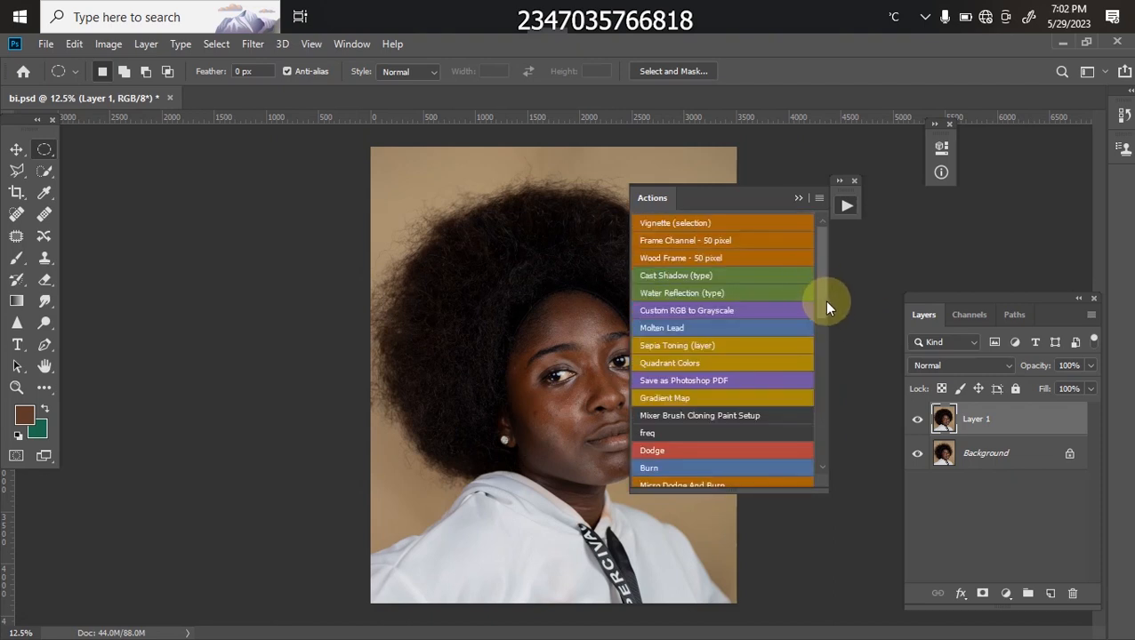
{"action": "left_click_drag", "start_coordinate": [825, 305], "coordinate": [823, 474]}
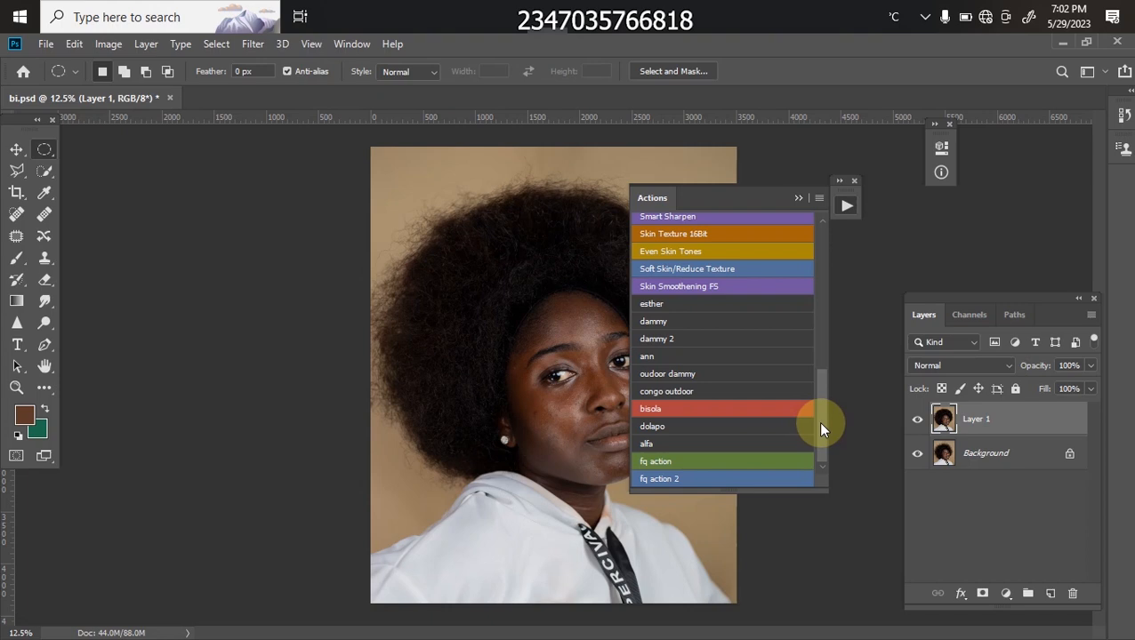
{"action": "mouse_move", "coordinate": [819, 428]}
{"action": "left_mouse_down"}
{"action": "mouse_move", "coordinate": [816, 284]}
{"action": "mouse_move", "coordinate": [828, 332]}
{"action": "mouse_move", "coordinate": [827, 471]}
{"action": "mouse_move", "coordinate": [812, 261]}
{"action": "left_mouse_up"}
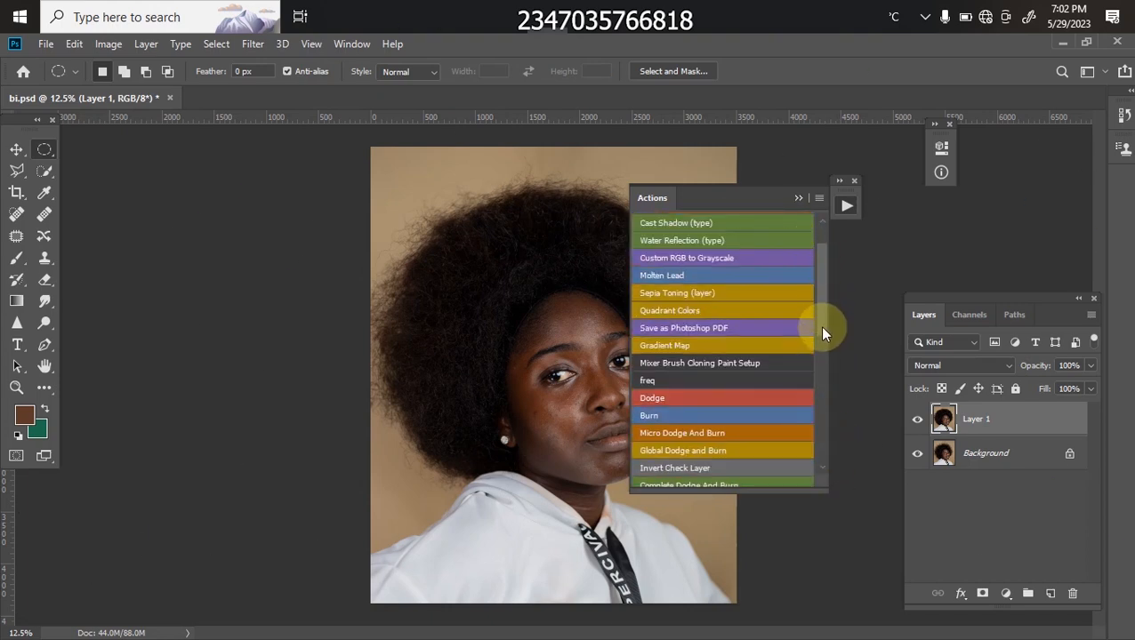
{"action": "left_click_drag", "start_coordinate": [820, 324], "coordinate": [814, 259]}
Step: Turn off Button Mode for the actions, view the reflex set, and turn Button Mode back on
{"action": "left_click", "coordinate": [818, 199]}
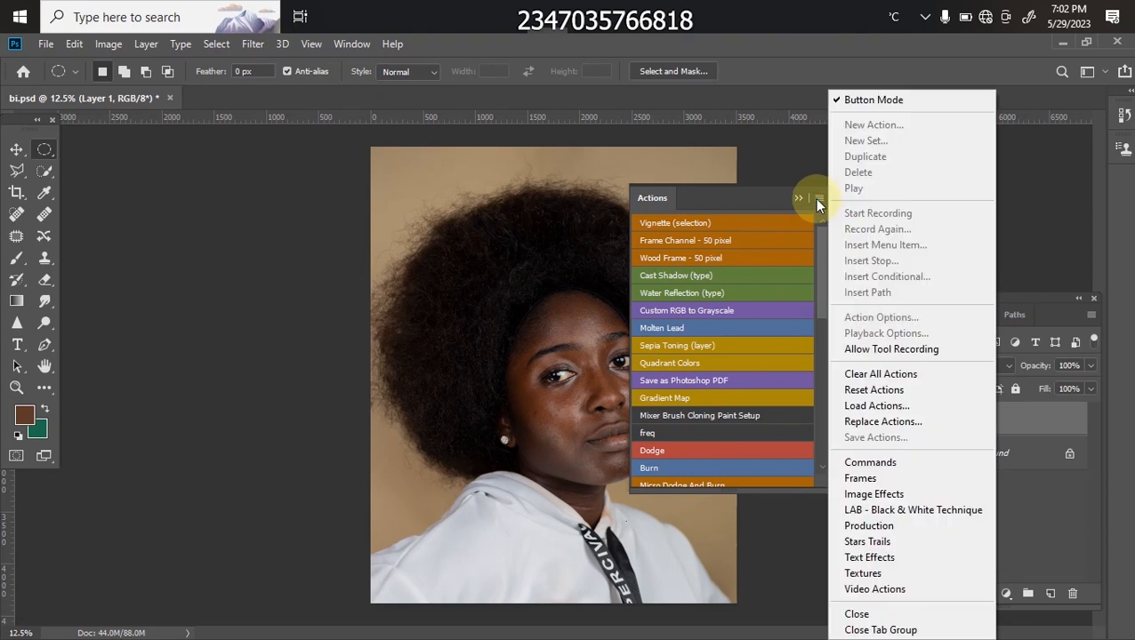
{"action": "left_click", "coordinate": [838, 101]}
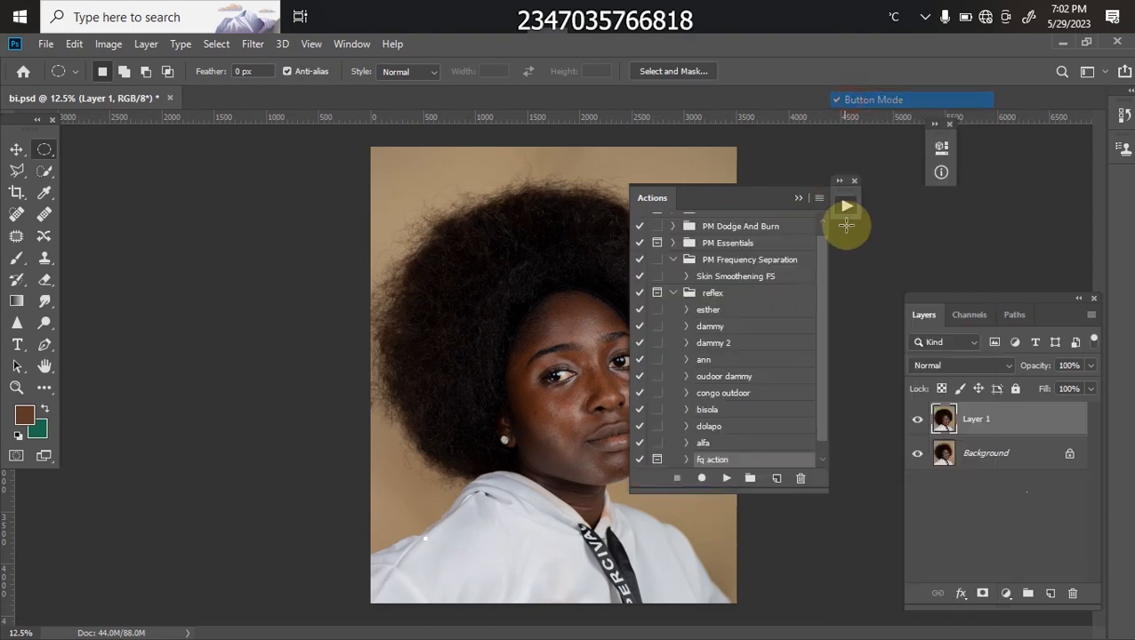
{"action": "scroll", "coordinate": [821, 367], "scroll_direction": "down", "scroll_amount": 1}
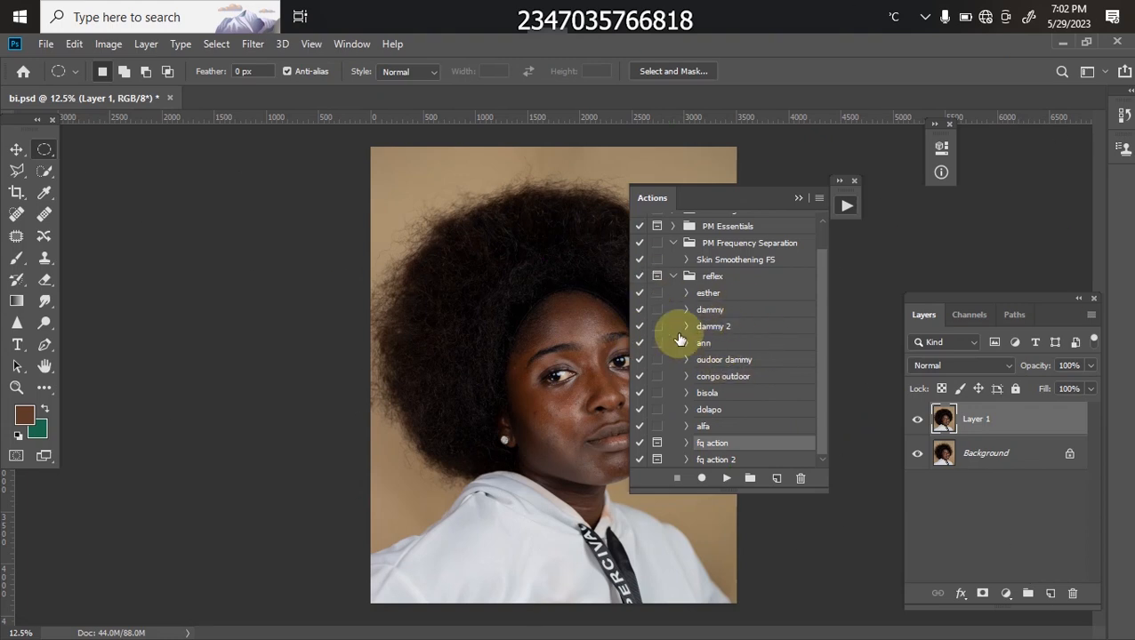
{"action": "left_click", "coordinate": [818, 198]}
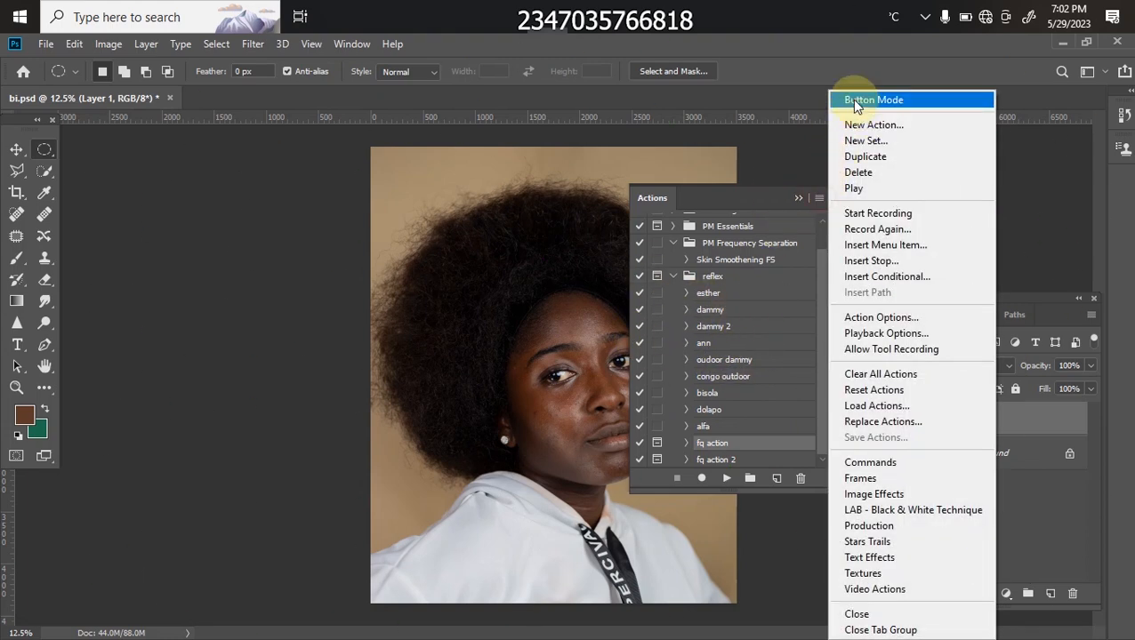
{"action": "left_click", "coordinate": [840, 100]}
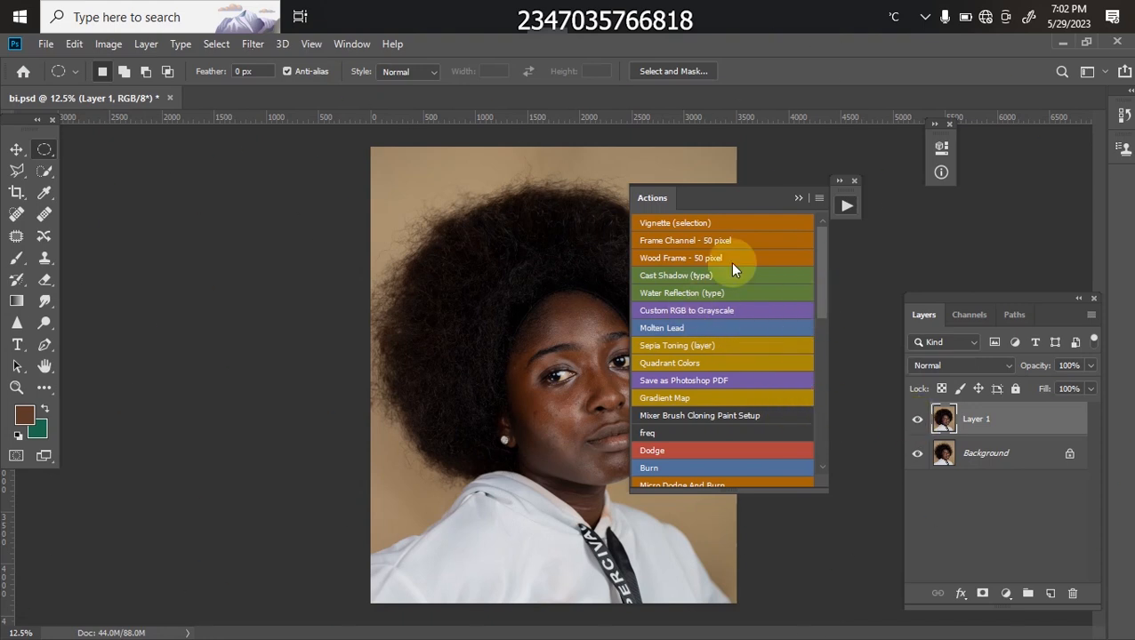
Step: Check the Button Mode option and bring the fq action and fq action 2 entries into view
{"action": "left_click", "coordinate": [818, 197]}
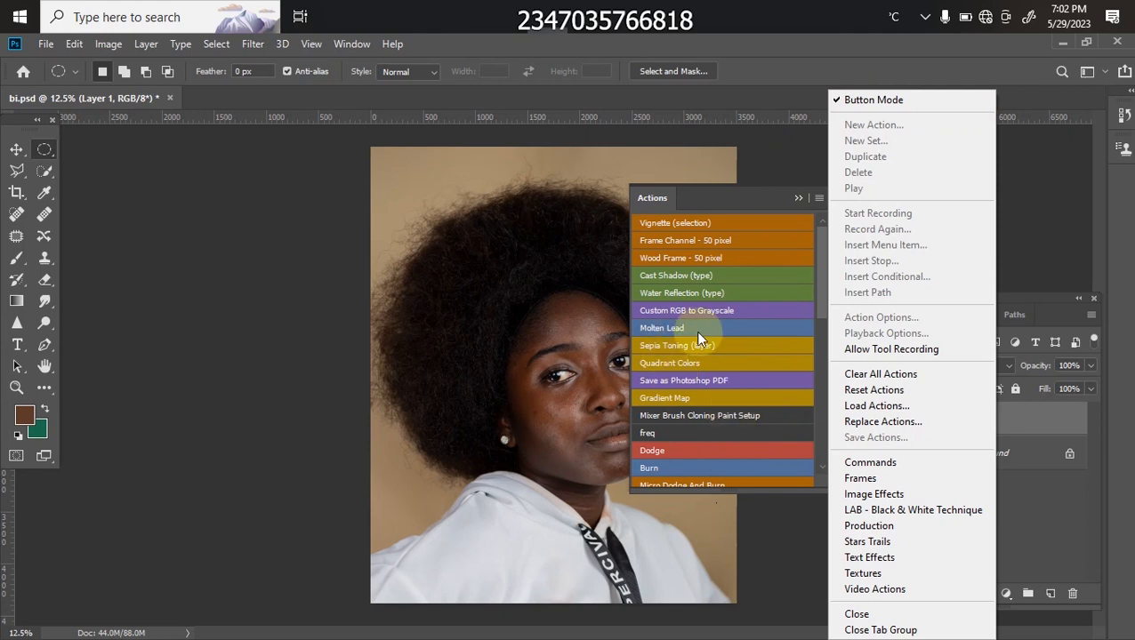
{"action": "left_click", "coordinate": [823, 311]}
{"action": "left_click_drag", "start_coordinate": [816, 299], "coordinate": [825, 441]}
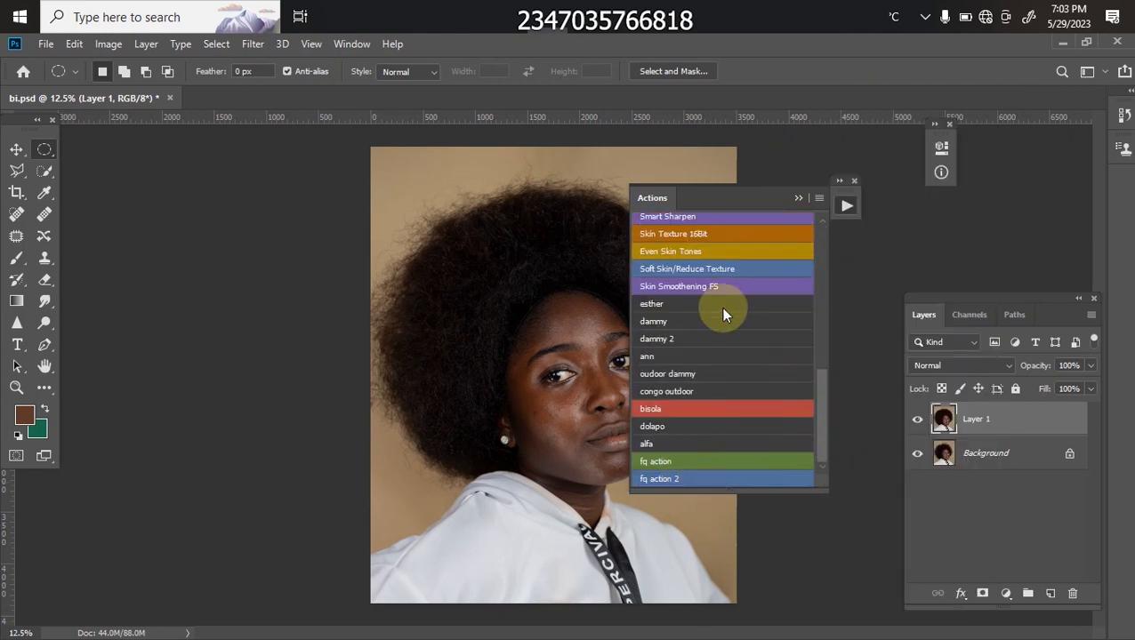
Step: Run the fq action 2 frequency separation action with a Gaussian Blur radius of 4.4 pixels on the Low FS Layer
{"action": "left_click", "coordinate": [687, 480]}
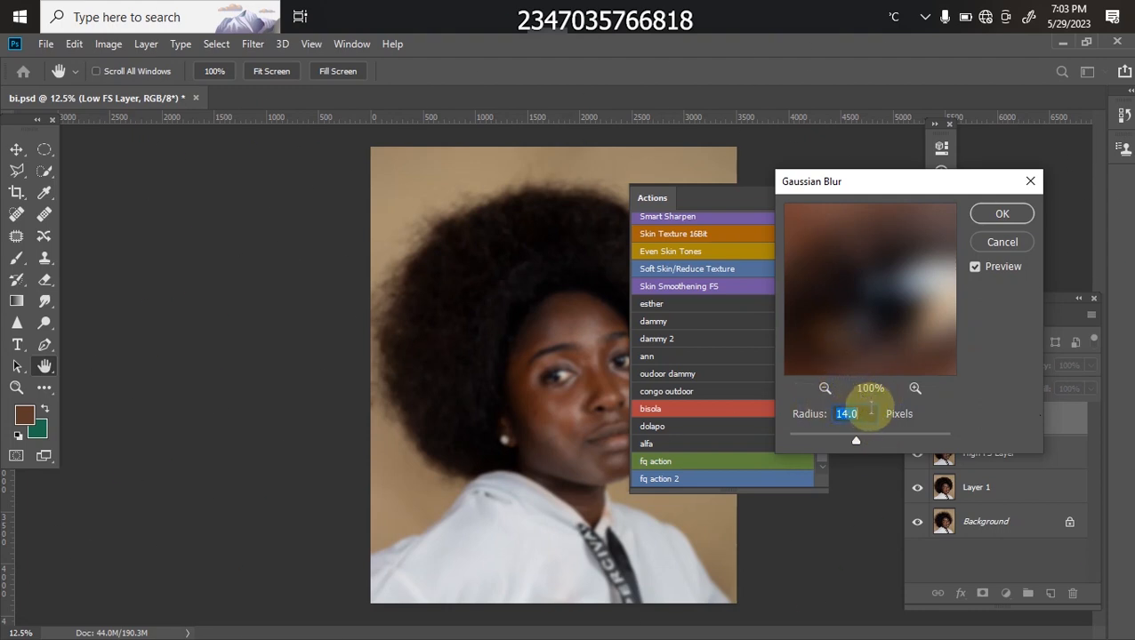
{"action": "mouse_move", "coordinate": [850, 441]}
{"action": "left_mouse_down"}
{"action": "mouse_move", "coordinate": [812, 433]}
{"action": "mouse_move", "coordinate": [818, 448]}
{"action": "mouse_move", "coordinate": [828, 439]}
{"action": "left_mouse_up"}
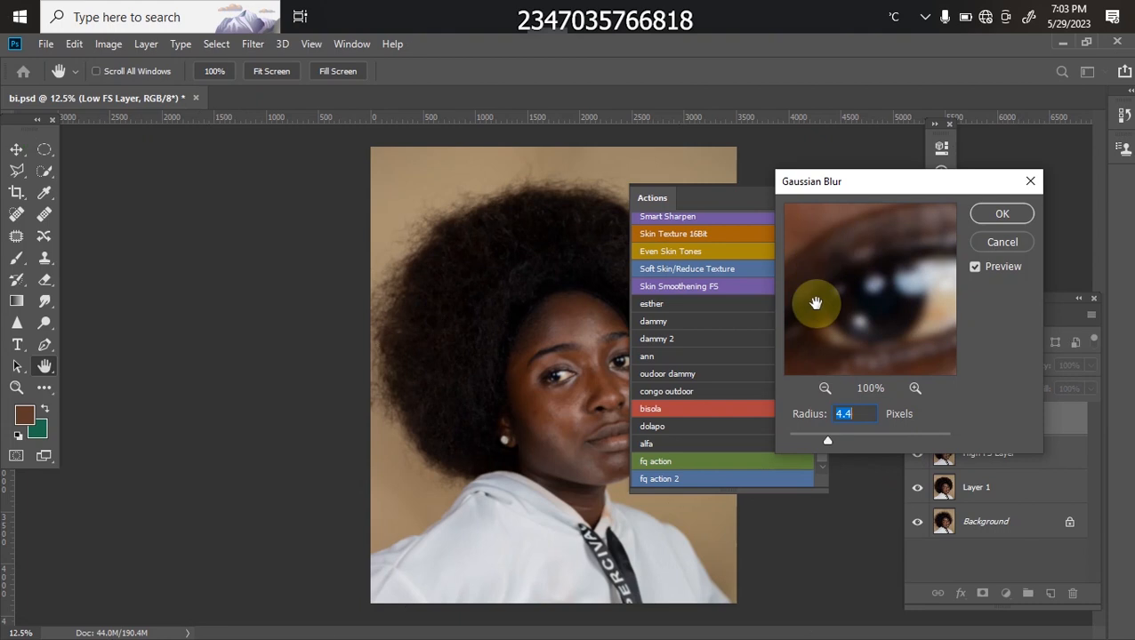
{"action": "key", "text": "ctrl+minus"}
{"action": "key", "text": "ctrl+minus"}
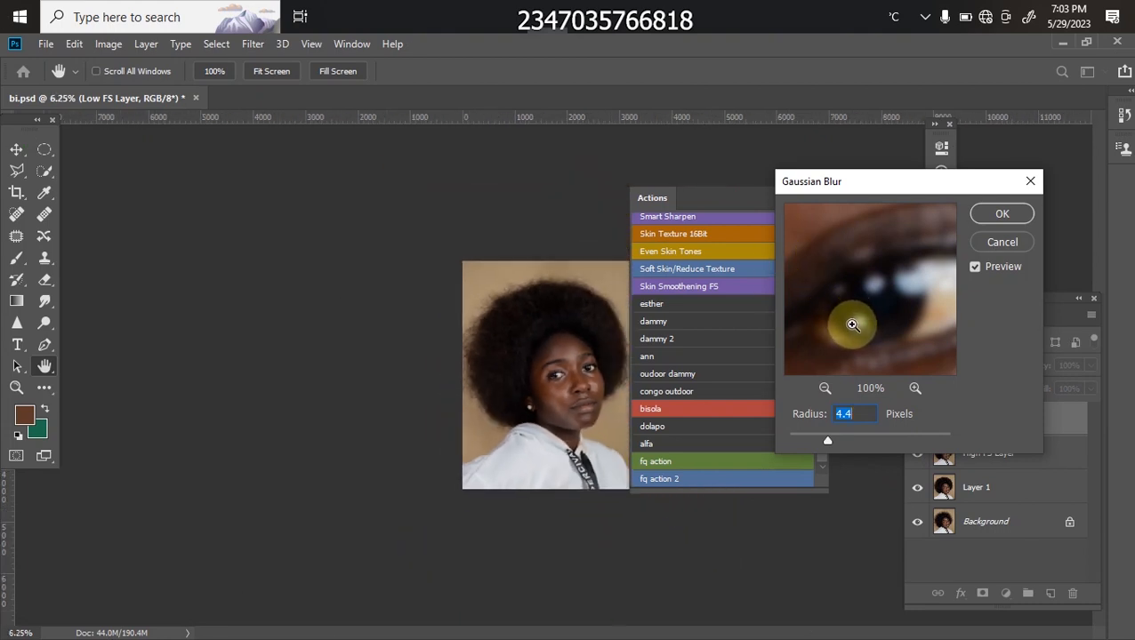
{"action": "key", "text": "ctrl+plus"}
{"action": "left_click", "coordinate": [826, 389]}
{"action": "left_click", "coordinate": [828, 389]}
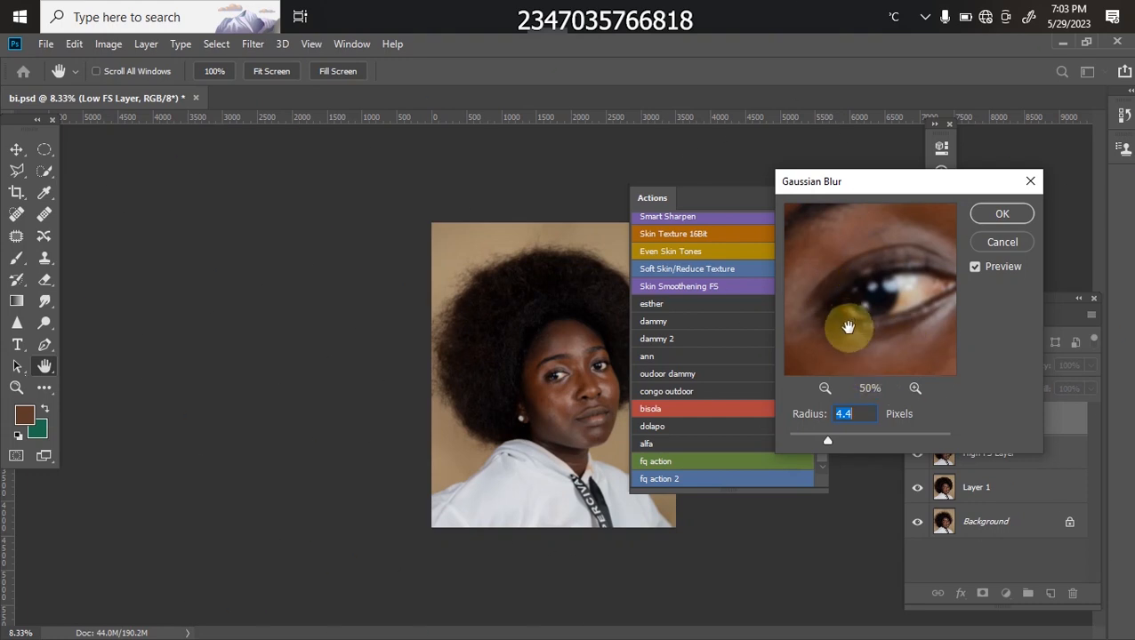
{"action": "left_click", "coordinate": [915, 387]}
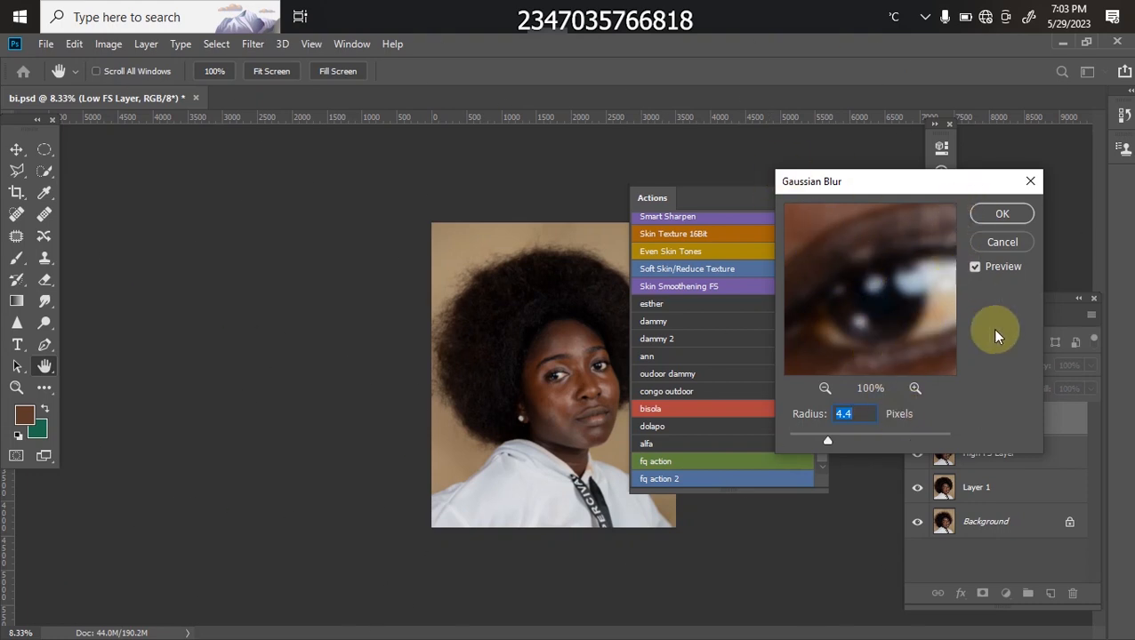
{"action": "left_click", "coordinate": [993, 218]}
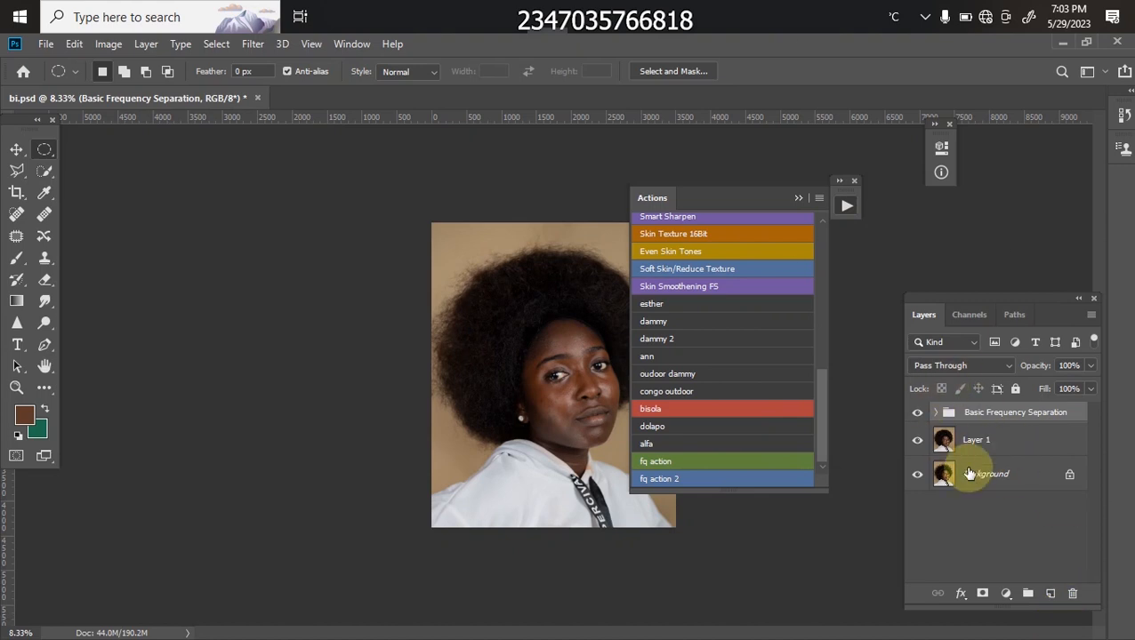
Step: Select the Low FS Layer inside the Basic Frequency Separation group, activate the Mixer Brush, and collapse the Actions list
{"action": "left_click", "coordinate": [936, 413]}
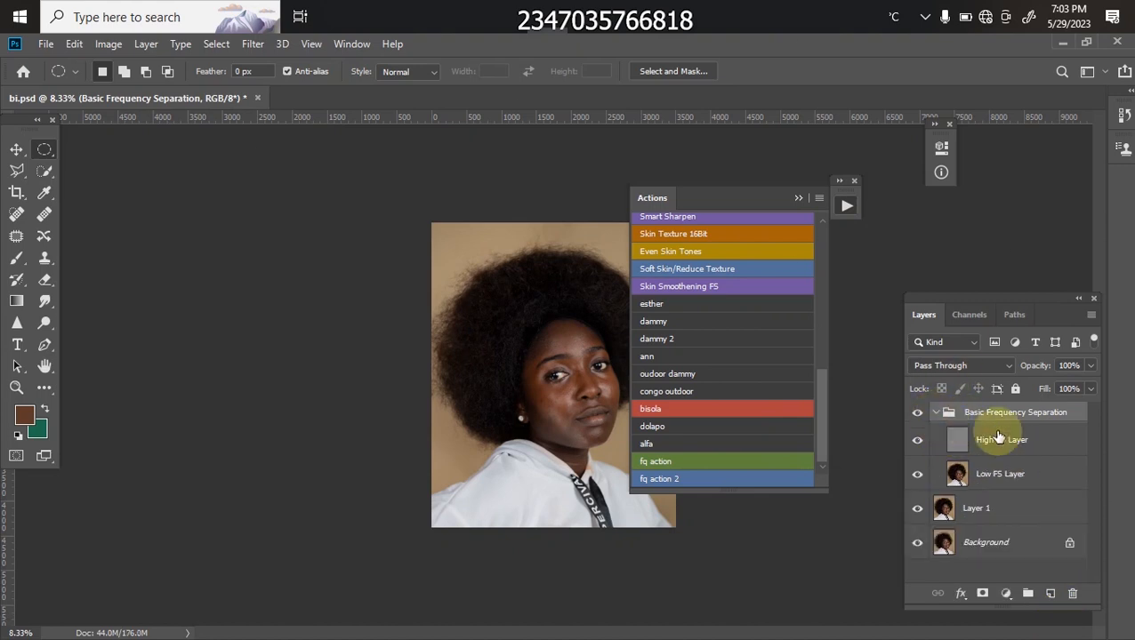
{"action": "left_click", "coordinate": [971, 480]}
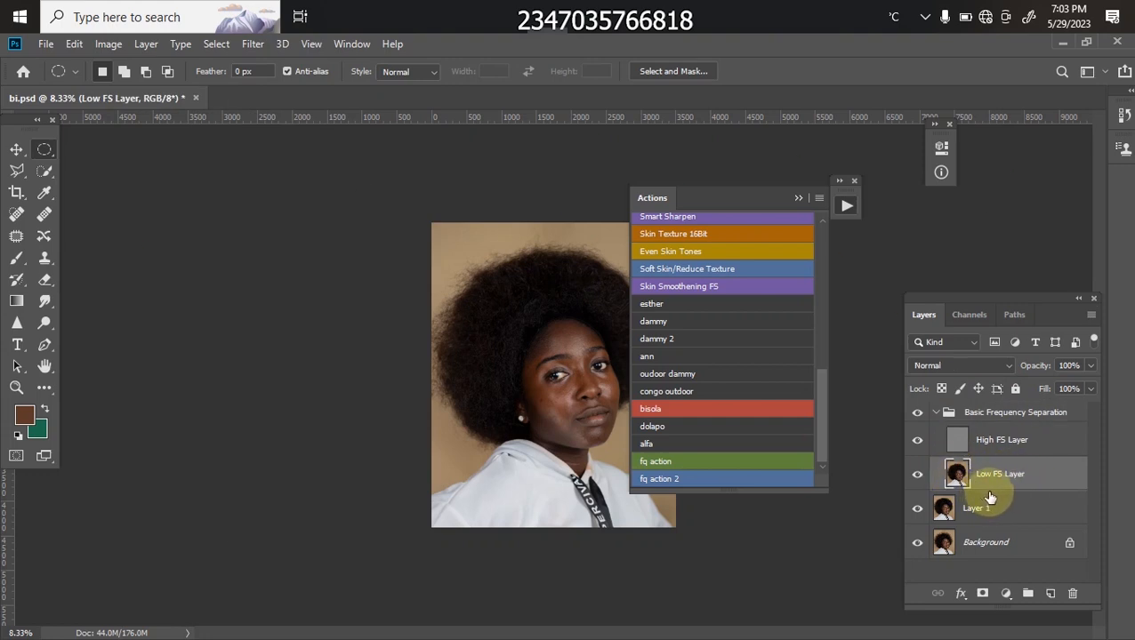
{"action": "left_click", "coordinate": [47, 391]}
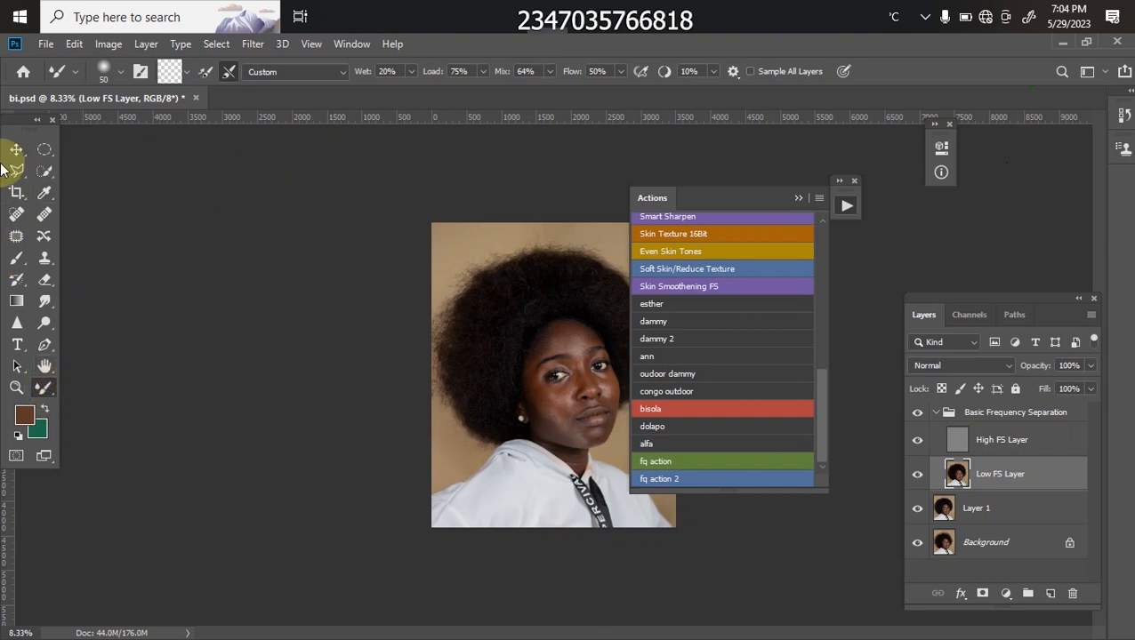
{"action": "left_click", "coordinate": [38, 121]}
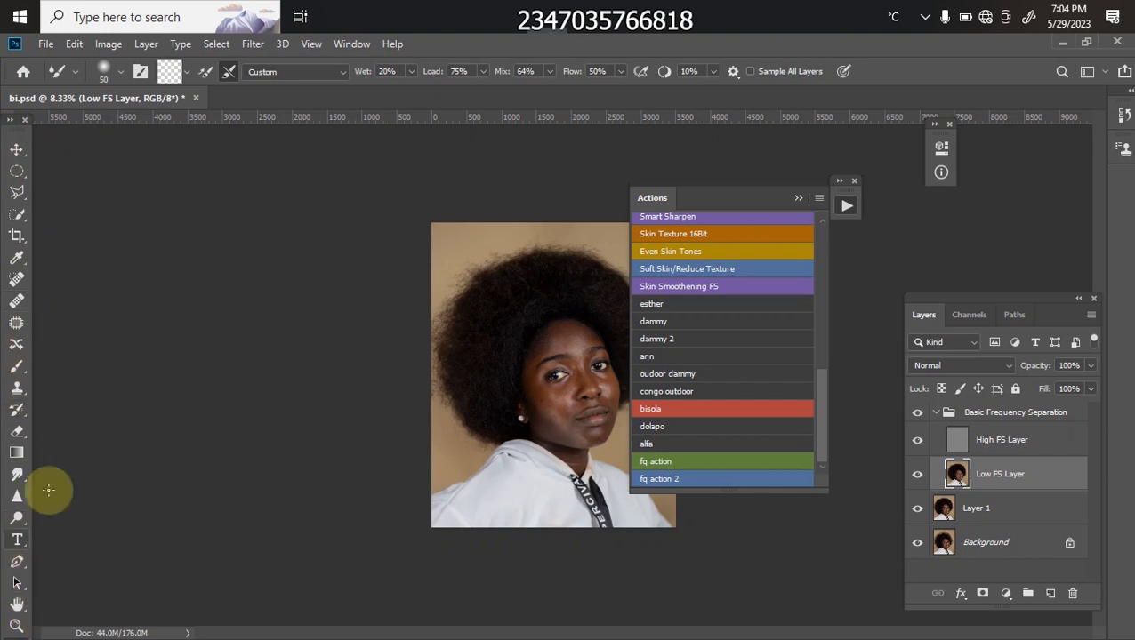
{"action": "left_click", "coordinate": [9, 120]}
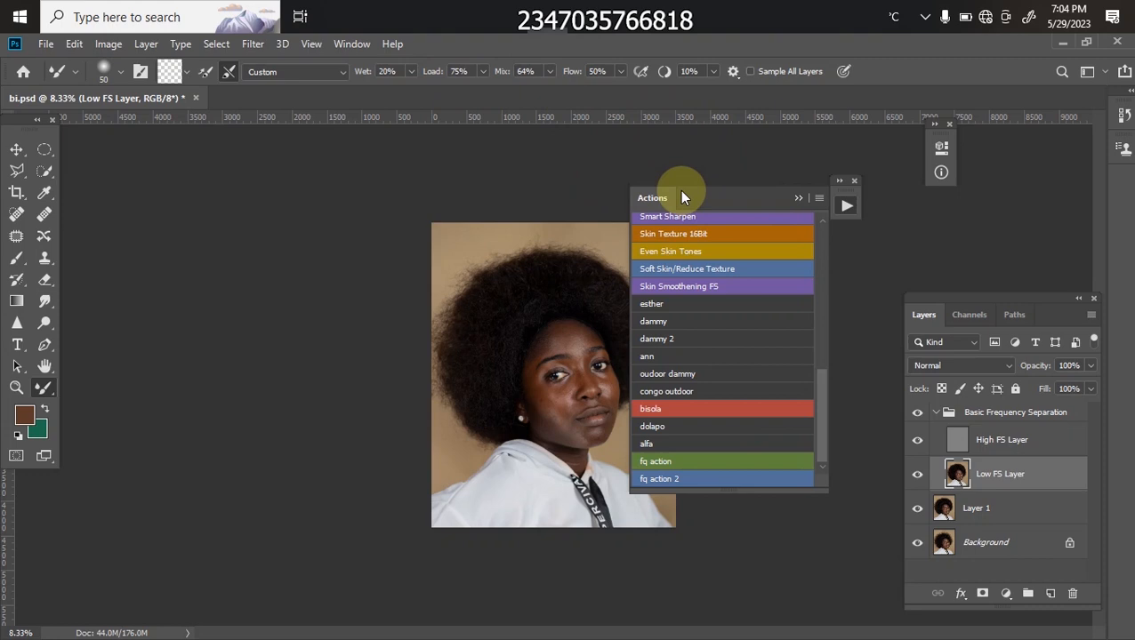
{"action": "left_click", "coordinate": [802, 197]}
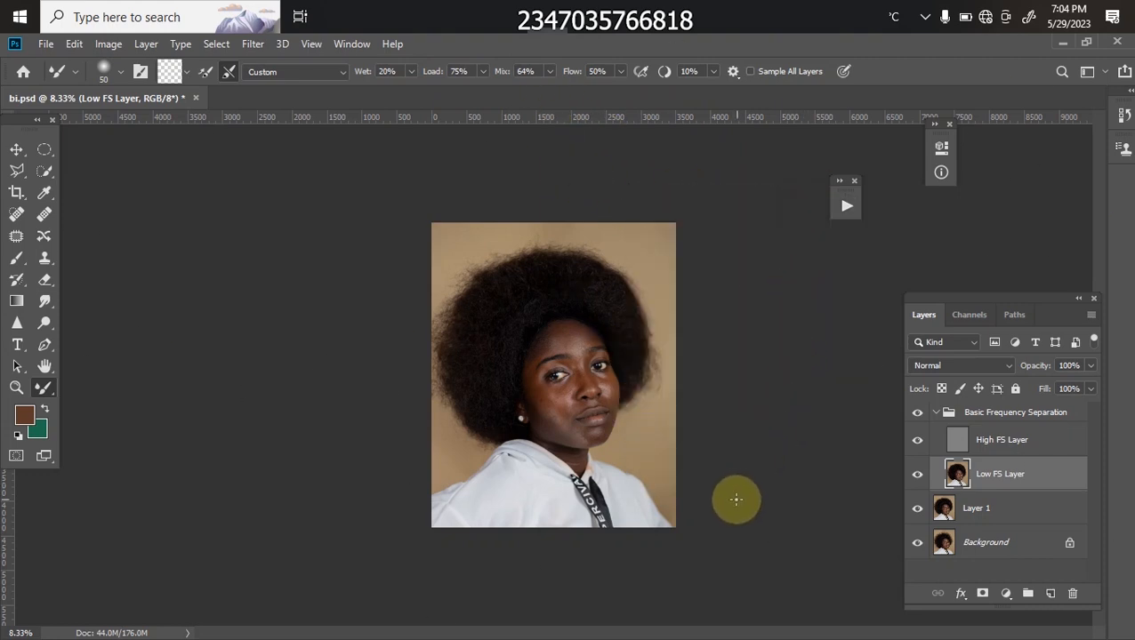
Step: Start blending the Low FS Layer skin tones on the forehead above the eyebrow farthest from the earring
{"action": "key", "text": "ctrl+plus"}
{"action": "key", "text": "ctrl+plus"}
{"action": "key", "text": "ctrl+plus"}
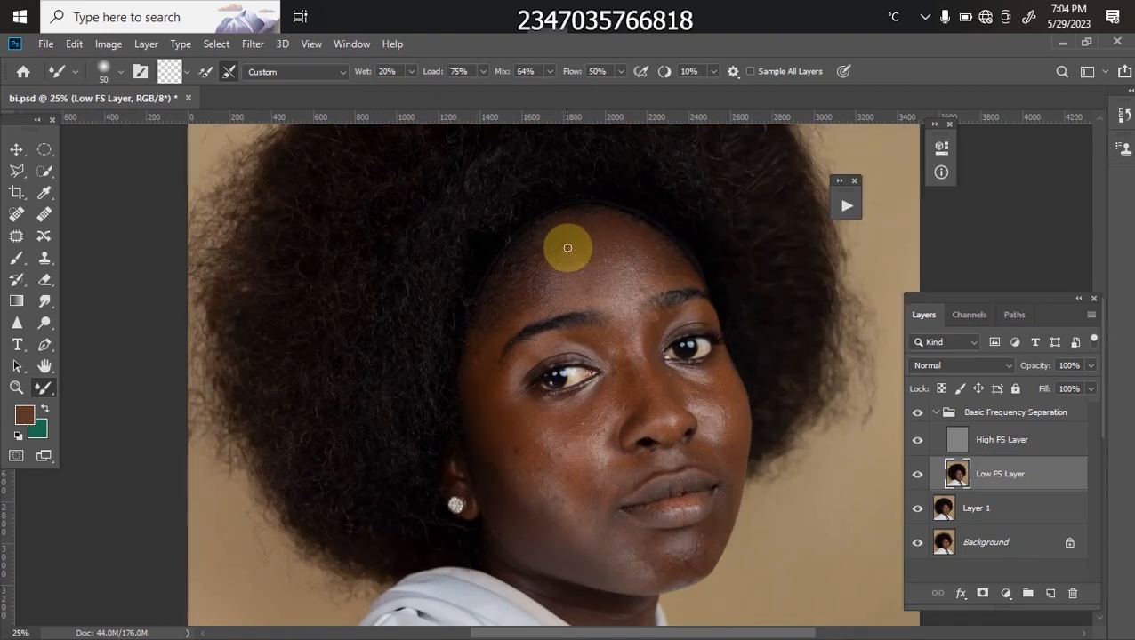
{"action": "key", "text": "ctrl+plus"}
{"action": "key", "text": "ctrl+plus"}
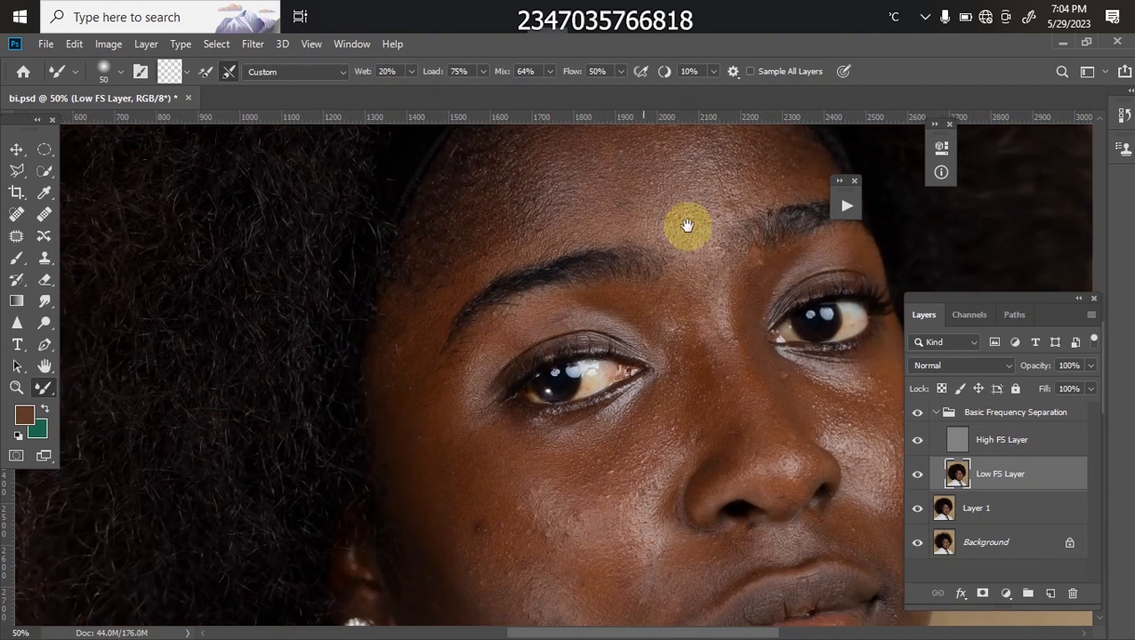
{"action": "mouse_move", "coordinate": [683, 227]}
{"action": "left_mouse_down"}
{"action": "mouse_move", "coordinate": [520, 310]}
{"action": "mouse_move", "coordinate": [542, 331]}
{"action": "left_mouse_up"}
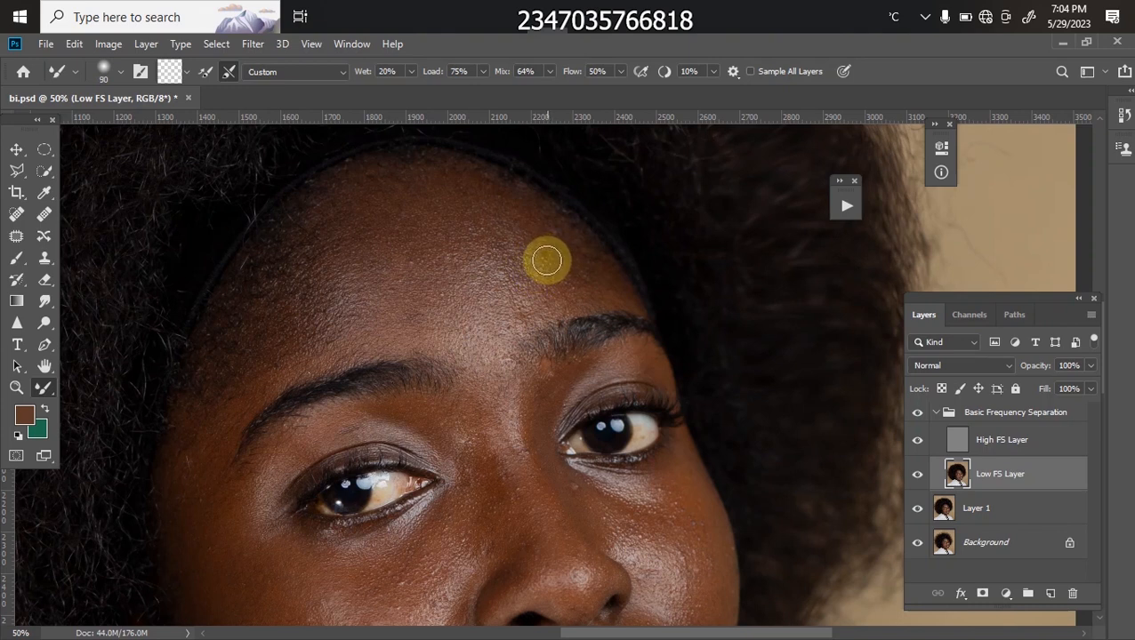
{"action": "key", "text": "bracketleft"}
{"action": "key", "text": "bracketleft"}
{"action": "mouse_move", "coordinate": [570, 254]}
{"action": "left_mouse_down"}
{"action": "mouse_move", "coordinate": [542, 239]}
{"action": "mouse_move", "coordinate": [538, 267]}
{"action": "left_mouse_up"}
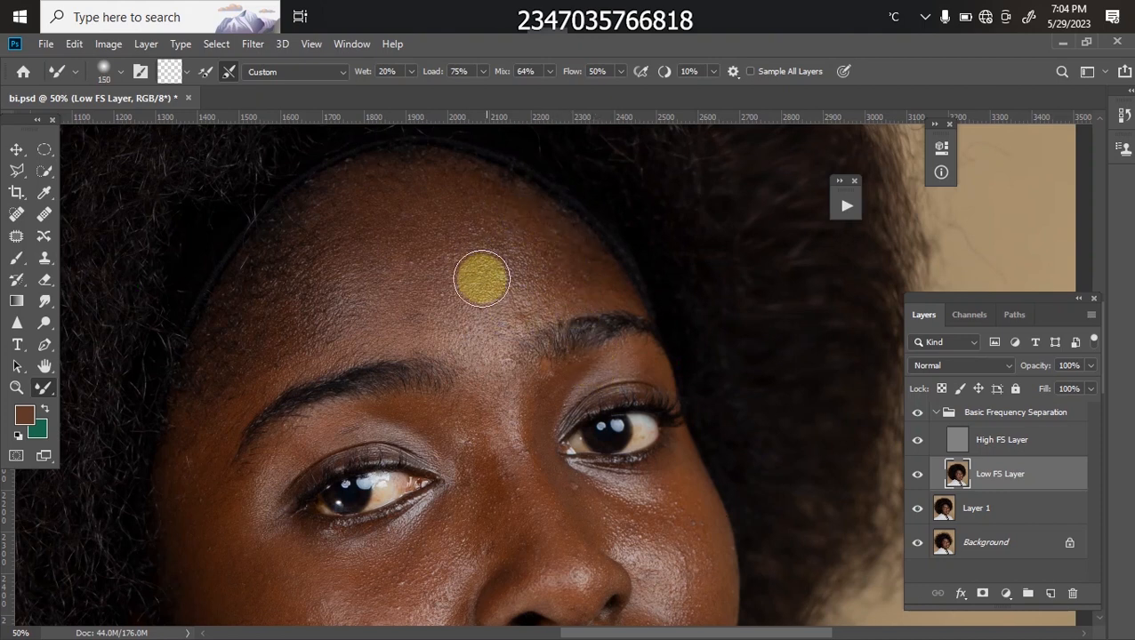
Step: Smooth the forehead between the hairline and the far eyebrow using Mixer Brush sizes of 175 and 125
{"action": "key", "text": "bracketright"}
{"action": "key", "text": "bracketright"}
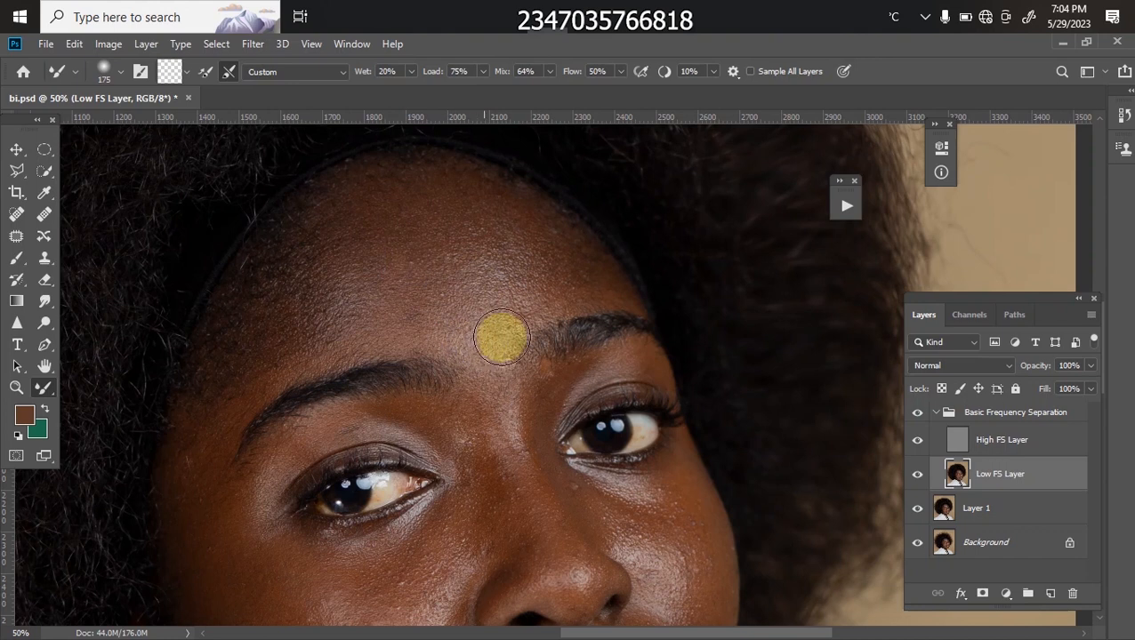
{"action": "mouse_move", "coordinate": [531, 222]}
{"action": "left_mouse_down"}
{"action": "mouse_move", "coordinate": [595, 290]}
{"action": "mouse_move", "coordinate": [577, 249]}
{"action": "mouse_move", "coordinate": [552, 233]}
{"action": "mouse_move", "coordinate": [558, 255]}
{"action": "mouse_move", "coordinate": [509, 201]}
{"action": "mouse_move", "coordinate": [628, 277]}
{"action": "mouse_move", "coordinate": [589, 275]}
{"action": "mouse_move", "coordinate": [528, 235]}
{"action": "mouse_move", "coordinate": [544, 274]}
{"action": "mouse_move", "coordinate": [450, 188]}
{"action": "mouse_move", "coordinate": [486, 190]}
{"action": "mouse_move", "coordinate": [567, 257]}
{"action": "mouse_move", "coordinate": [461, 240]}
{"action": "mouse_move", "coordinate": [517, 291]}
{"action": "mouse_move", "coordinate": [568, 443]}
{"action": "mouse_move", "coordinate": [407, 276]}
{"action": "mouse_move", "coordinate": [441, 282]}
{"action": "mouse_move", "coordinate": [468, 207]}
{"action": "mouse_move", "coordinate": [473, 276]}
{"action": "mouse_move", "coordinate": [469, 238]}
{"action": "mouse_move", "coordinate": [452, 242]}
{"action": "mouse_move", "coordinate": [513, 342]}
{"action": "mouse_move", "coordinate": [534, 471]}
{"action": "mouse_move", "coordinate": [486, 233]}
{"action": "mouse_move", "coordinate": [437, 131]}
{"action": "mouse_move", "coordinate": [516, 193]}
{"action": "mouse_move", "coordinate": [491, 275]}
{"action": "mouse_move", "coordinate": [505, 286]}
{"action": "mouse_move", "coordinate": [460, 150]}
{"action": "mouse_move", "coordinate": [550, 296]}
{"action": "mouse_move", "coordinate": [515, 270]}
{"action": "mouse_move", "coordinate": [559, 351]}
{"action": "mouse_move", "coordinate": [553, 367]}
{"action": "mouse_move", "coordinate": [539, 325]}
{"action": "mouse_move", "coordinate": [408, 205]}
{"action": "mouse_move", "coordinate": [524, 256]}
{"action": "mouse_move", "coordinate": [538, 306]}
{"action": "mouse_move", "coordinate": [564, 298]}
{"action": "left_mouse_up"}
{"action": "key", "text": "bracketleft"}
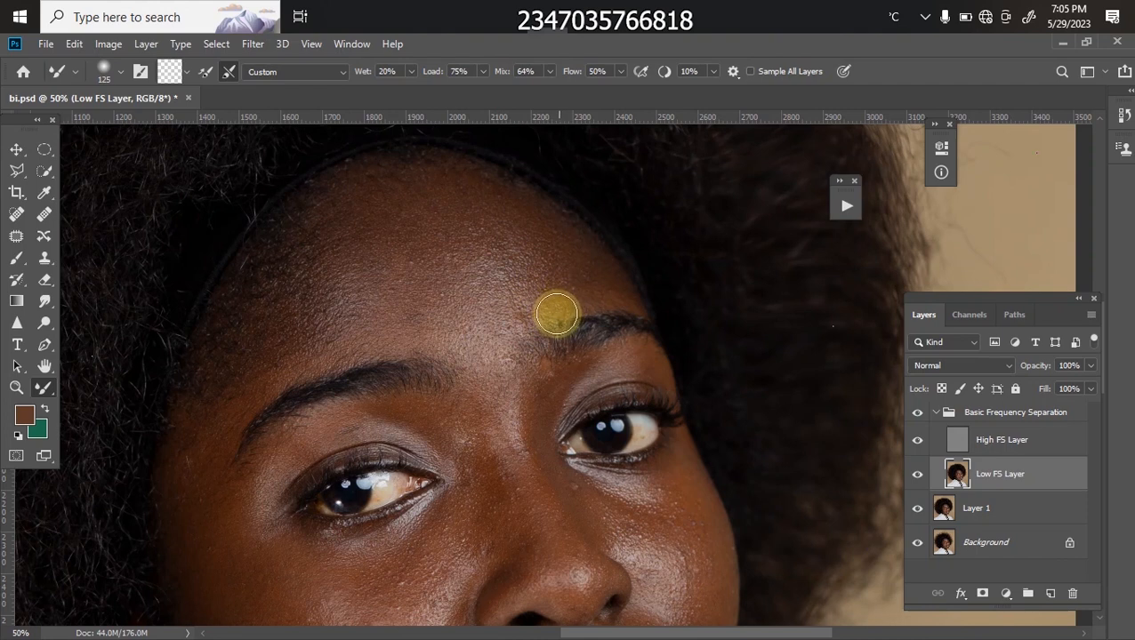
{"action": "mouse_move", "coordinate": [549, 307]}
{"action": "left_mouse_down"}
{"action": "mouse_move", "coordinate": [533, 267]}
{"action": "mouse_move", "coordinate": [553, 310]}
{"action": "mouse_move", "coordinate": [545, 314]}
{"action": "mouse_move", "coordinate": [574, 292]}
{"action": "mouse_move", "coordinate": [528, 288]}
{"action": "mouse_move", "coordinate": [553, 272]}
{"action": "mouse_move", "coordinate": [562, 290]}
{"action": "mouse_move", "coordinate": [472, 195]}
{"action": "mouse_move", "coordinate": [505, 207]}
{"action": "mouse_move", "coordinate": [553, 262]}
{"action": "mouse_move", "coordinate": [540, 232]}
{"action": "mouse_move", "coordinate": [517, 234]}
{"action": "mouse_move", "coordinate": [507, 304]}
{"action": "mouse_move", "coordinate": [503, 274]}
{"action": "mouse_move", "coordinate": [497, 317]}
{"action": "mouse_move", "coordinate": [460, 328]}
{"action": "mouse_move", "coordinate": [433, 265]}
{"action": "mouse_move", "coordinate": [470, 307]}
{"action": "mouse_move", "coordinate": [489, 300]}
{"action": "mouse_move", "coordinate": [493, 235]}
{"action": "mouse_move", "coordinate": [510, 235]}
{"action": "mouse_move", "coordinate": [424, 210]}
{"action": "mouse_move", "coordinate": [465, 197]}
{"action": "mouse_move", "coordinate": [419, 177]}
{"action": "mouse_move", "coordinate": [457, 184]}
{"action": "mouse_move", "coordinate": [537, 215]}
{"action": "mouse_move", "coordinate": [491, 206]}
{"action": "mouse_move", "coordinate": [553, 275]}
{"action": "mouse_move", "coordinate": [489, 329]}
{"action": "mouse_move", "coordinate": [448, 278]}
{"action": "mouse_move", "coordinate": [450, 255]}
{"action": "mouse_move", "coordinate": [449, 304]}
{"action": "mouse_move", "coordinate": [419, 256]}
{"action": "mouse_move", "coordinate": [495, 243]}
{"action": "mouse_move", "coordinate": [436, 301]}
{"action": "mouse_move", "coordinate": [394, 254]}
{"action": "mouse_move", "coordinate": [421, 270]}
{"action": "mouse_move", "coordinate": [425, 216]}
{"action": "mouse_move", "coordinate": [521, 233]}
{"action": "mouse_move", "coordinate": [551, 279]}
{"action": "mouse_move", "coordinate": [549, 251]}
{"action": "mouse_move", "coordinate": [466, 213]}
{"action": "mouse_move", "coordinate": [527, 240]}
{"action": "mouse_move", "coordinate": [469, 219]}
{"action": "mouse_move", "coordinate": [482, 194]}
{"action": "mouse_move", "coordinate": [565, 242]}
{"action": "mouse_move", "coordinate": [501, 208]}
{"action": "mouse_move", "coordinate": [540, 279]}
{"action": "mouse_move", "coordinate": [477, 244]}
{"action": "mouse_move", "coordinate": [482, 221]}
{"action": "mouse_move", "coordinate": [525, 231]}
{"action": "mouse_move", "coordinate": [508, 220]}
{"action": "mouse_move", "coordinate": [515, 209]}
{"action": "mouse_move", "coordinate": [556, 233]}
{"action": "mouse_move", "coordinate": [523, 202]}
{"action": "mouse_move", "coordinate": [571, 249]}
{"action": "mouse_move", "coordinate": [522, 200]}
{"action": "mouse_move", "coordinate": [553, 241]}
{"action": "mouse_move", "coordinate": [526, 271]}
{"action": "mouse_move", "coordinate": [515, 223]}
{"action": "left_mouse_up"}
Step: Blend the skin across the middle of the forehead using Mixer Brush sizes of 125 and 200
{"action": "key", "text": "bracketright"}
{"action": "key", "text": "bracketright"}
{"action": "key", "text": "bracketright"}
{"action": "key", "text": "bracketright"}
{"action": "key", "text": "bracketright"}
{"action": "key", "text": "bracketleft"}
{"action": "key", "text": "bracketleft"}
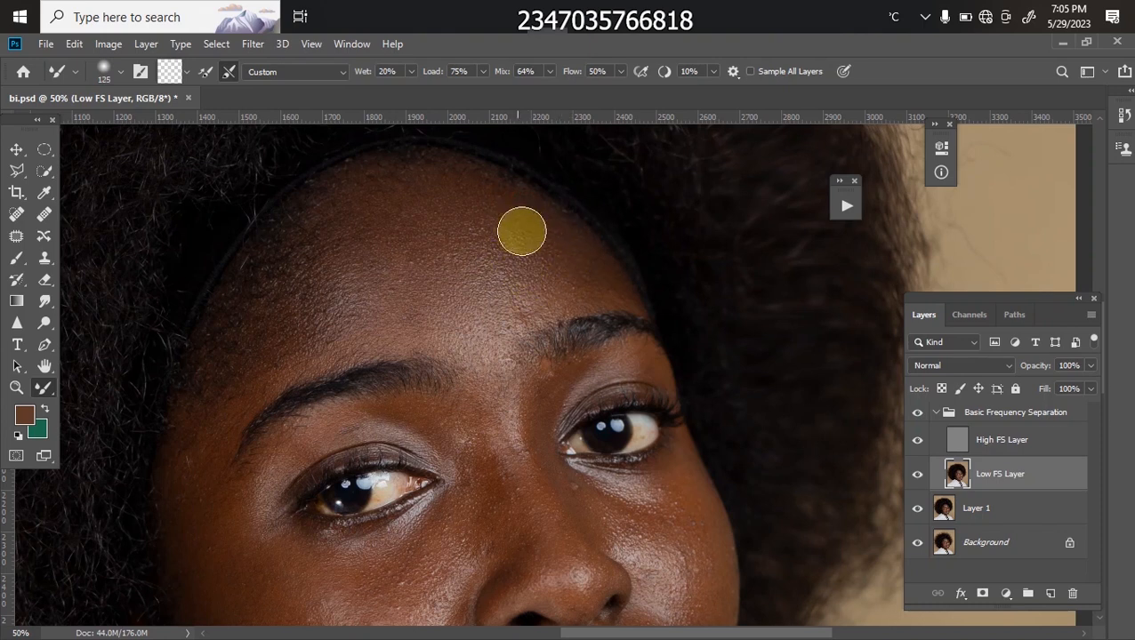
{"action": "mouse_move", "coordinate": [523, 229]}
{"action": "left_mouse_down"}
{"action": "mouse_move", "coordinate": [480, 198]}
{"action": "mouse_move", "coordinate": [546, 227]}
{"action": "mouse_move", "coordinate": [395, 180]}
{"action": "mouse_move", "coordinate": [315, 283]}
{"action": "mouse_move", "coordinate": [311, 260]}
{"action": "mouse_move", "coordinate": [289, 315]}
{"action": "mouse_move", "coordinate": [211, 360]}
{"action": "mouse_move", "coordinate": [305, 221]}
{"action": "mouse_move", "coordinate": [342, 203]}
{"action": "mouse_move", "coordinate": [372, 257]}
{"action": "mouse_move", "coordinate": [374, 246]}
{"action": "mouse_move", "coordinate": [355, 311]}
{"action": "mouse_move", "coordinate": [335, 316]}
{"action": "mouse_move", "coordinate": [397, 313]}
{"action": "left_mouse_up"}
{"action": "key", "text": "bracketright"}
{"action": "key", "text": "bracketright"}
{"action": "mouse_move", "coordinate": [400, 256]}
{"action": "left_mouse_down"}
{"action": "mouse_move", "coordinate": [425, 262]}
{"action": "mouse_move", "coordinate": [406, 298]}
{"action": "left_mouse_up"}
{"action": "left_click_drag", "start_coordinate": [421, 259], "coordinate": [423, 299]}
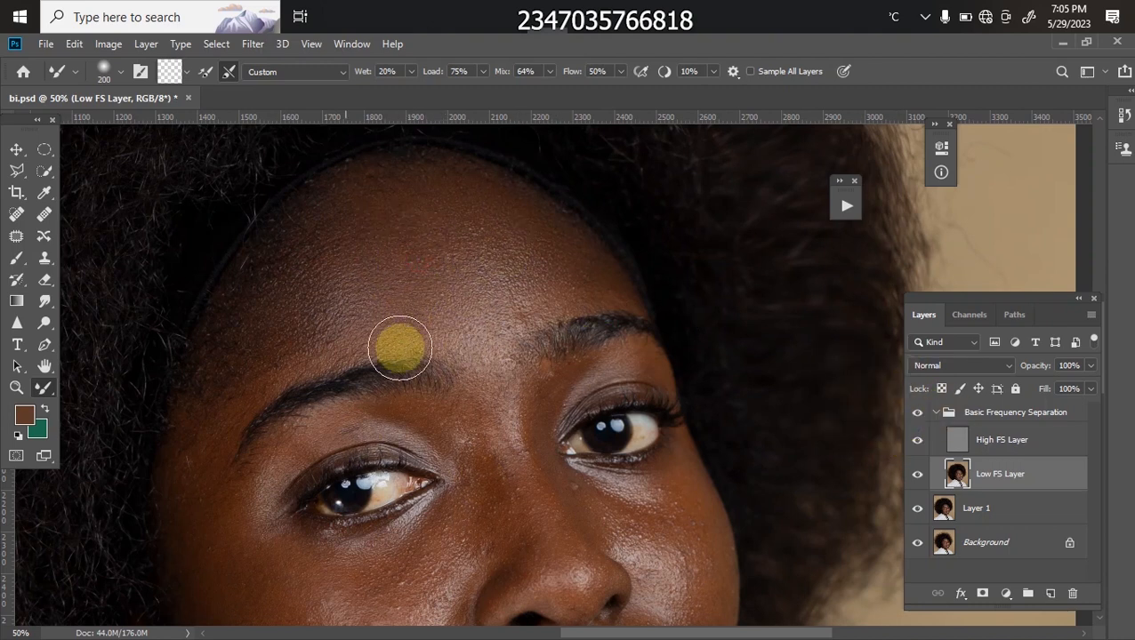
Step: Check the blending against the High FS Layer and touch up the skin once more with a resized Mixer Brush
{"action": "left_click", "coordinate": [916, 438]}
{"action": "key", "text": "ctrl+minus"}
{"action": "key", "text": "ctrl+minus"}
{"action": "key", "text": "ctrl+plus"}
{"action": "key", "text": "]"}
{"action": "key", "text": "["}
{"action": "key", "text": "["}
{"action": "mouse_move", "coordinate": [414, 331]}
{"action": "left_mouse_down"}
{"action": "mouse_move", "coordinate": [372, 366]}
{"action": "mouse_move", "coordinate": [405, 299]}
{"action": "mouse_move", "coordinate": [361, 325]}
{"action": "mouse_move", "coordinate": [337, 362]}
{"action": "mouse_move", "coordinate": [338, 347]}
{"action": "mouse_move", "coordinate": [353, 376]}
{"action": "mouse_move", "coordinate": [324, 405]}
{"action": "mouse_move", "coordinate": [360, 334]}
{"action": "mouse_move", "coordinate": [379, 332]}
{"action": "mouse_move", "coordinate": [341, 396]}
{"action": "mouse_move", "coordinate": [357, 359]}
{"action": "mouse_move", "coordinate": [409, 302]}
{"action": "mouse_move", "coordinate": [401, 328]}
{"action": "mouse_move", "coordinate": [415, 309]}
{"action": "mouse_move", "coordinate": [490, 313]}
{"action": "left_mouse_up"}
{"action": "key", "text": "]"}
Step: Blend the uneven tones on the earring-side cheek, from beside the ear down to the jaw, with the Mixer Brush
{"action": "left_click_drag", "start_coordinate": [515, 447], "coordinate": [472, 318]}
{"action": "key", "text": "ctrl+plus"}
{"action": "left_click_drag", "start_coordinate": [498, 436], "coordinate": [516, 306]}
{"action": "key", "text": "ctrl+minus"}
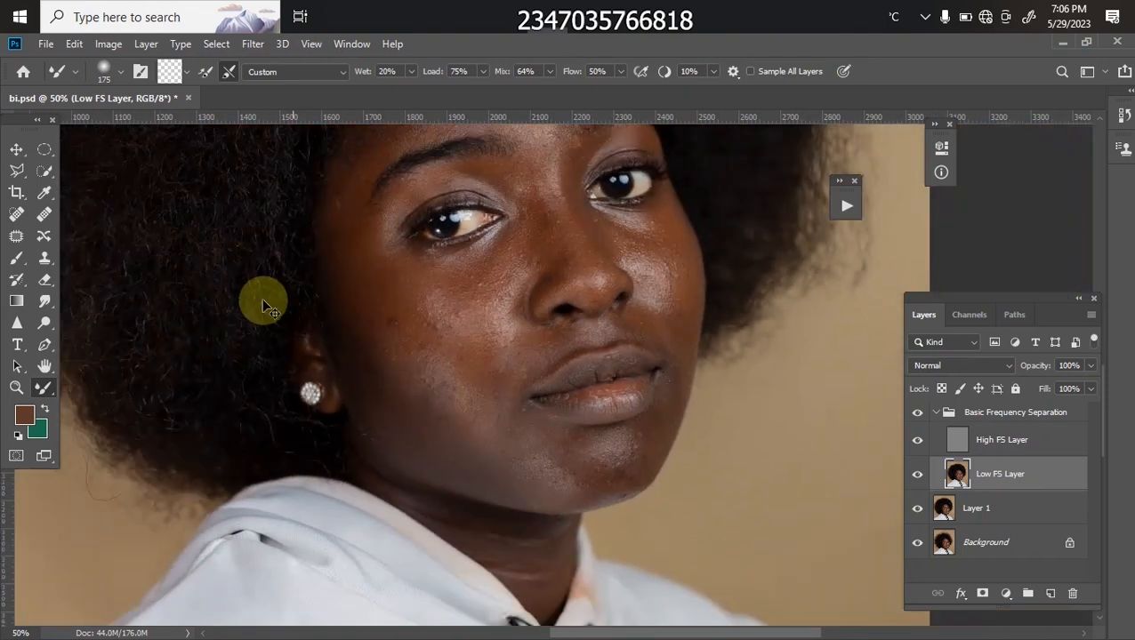
{"action": "key", "text": "]"}
{"action": "mouse_move", "coordinate": [456, 453]}
{"action": "left_mouse_down"}
{"action": "mouse_move", "coordinate": [396, 415]}
{"action": "mouse_move", "coordinate": [459, 459]}
{"action": "mouse_move", "coordinate": [452, 440]}
{"action": "mouse_move", "coordinate": [450, 464]}
{"action": "mouse_move", "coordinate": [390, 390]}
{"action": "mouse_move", "coordinate": [465, 447]}
{"action": "mouse_move", "coordinate": [422, 421]}
{"action": "mouse_move", "coordinate": [436, 449]}
{"action": "mouse_move", "coordinate": [440, 423]}
{"action": "mouse_move", "coordinate": [405, 377]}
{"action": "left_mouse_up"}
{"action": "mouse_move", "coordinate": [371, 350]}
{"action": "left_mouse_down"}
{"action": "mouse_move", "coordinate": [398, 392]}
{"action": "mouse_move", "coordinate": [361, 327]}
{"action": "mouse_move", "coordinate": [385, 364]}
{"action": "mouse_move", "coordinate": [389, 333]}
{"action": "mouse_move", "coordinate": [402, 339]}
{"action": "mouse_move", "coordinate": [390, 325]}
{"action": "mouse_move", "coordinate": [418, 332]}
{"action": "mouse_move", "coordinate": [458, 391]}
{"action": "mouse_move", "coordinate": [409, 316]}
{"action": "mouse_move", "coordinate": [435, 383]}
{"action": "left_mouse_up"}
{"action": "key", "text": "["}
{"action": "mouse_move", "coordinate": [493, 429]}
{"action": "left_mouse_down"}
{"action": "mouse_move", "coordinate": [421, 383]}
{"action": "mouse_move", "coordinate": [370, 366]}
{"action": "left_mouse_up"}
Step: Smooth the earring-side jawline with a larger Mixer Brush and the cheek beside the nose and mouth with a smaller one
{"action": "key", "text": "]"}
{"action": "mouse_move", "coordinate": [423, 446]}
{"action": "left_mouse_down"}
{"action": "mouse_move", "coordinate": [494, 467]}
{"action": "mouse_move", "coordinate": [451, 470]}
{"action": "mouse_move", "coordinate": [465, 462]}
{"action": "left_mouse_up"}
{"action": "left_click_drag", "start_coordinate": [405, 438], "coordinate": [471, 447]}
{"action": "key", "text": "["}
{"action": "key", "text": "["}
{"action": "key", "text": "["}
{"action": "mouse_move", "coordinate": [478, 357]}
{"action": "left_mouse_down"}
{"action": "mouse_move", "coordinate": [418, 295]}
{"action": "mouse_move", "coordinate": [378, 301]}
{"action": "mouse_move", "coordinate": [409, 353]}
{"action": "mouse_move", "coordinate": [344, 206]}
{"action": "mouse_move", "coordinate": [478, 351]}
{"action": "mouse_move", "coordinate": [451, 352]}
{"action": "left_mouse_up"}
Step: Soften the transition between the earring-side cheek and the jaw with a larger Mixer Brush
{"action": "key", "text": "ctrl+minus"}
{"action": "key", "text": "]"}
{"action": "key", "text": "]"}
{"action": "key", "text": "]"}
{"action": "mouse_move", "coordinate": [454, 406]}
{"action": "left_mouse_down"}
{"action": "mouse_move", "coordinate": [445, 421]}
{"action": "mouse_move", "coordinate": [422, 367]}
{"action": "left_mouse_up"}
Step: Blend the skin from the cheek to the nose bridge and along the nose, reducing the Mixer Brush to 90
{"action": "key", "text": "bracketleft"}
{"action": "mouse_move", "coordinate": [500, 413]}
{"action": "left_mouse_down"}
{"action": "mouse_move", "coordinate": [472, 353]}
{"action": "mouse_move", "coordinate": [480, 363]}
{"action": "mouse_move", "coordinate": [482, 325]}
{"action": "mouse_move", "coordinate": [510, 306]}
{"action": "mouse_move", "coordinate": [489, 317]}
{"action": "mouse_move", "coordinate": [460, 305]}
{"action": "mouse_move", "coordinate": [474, 309]}
{"action": "mouse_move", "coordinate": [499, 287]}
{"action": "mouse_move", "coordinate": [518, 321]}
{"action": "mouse_move", "coordinate": [535, 276]}
{"action": "mouse_move", "coordinate": [558, 265]}
{"action": "mouse_move", "coordinate": [543, 221]}
{"action": "mouse_move", "coordinate": [594, 325]}
{"action": "mouse_move", "coordinate": [533, 206]}
{"action": "mouse_move", "coordinate": [590, 310]}
{"action": "mouse_move", "coordinate": [556, 243]}
{"action": "left_mouse_up"}
{"action": "key", "text": "bracketleft"}
{"action": "key", "text": "bracketleft"}
{"action": "key", "text": "bracketleft"}
{"action": "mouse_move", "coordinate": [556, 244]}
{"action": "left_mouse_down"}
{"action": "mouse_move", "coordinate": [599, 317]}
{"action": "mouse_move", "coordinate": [559, 249]}
{"action": "mouse_move", "coordinate": [588, 305]}
{"action": "mouse_move", "coordinate": [564, 254]}
{"action": "mouse_move", "coordinate": [560, 291]}
{"action": "left_mouse_up"}
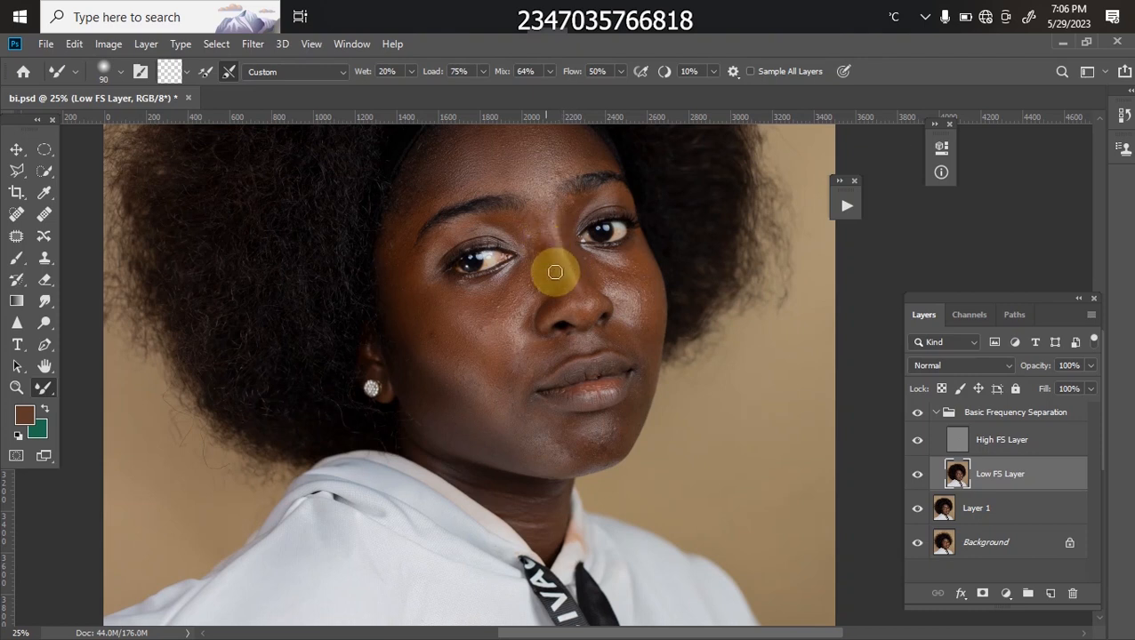
{"action": "mouse_move", "coordinate": [593, 327]}
{"action": "left_mouse_down"}
{"action": "mouse_move", "coordinate": [545, 299]}
{"action": "mouse_move", "coordinate": [601, 342]}
{"action": "mouse_move", "coordinate": [601, 327]}
{"action": "mouse_move", "coordinate": [520, 264]}
{"action": "mouse_move", "coordinate": [569, 297]}
{"action": "left_mouse_up"}
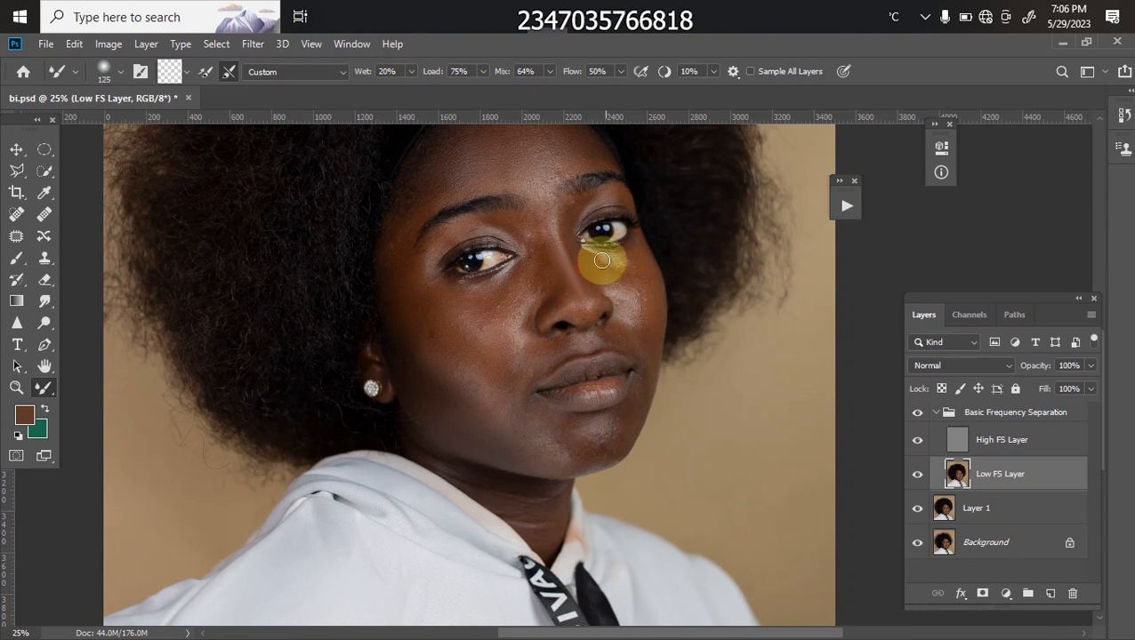
Step: Blend the skin below the far eye, around the chin, and along the earring-side jaw, enlarging the Mixer Brush from 125 to 200
{"action": "mouse_move", "coordinate": [607, 255]}
{"action": "left_mouse_down"}
{"action": "mouse_move", "coordinate": [644, 281]}
{"action": "mouse_move", "coordinate": [639, 271]}
{"action": "mouse_move", "coordinate": [642, 336]}
{"action": "mouse_move", "coordinate": [642, 288]}
{"action": "mouse_move", "coordinate": [646, 318]}
{"action": "mouse_move", "coordinate": [641, 294]}
{"action": "mouse_move", "coordinate": [640, 314]}
{"action": "mouse_move", "coordinate": [640, 294]}
{"action": "mouse_move", "coordinate": [623, 301]}
{"action": "mouse_move", "coordinate": [602, 276]}
{"action": "mouse_move", "coordinate": [618, 258]}
{"action": "mouse_move", "coordinate": [634, 282]}
{"action": "mouse_move", "coordinate": [648, 386]}
{"action": "mouse_move", "coordinate": [636, 339]}
{"action": "mouse_move", "coordinate": [661, 348]}
{"action": "mouse_move", "coordinate": [626, 434]}
{"action": "mouse_move", "coordinate": [634, 389]}
{"action": "mouse_move", "coordinate": [623, 428]}
{"action": "mouse_move", "coordinate": [510, 455]}
{"action": "mouse_move", "coordinate": [527, 452]}
{"action": "mouse_move", "coordinate": [521, 444]}
{"action": "mouse_move", "coordinate": [593, 457]}
{"action": "mouse_move", "coordinate": [586, 442]}
{"action": "mouse_move", "coordinate": [602, 446]}
{"action": "mouse_move", "coordinate": [627, 425]}
{"action": "mouse_move", "coordinate": [578, 447]}
{"action": "mouse_move", "coordinate": [539, 436]}
{"action": "left_mouse_up"}
{"action": "key", "text": "bracketright"}
{"action": "key", "text": "bracketleft"}
{"action": "key", "text": "bracketright"}
{"action": "key", "text": "bracketright"}
{"action": "key", "text": "bracketright"}
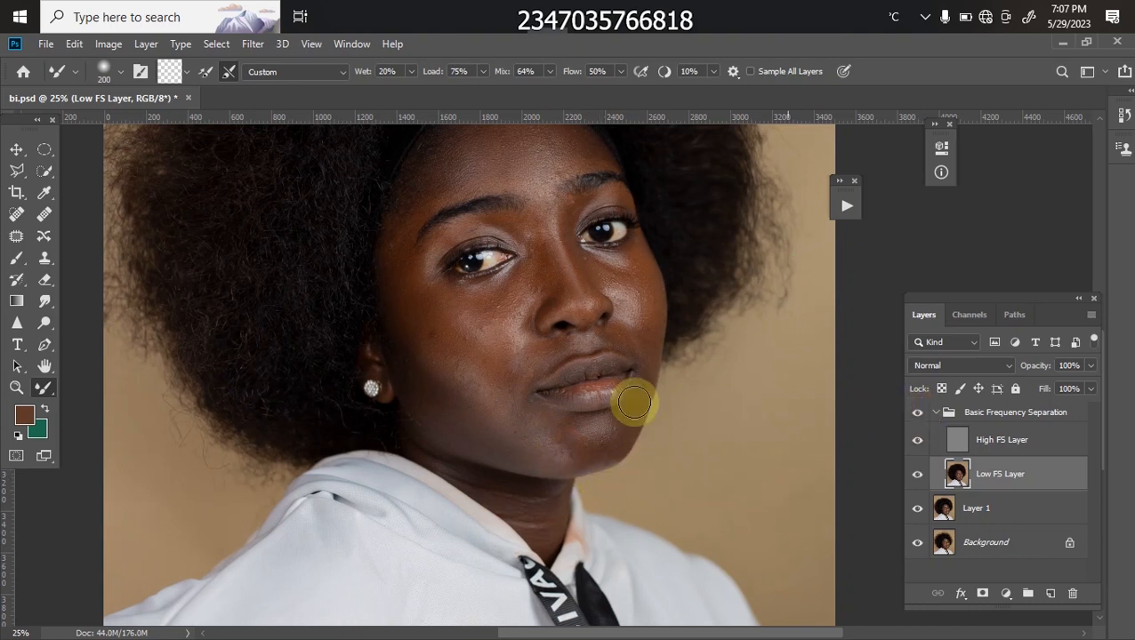
{"action": "mouse_move", "coordinate": [485, 437]}
{"action": "left_mouse_down"}
{"action": "mouse_move", "coordinate": [451, 411]}
{"action": "mouse_move", "coordinate": [398, 328]}
{"action": "mouse_move", "coordinate": [422, 368]}
{"action": "left_mouse_up"}
Step: Smooth the skin around the earring-side eye and its upper lid towards the nose bridge, reducing the Mixer Brush to 100
{"action": "key", "text": "bracketleft"}
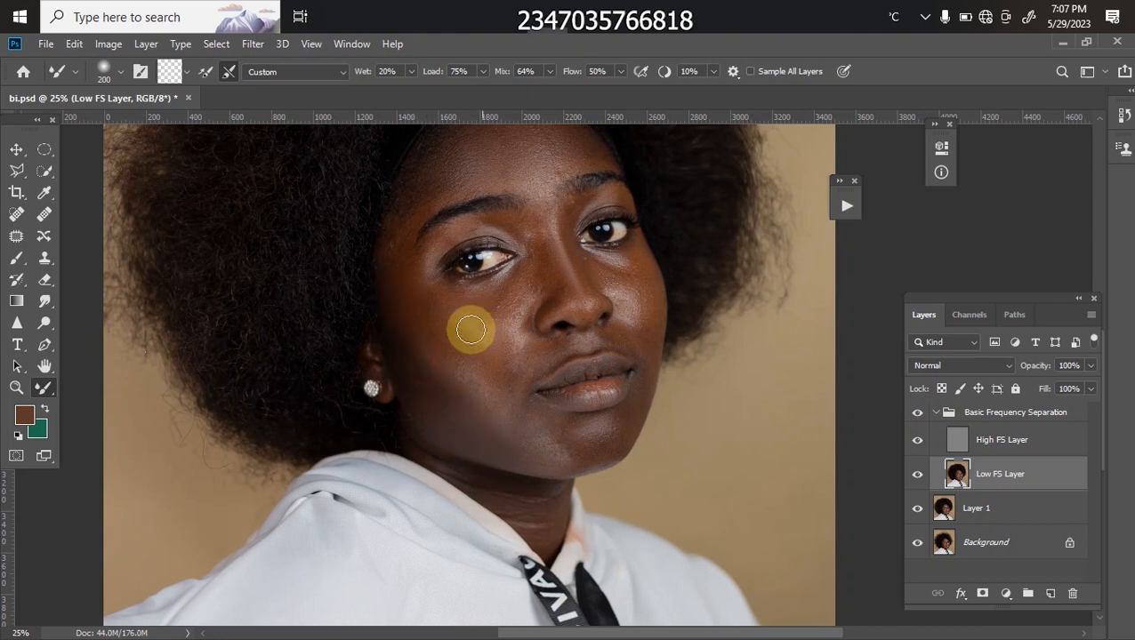
{"action": "key", "text": "bracketleft"}
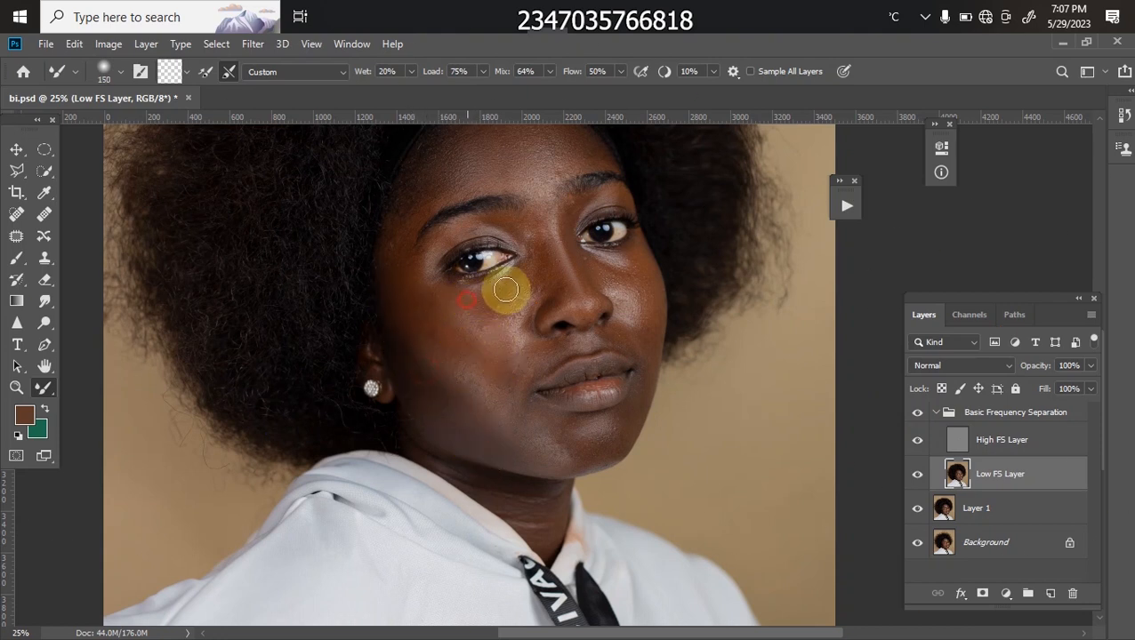
{"action": "key", "text": "bracketleft"}
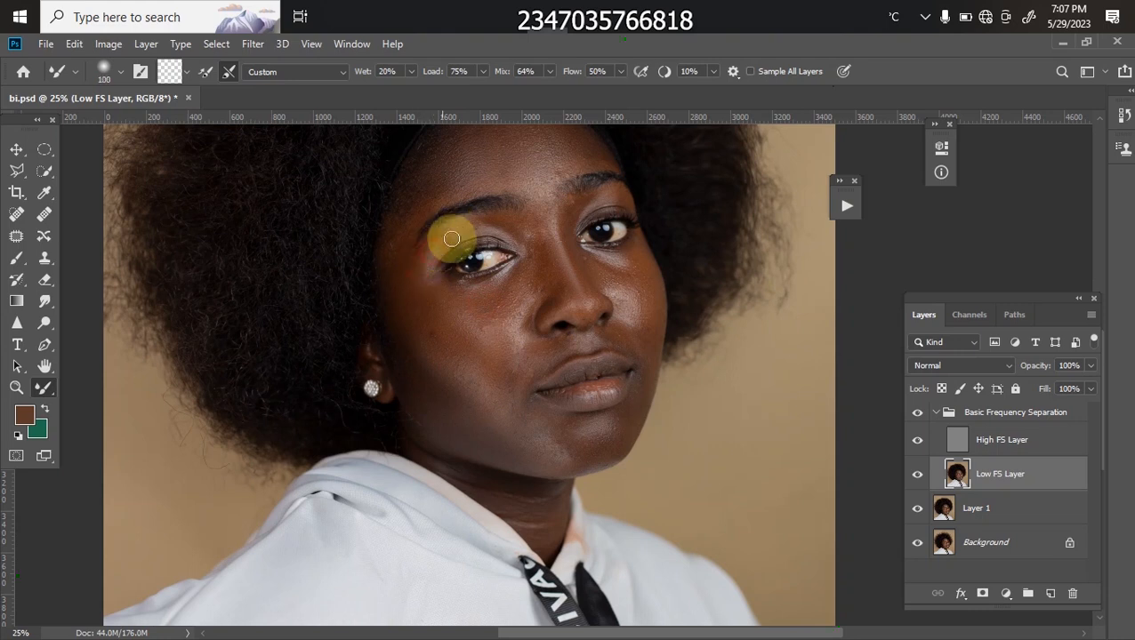
{"action": "mouse_move", "coordinate": [469, 227]}
{"action": "left_mouse_down"}
{"action": "mouse_move", "coordinate": [518, 235]}
{"action": "mouse_move", "coordinate": [547, 219]}
{"action": "left_mouse_up"}
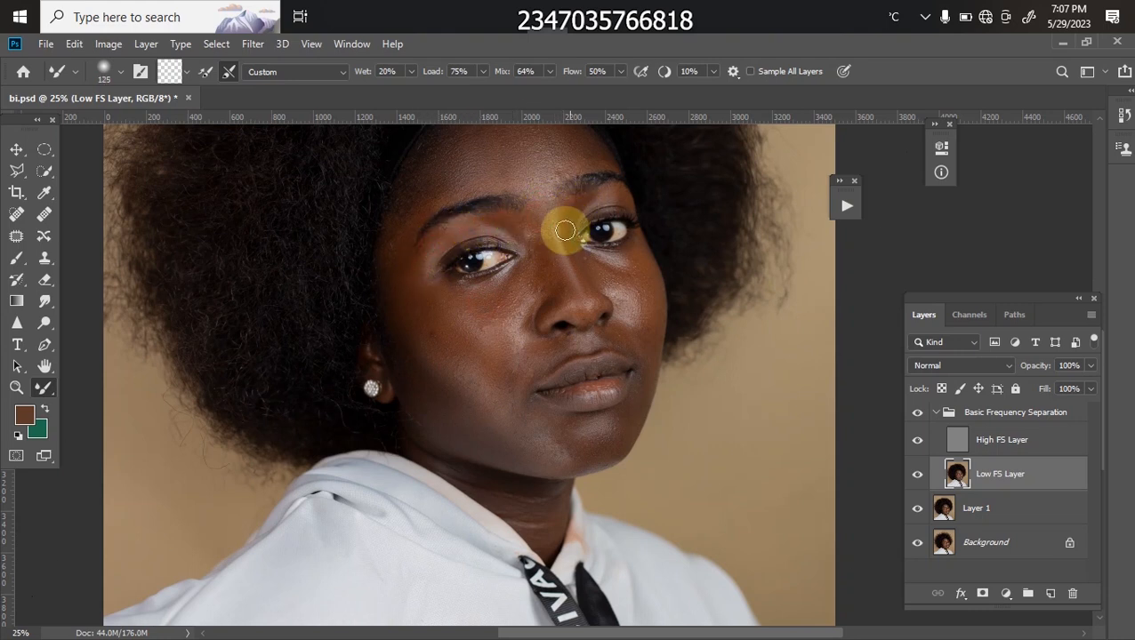
{"action": "scroll", "coordinate": [594, 336], "scroll_direction": "down", "scroll_amount": 1}
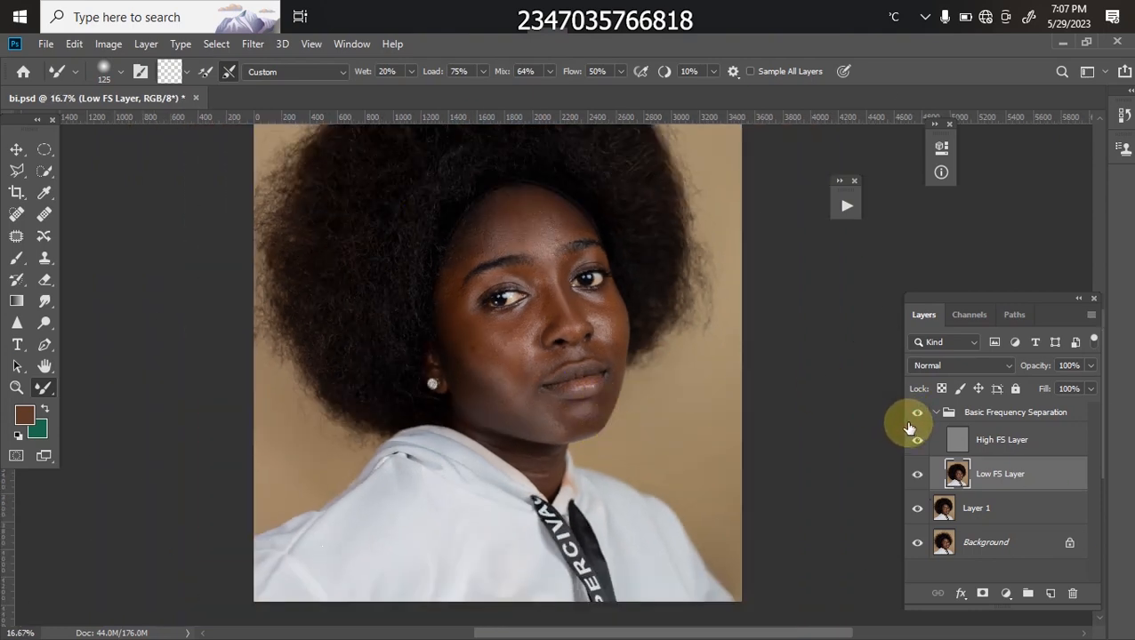
{"action": "key", "text": "ctrl+minus"}
{"action": "key", "text": "ctrl+plus"}
{"action": "key", "text": "ctrl+plus"}
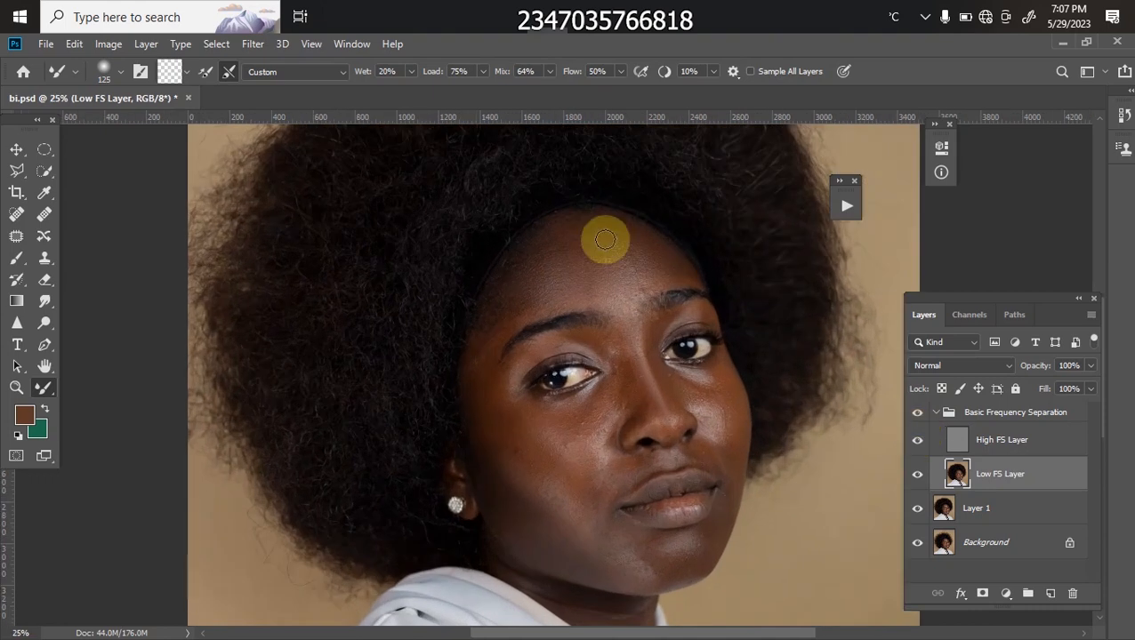
Step: Even out the earring-side cheek between the ear and the nose with the Mixer Brush and review the face
{"action": "left_click_drag", "start_coordinate": [591, 428], "coordinate": [540, 299]}
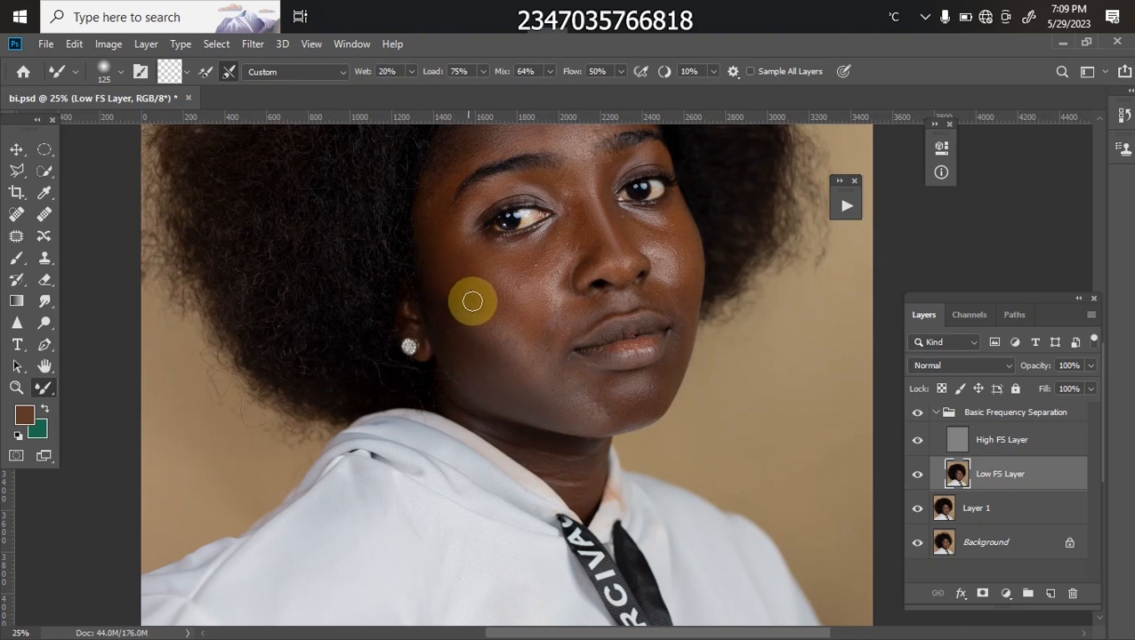
{"action": "left_click_drag", "start_coordinate": [478, 279], "coordinate": [530, 313]}
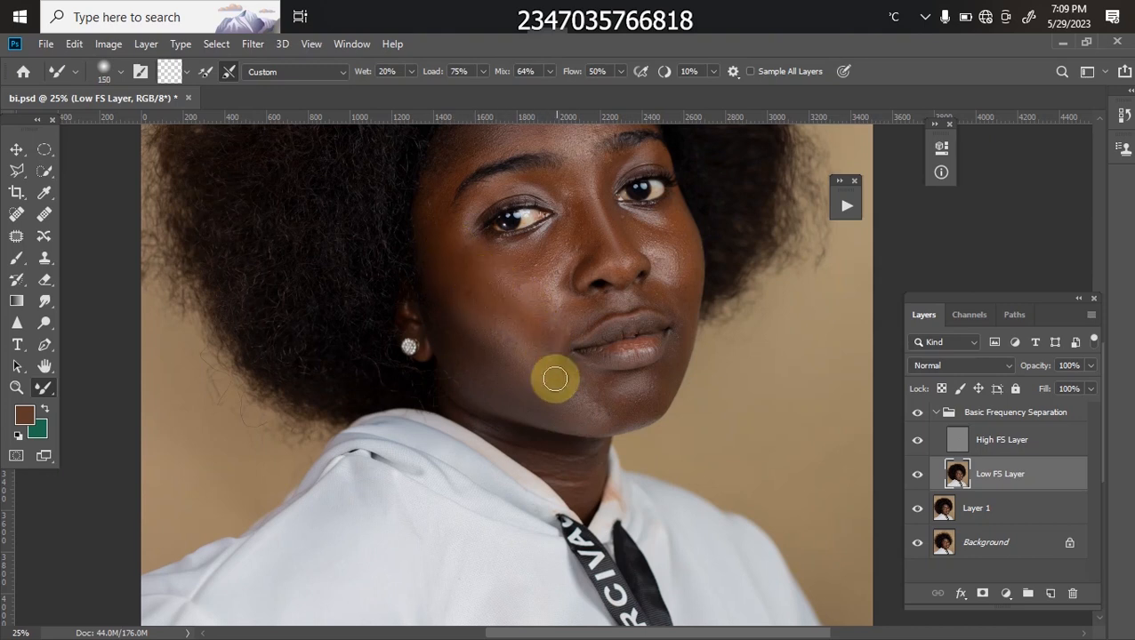
{"action": "key", "text": "ctrl+minus"}
{"action": "key", "text": "ctrl+minus"}
{"action": "key", "text": "ctrl+plus"}
{"action": "key", "text": "ctrl+plus"}
{"action": "key", "text": "ctrl+plus"}
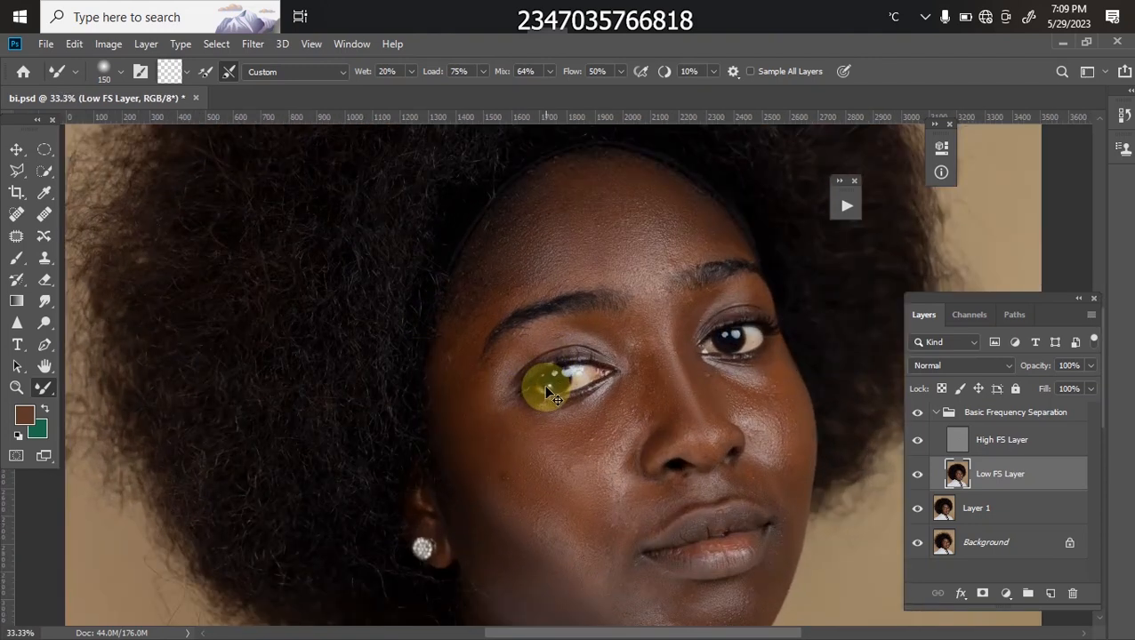
{"action": "left_click_drag", "start_coordinate": [576, 436], "coordinate": [504, 432]}
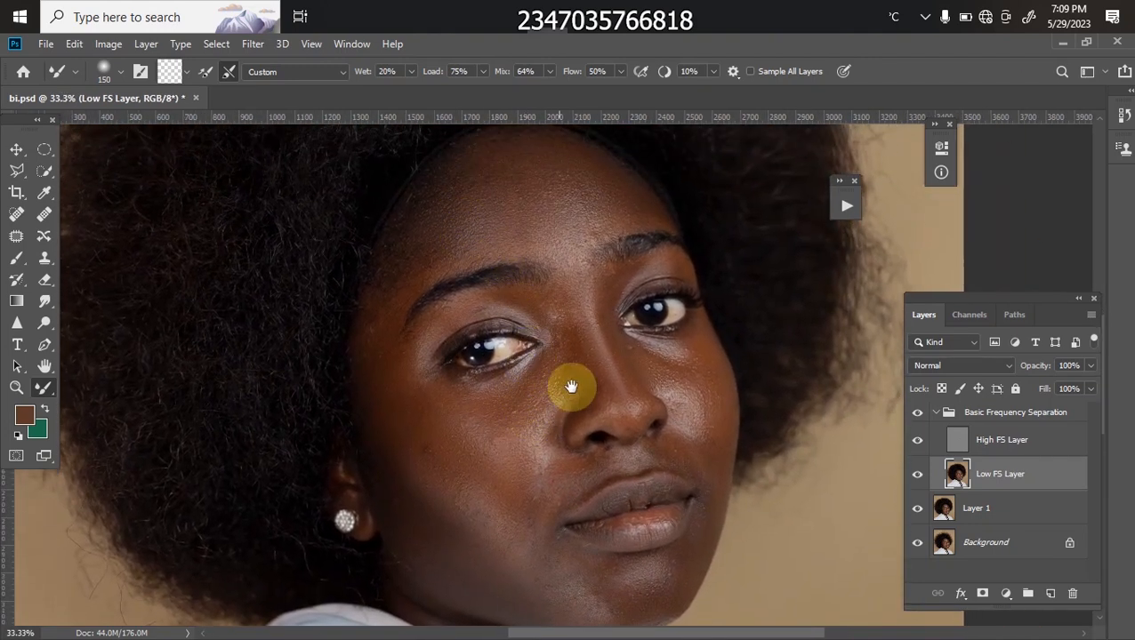
{"action": "left_click_drag", "start_coordinate": [570, 387], "coordinate": [526, 383]}
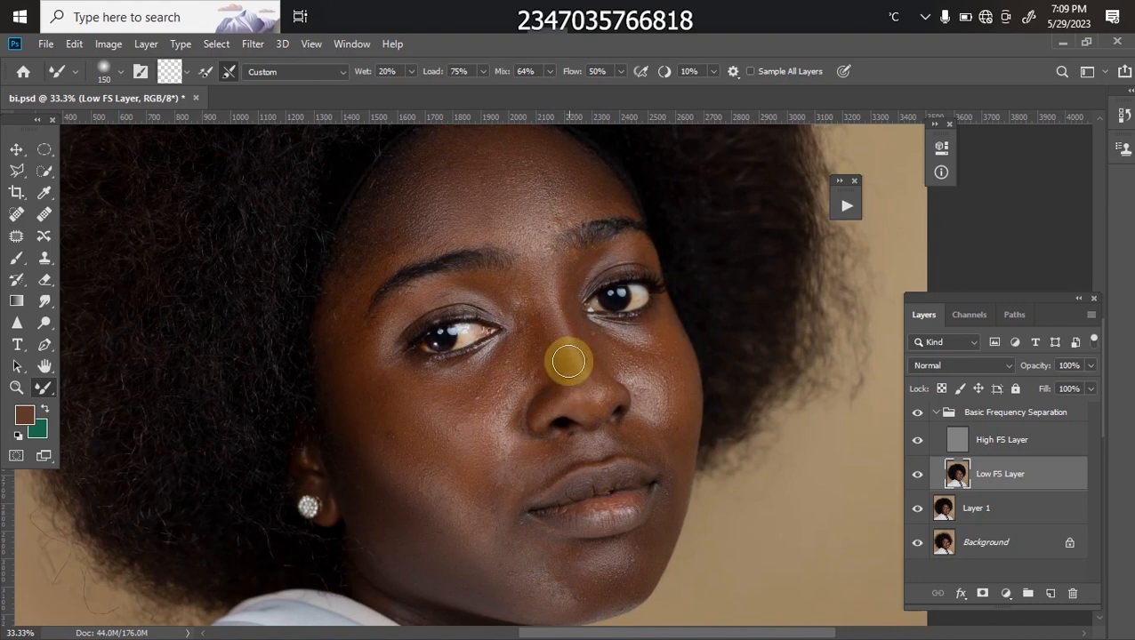
Step: Reduce the Mixer Brush to 100, and outline the forehead above both eyebrows with the Lasso tool
{"action": "key", "text": "bracketleft"}
{"action": "key", "text": "bracketleft"}
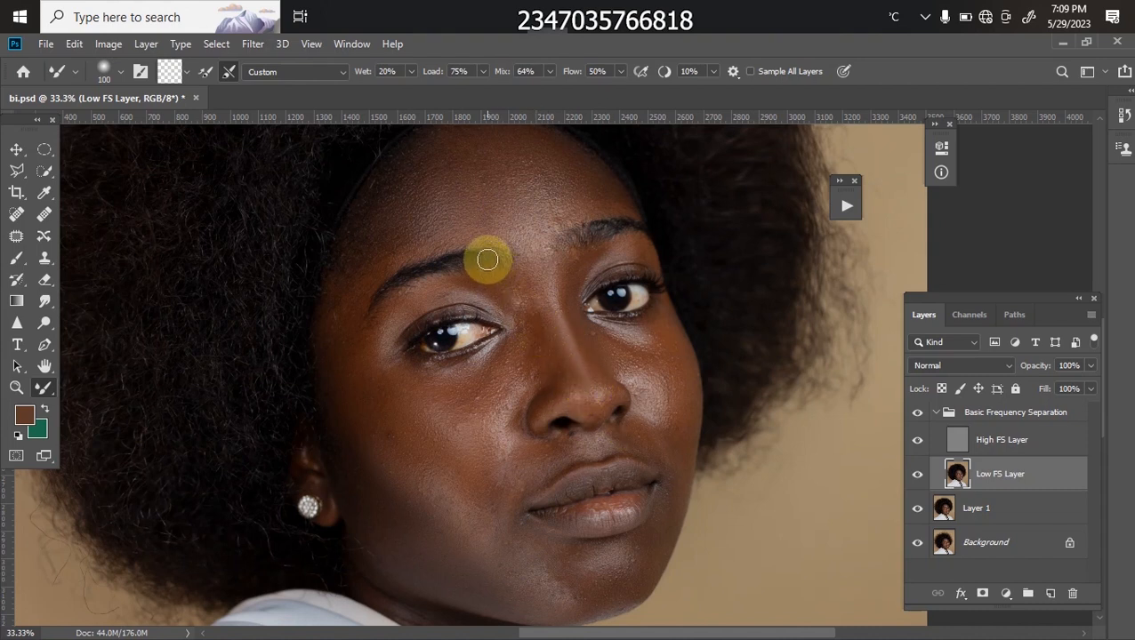
{"action": "left_click", "coordinate": [16, 176]}
{"action": "left_click", "coordinate": [75, 174]}
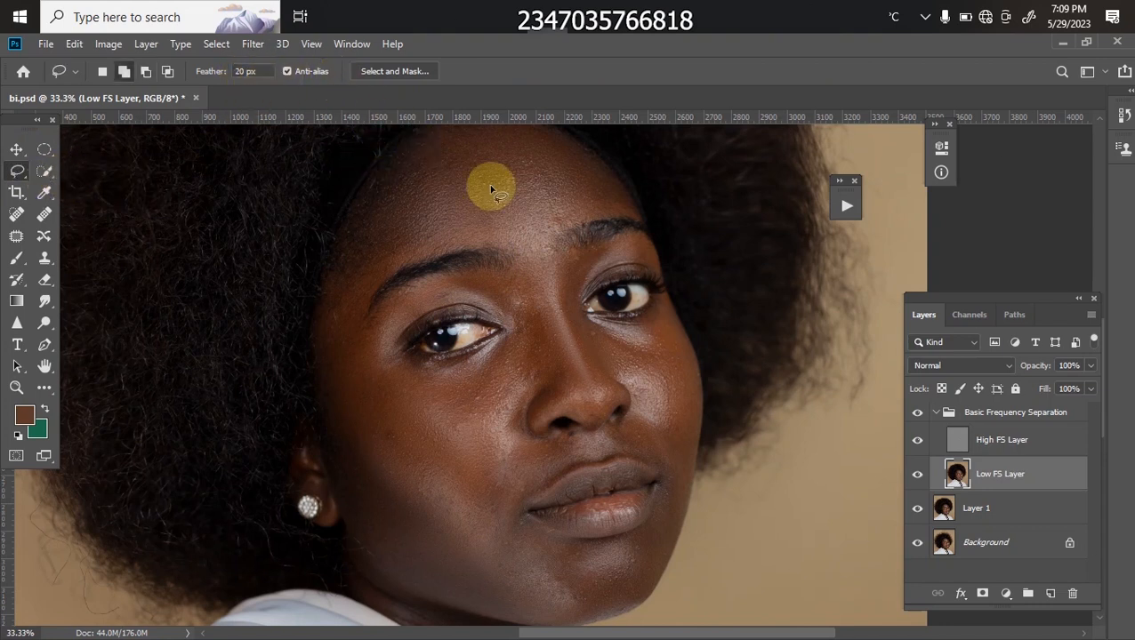
{"action": "left_click_drag", "start_coordinate": [575, 271], "coordinate": [580, 334]}
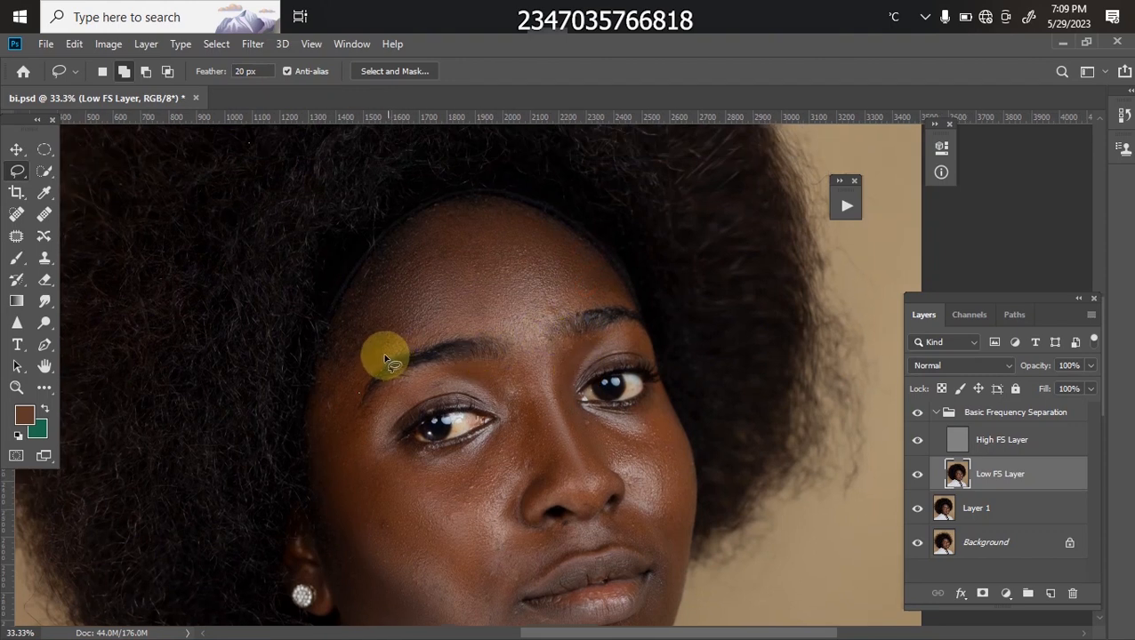
{"action": "mouse_move", "coordinate": [474, 337]}
{"action": "left_mouse_down"}
{"action": "mouse_move", "coordinate": [542, 330]}
{"action": "mouse_move", "coordinate": [625, 295]}
{"action": "mouse_move", "coordinate": [563, 233]}
{"action": "mouse_move", "coordinate": [520, 224]}
{"action": "left_mouse_up"}
{"action": "mouse_move", "coordinate": [437, 235]}
{"action": "left_mouse_down"}
{"action": "mouse_move", "coordinate": [398, 273]}
{"action": "mouse_move", "coordinate": [380, 327]}
{"action": "mouse_move", "coordinate": [392, 357]}
{"action": "left_mouse_up"}
{"action": "left_click_drag", "start_coordinate": [417, 442], "coordinate": [404, 413]}
Step: Apply a Gaussian Blur with a 12.5-pixel radius to the selected forehead on the Low FS Layer, and deselect
{"action": "left_click", "coordinate": [255, 45]}
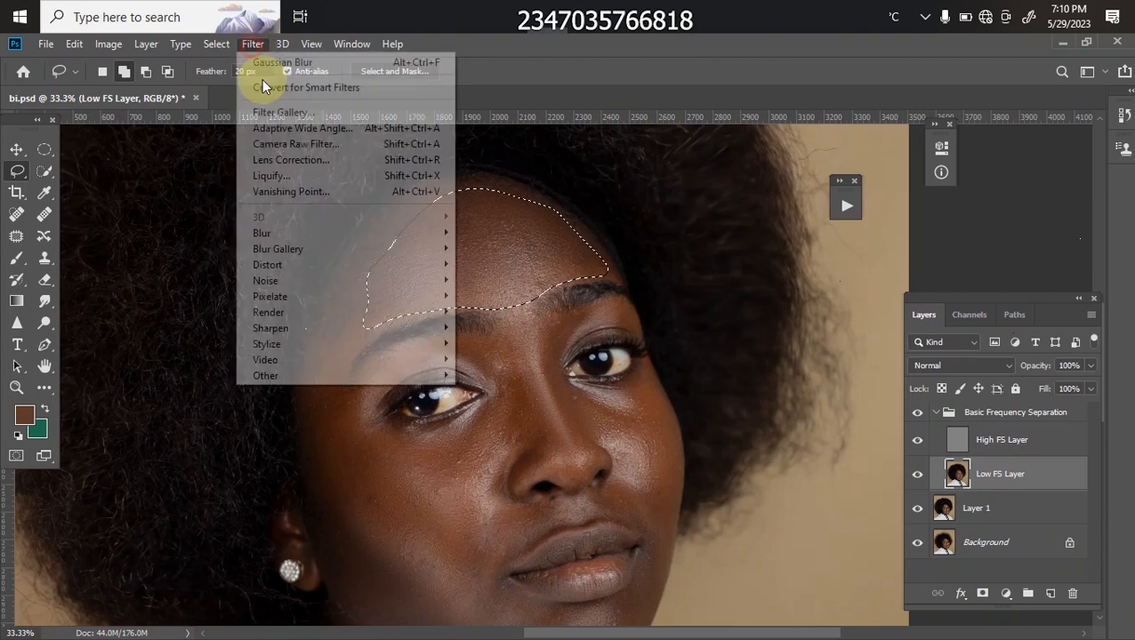
{"action": "mouse_move", "coordinate": [372, 236]}
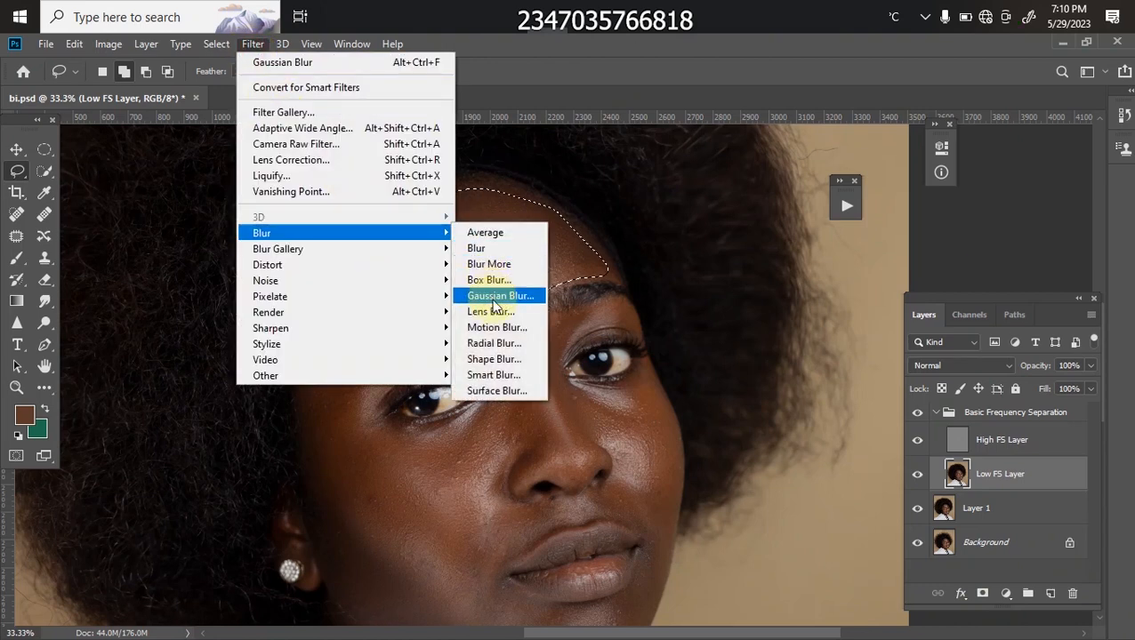
{"action": "left_click", "coordinate": [495, 303]}
{"action": "left_click_drag", "start_coordinate": [826, 442], "coordinate": [835, 441]}
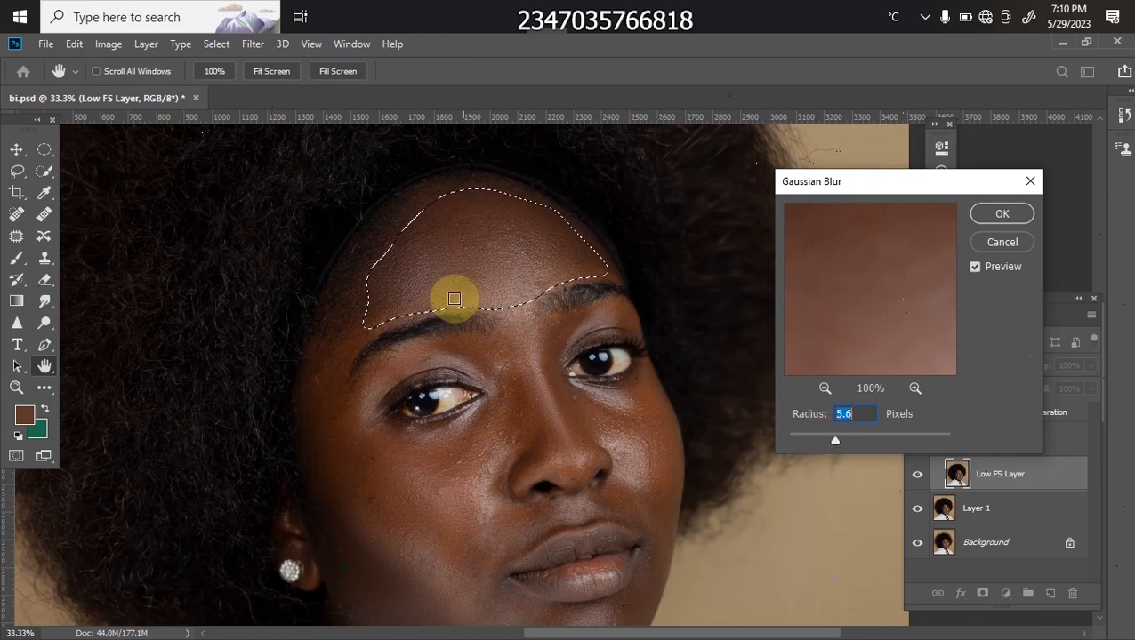
{"action": "key", "text": "ctrl+plus"}
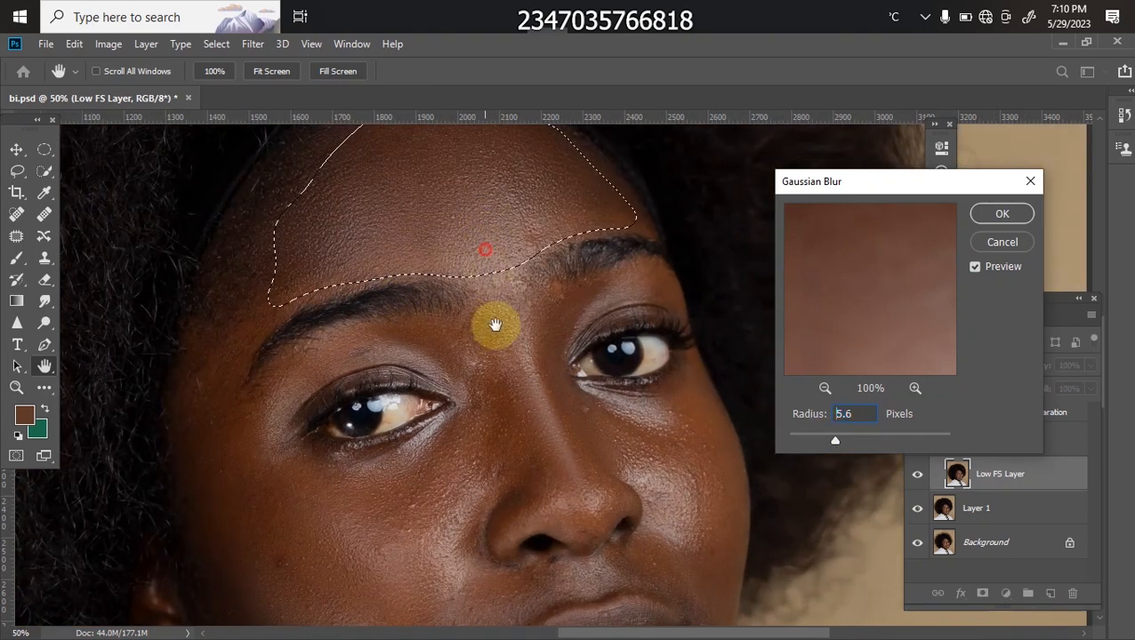
{"action": "left_click_drag", "start_coordinate": [488, 271], "coordinate": [481, 341]}
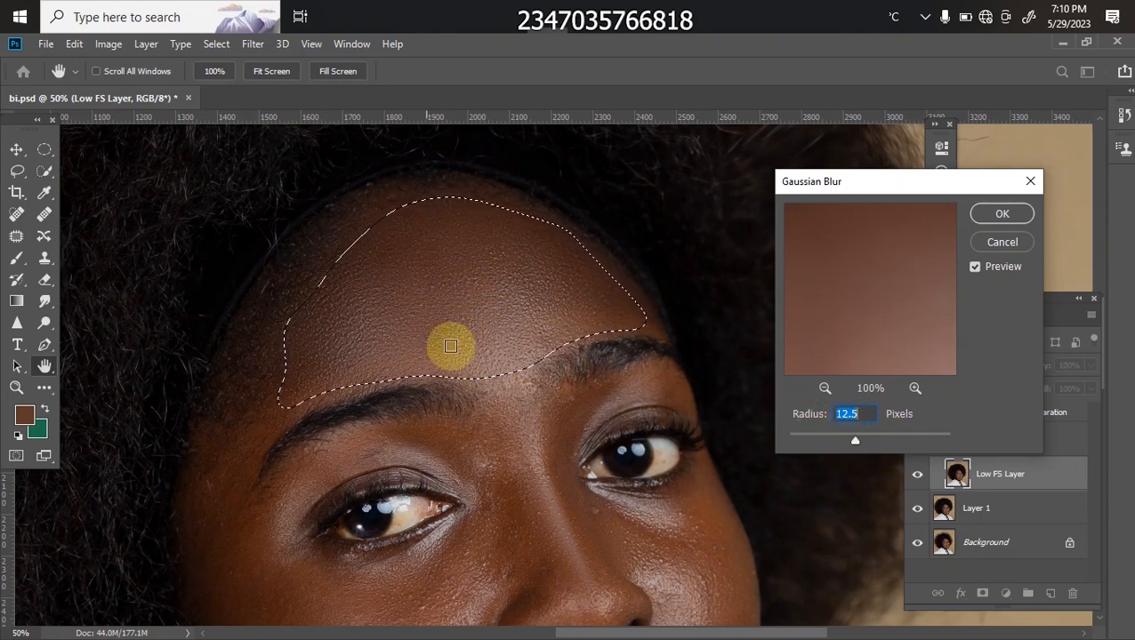
{"action": "left_click", "coordinate": [998, 214]}
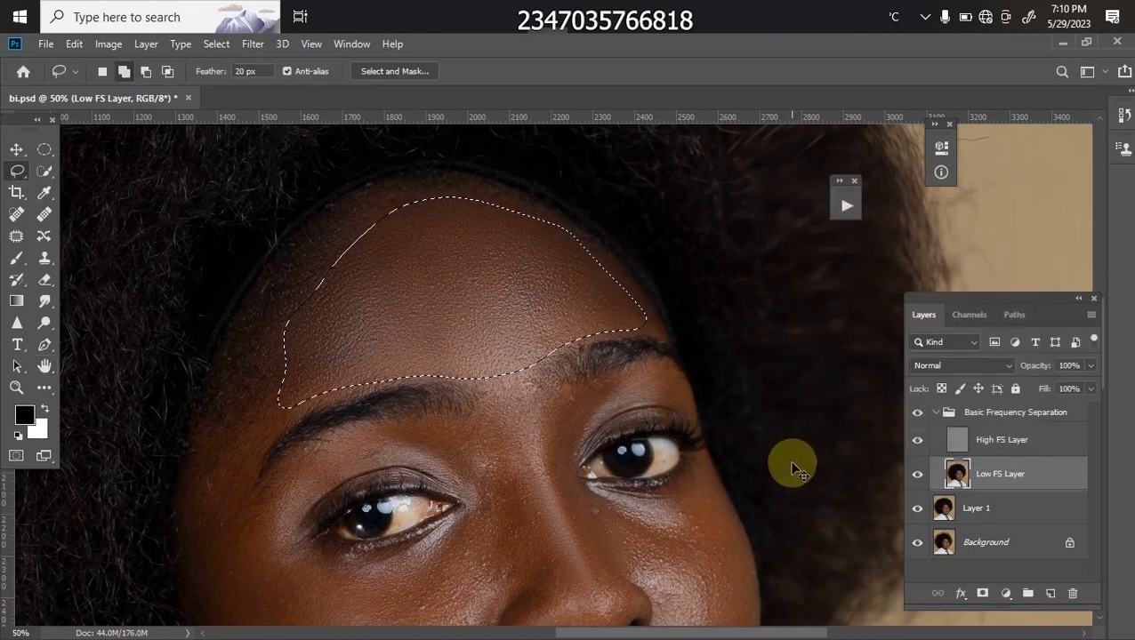
{"action": "key", "text": "ctrl+d"}
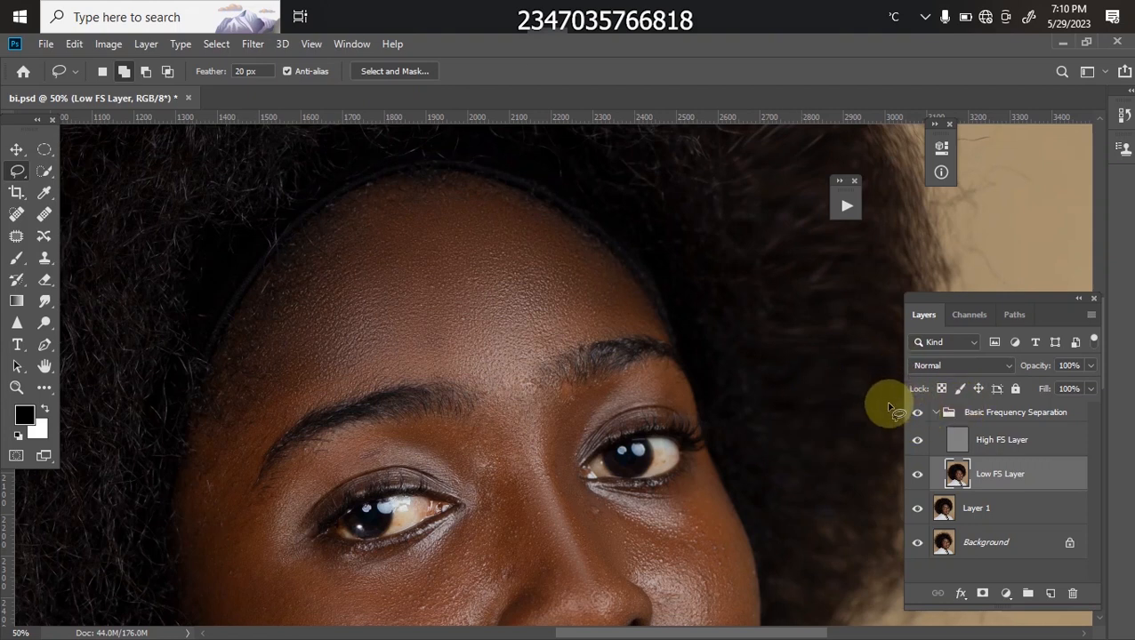
Step: Compare the forehead with the Basic Frequency Separation group hidden and shown
{"action": "left_click", "coordinate": [915, 414]}
{"action": "left_click", "coordinate": [915, 417]}
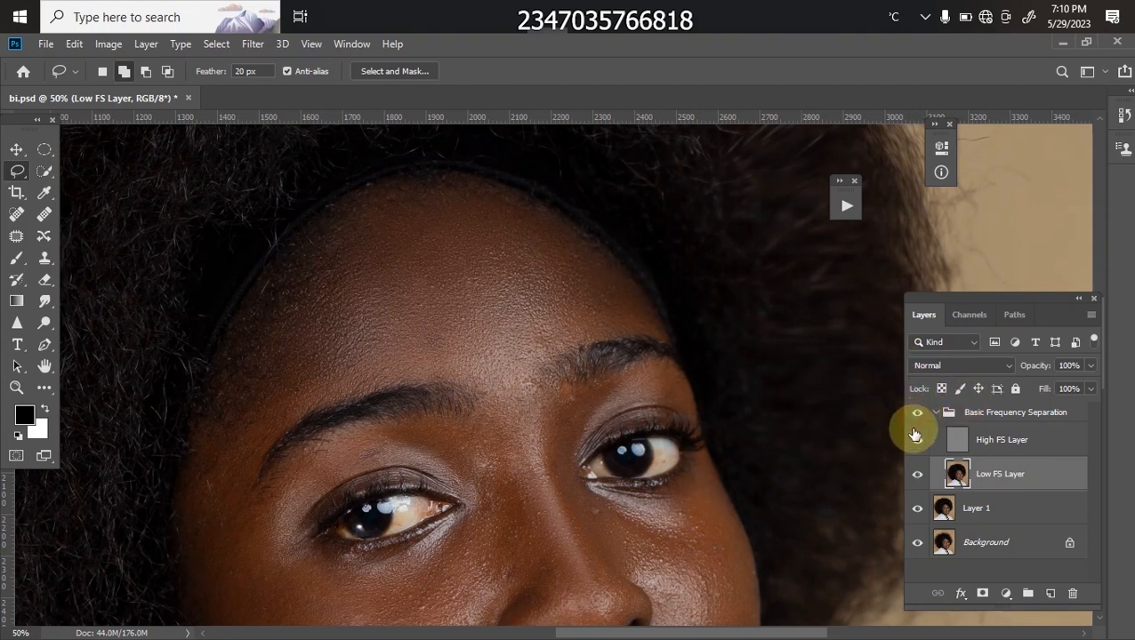
{"action": "left_click", "coordinate": [918, 415]}
{"action": "left_click", "coordinate": [918, 417]}
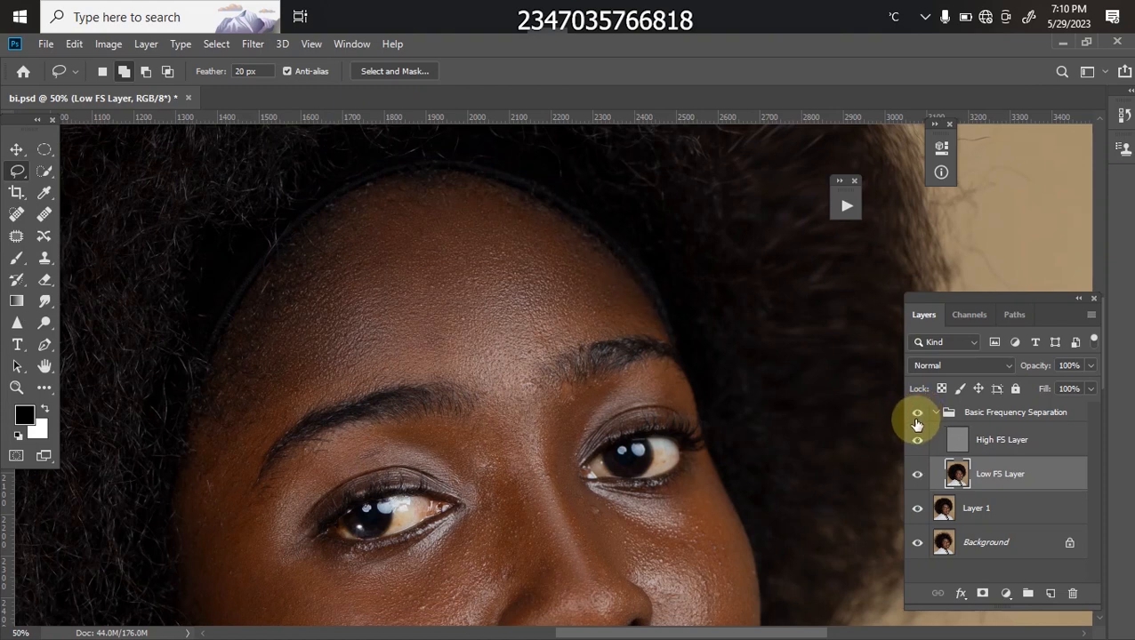
Step: Lasso the earring-side cheek from below the eye, around the nostril and mouth corner, to the chin and jaw
{"action": "key", "text": "ctrl+minus"}
{"action": "left_click_drag", "start_coordinate": [507, 424], "coordinate": [481, 208]}
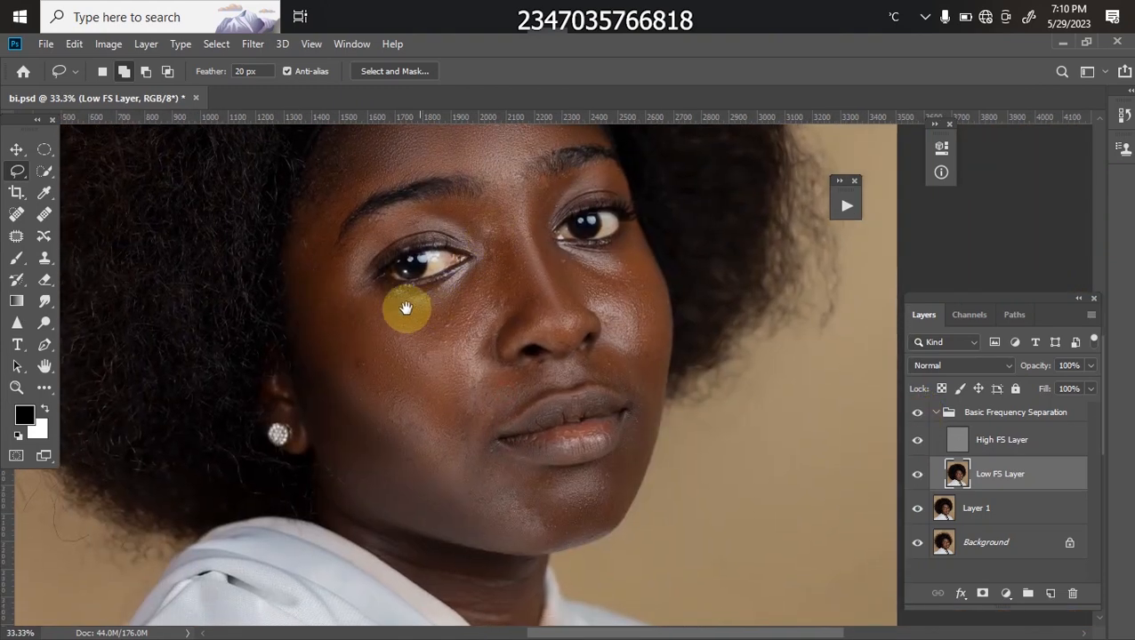
{"action": "mouse_move", "coordinate": [388, 324]}
{"action": "left_mouse_down"}
{"action": "mouse_move", "coordinate": [464, 289]}
{"action": "mouse_move", "coordinate": [480, 316]}
{"action": "mouse_move", "coordinate": [478, 364]}
{"action": "left_mouse_up"}
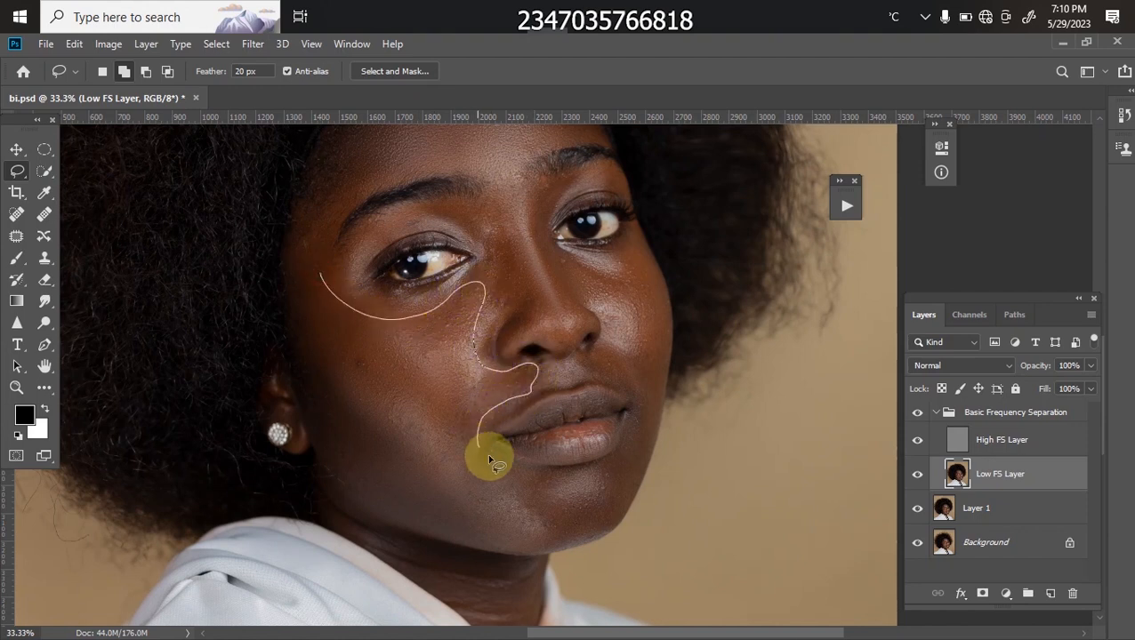
{"action": "mouse_move", "coordinate": [600, 477]}
{"action": "left_mouse_down"}
{"action": "mouse_move", "coordinate": [550, 545]}
{"action": "mouse_move", "coordinate": [425, 519]}
{"action": "mouse_move", "coordinate": [337, 471]}
{"action": "mouse_move", "coordinate": [312, 398]}
{"action": "mouse_move", "coordinate": [309, 286]}
{"action": "left_mouse_up"}
{"action": "mouse_move", "coordinate": [321, 435]}
{"action": "left_mouse_down"}
{"action": "mouse_move", "coordinate": [324, 460]}
{"action": "mouse_move", "coordinate": [379, 514]}
{"action": "mouse_move", "coordinate": [471, 531]}
{"action": "mouse_move", "coordinate": [485, 493]}
{"action": "left_mouse_up"}
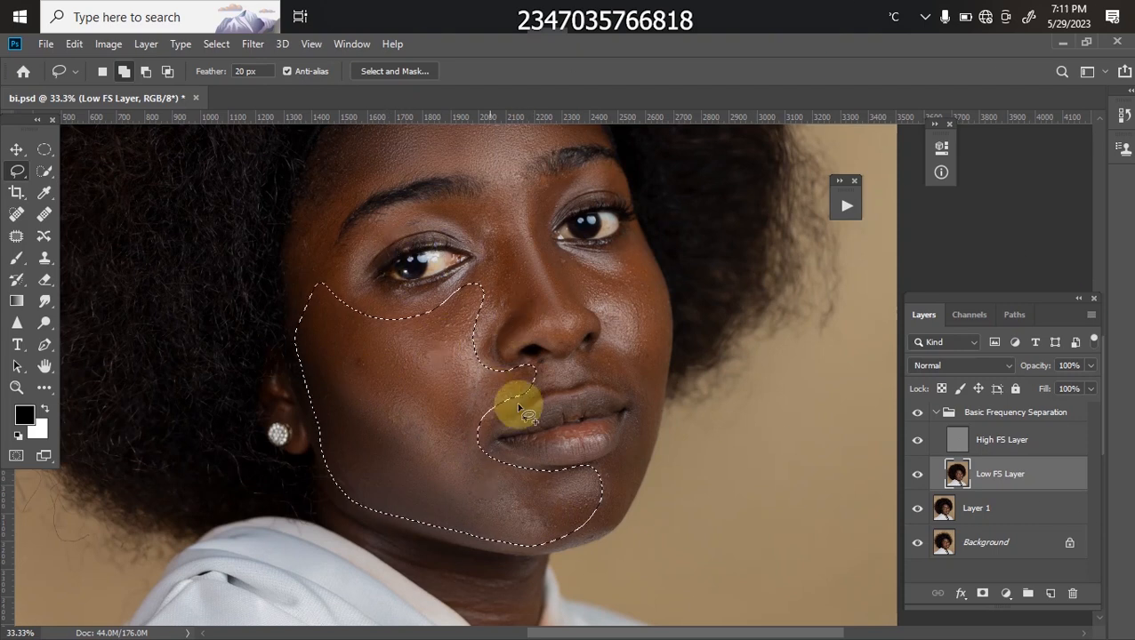
Step: Apply a Gaussian Blur to the selected cheek and jaw with a smaller radius than on the forehead, and deselect
{"action": "left_click", "coordinate": [254, 45]}
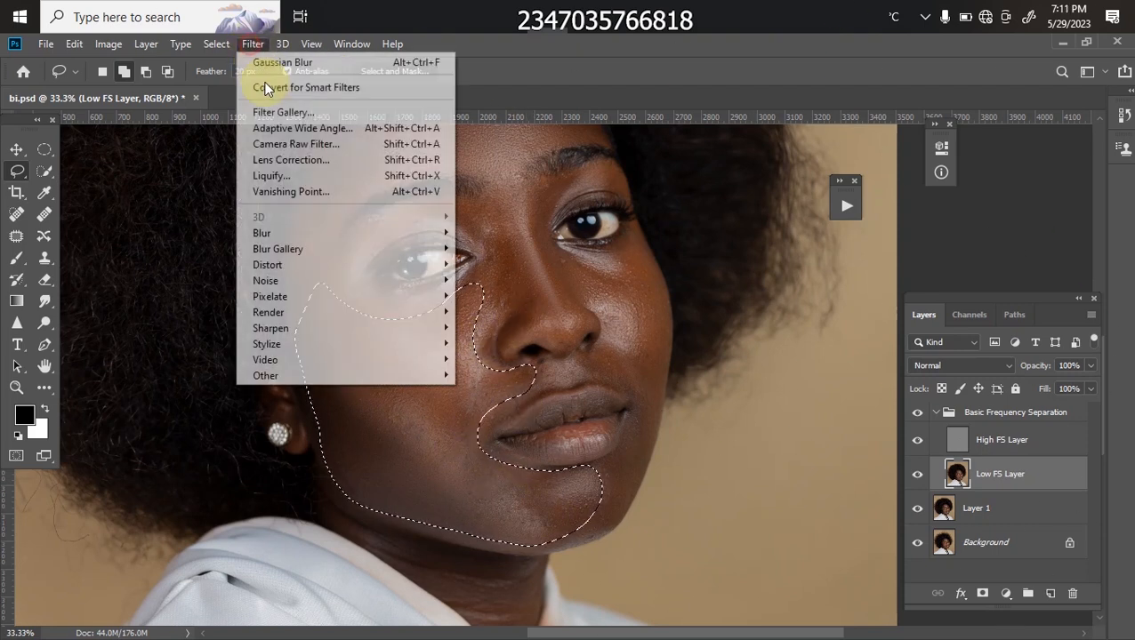
{"action": "mouse_move", "coordinate": [355, 240]}
{"action": "left_click", "coordinate": [499, 297]}
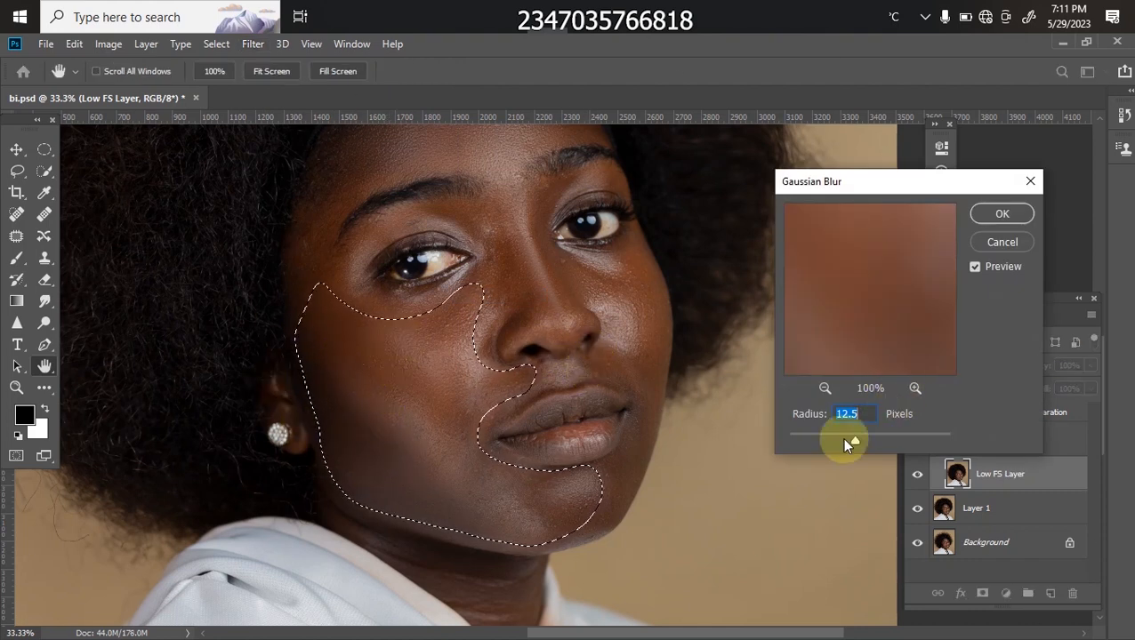
{"action": "left_click_drag", "start_coordinate": [850, 438], "coordinate": [842, 449]}
{"action": "key", "text": "Return"}
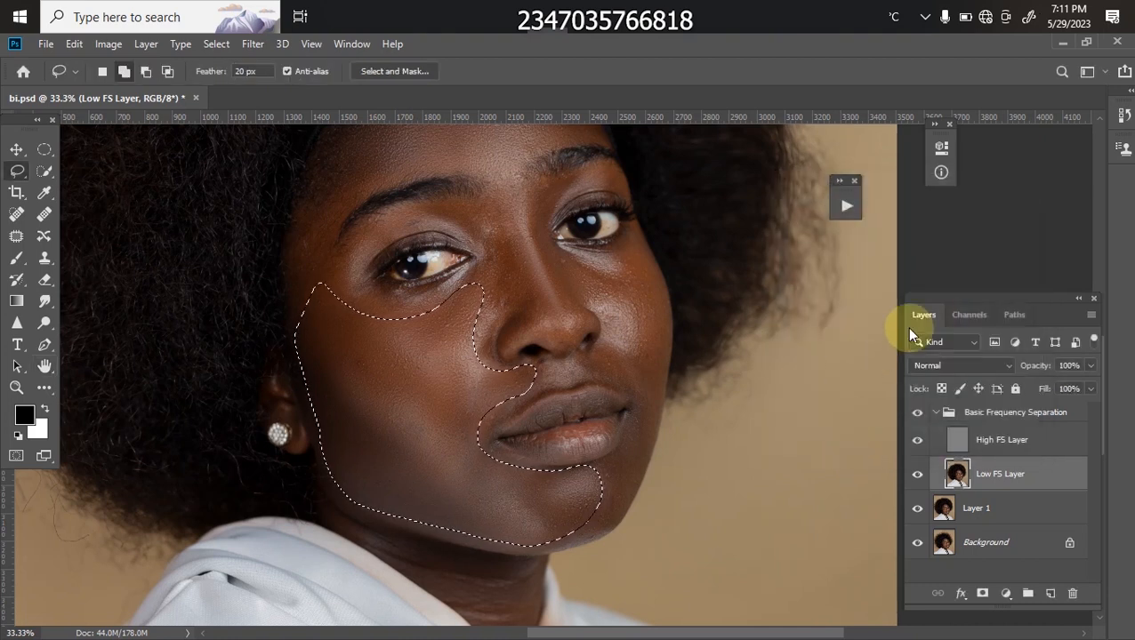
{"action": "key", "text": "ctrl+d"}
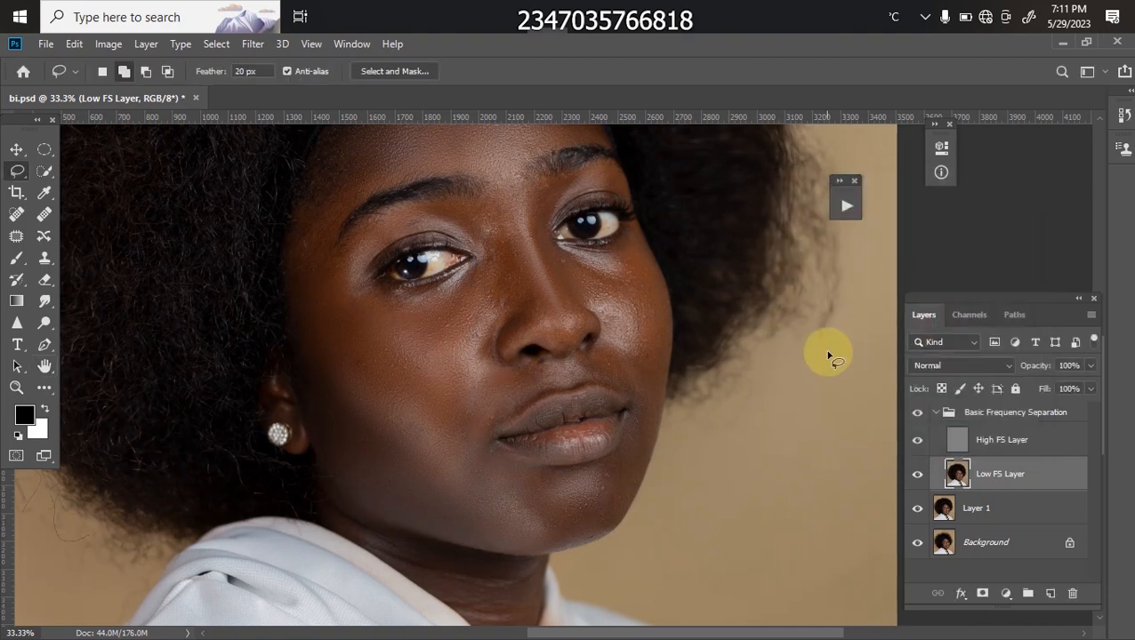
Step: Check the blurred cheek and jaw against the version with the Basic Frequency Separation group hidden
{"action": "left_click", "coordinate": [917, 431]}
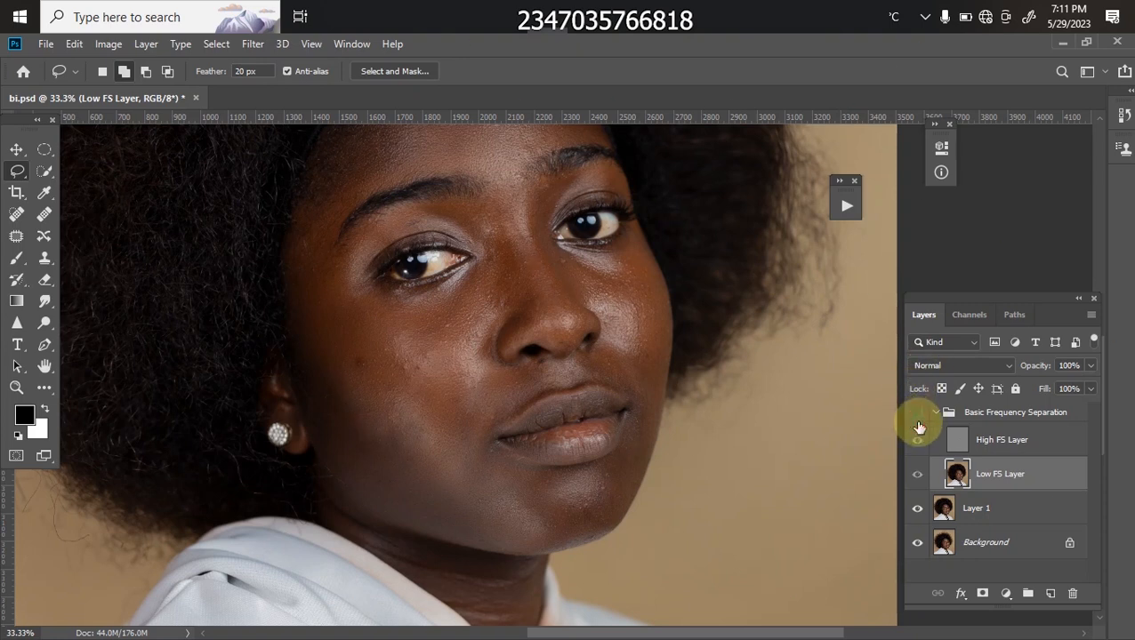
{"action": "left_click", "coordinate": [918, 413]}
{"action": "left_click", "coordinate": [916, 441]}
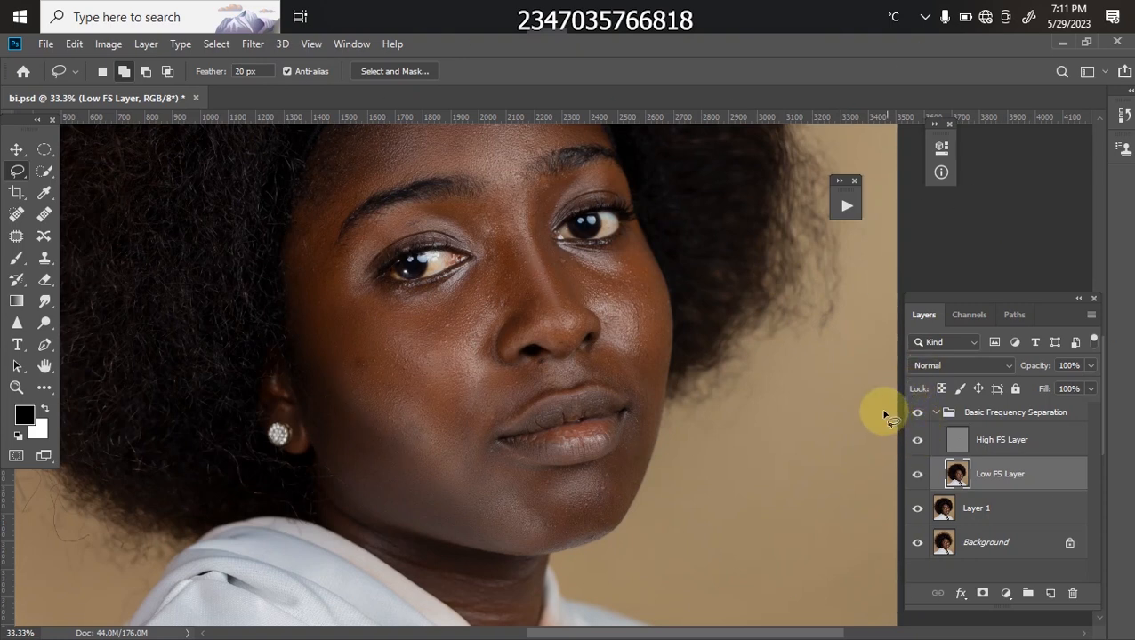
Step: Lasso the far cheek from below the eye to beside the mouth, and repeat the last Gaussian Blur on it
{"action": "mouse_move", "coordinate": [587, 296]}
{"action": "left_mouse_down"}
{"action": "mouse_move", "coordinate": [615, 324]}
{"action": "mouse_move", "coordinate": [620, 363]}
{"action": "mouse_move", "coordinate": [656, 385]}
{"action": "mouse_move", "coordinate": [662, 309]}
{"action": "mouse_move", "coordinate": [633, 258]}
{"action": "mouse_move", "coordinate": [645, 258]}
{"action": "mouse_move", "coordinate": [666, 314]}
{"action": "mouse_move", "coordinate": [662, 388]}
{"action": "mouse_move", "coordinate": [642, 420]}
{"action": "left_mouse_up"}
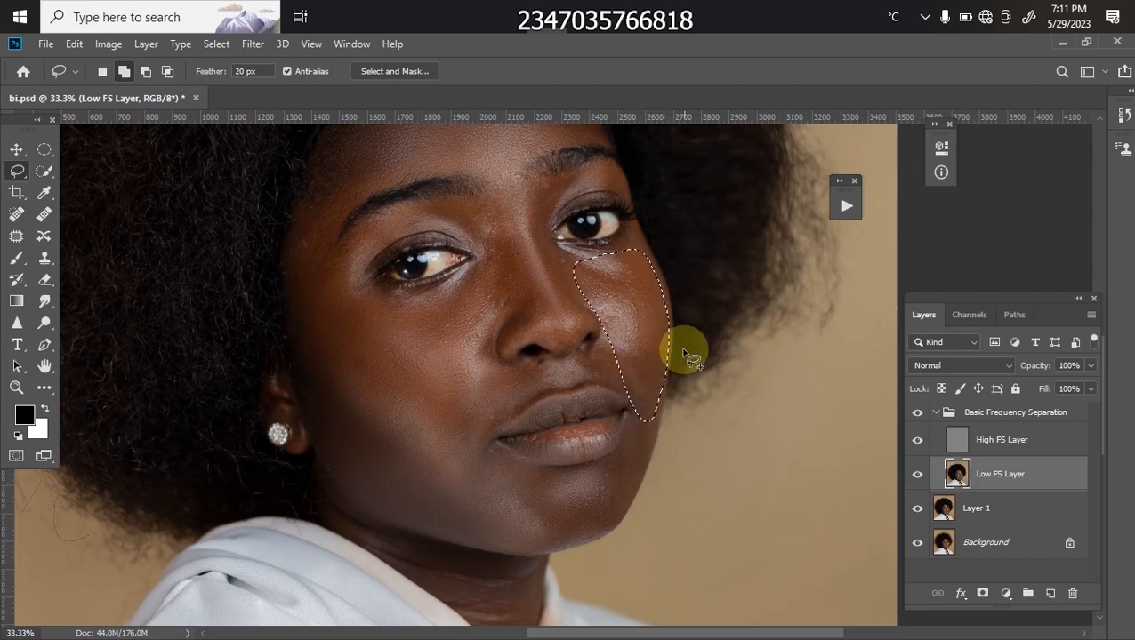
{"action": "left_click", "coordinate": [147, 72]}
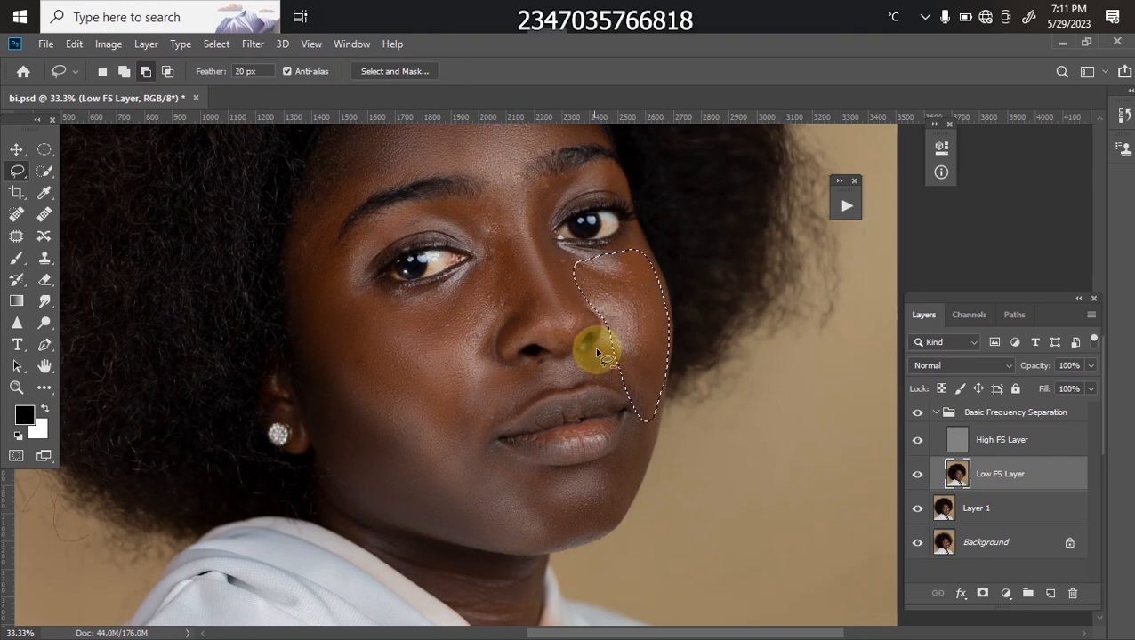
{"action": "left_click", "coordinate": [253, 43]}
{"action": "left_click", "coordinate": [274, 63]}
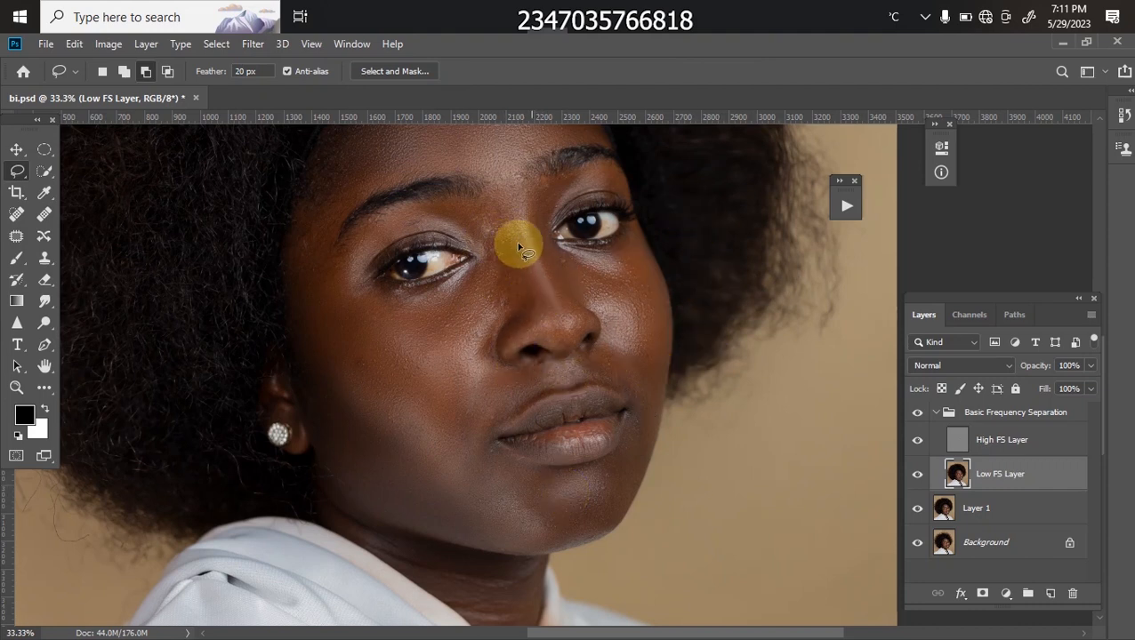
Step: Lasso a narrow strip along the nose bridge and apply a Gaussian Blur with a 7.2-pixel radius to it
{"action": "mouse_move", "coordinate": [560, 285]}
{"action": "left_mouse_down"}
{"action": "mouse_move", "coordinate": [539, 317]}
{"action": "mouse_move", "coordinate": [486, 204]}
{"action": "mouse_move", "coordinate": [498, 197]}
{"action": "left_mouse_up"}
{"action": "left_click", "coordinate": [252, 43]}
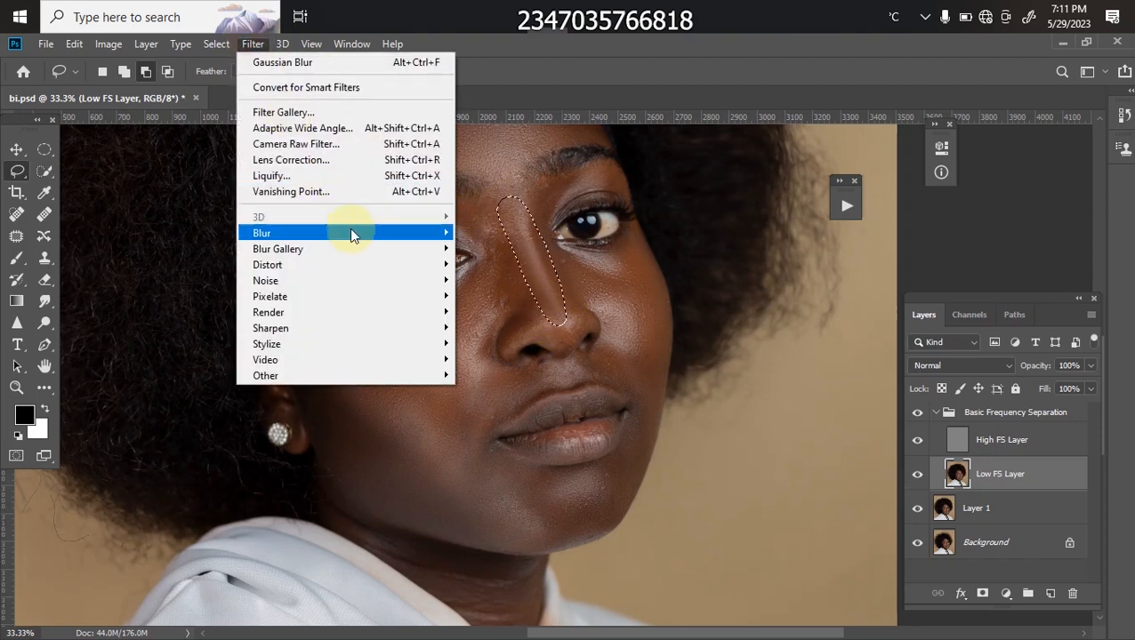
{"action": "mouse_move", "coordinate": [352, 233]}
{"action": "left_click", "coordinate": [498, 297]}
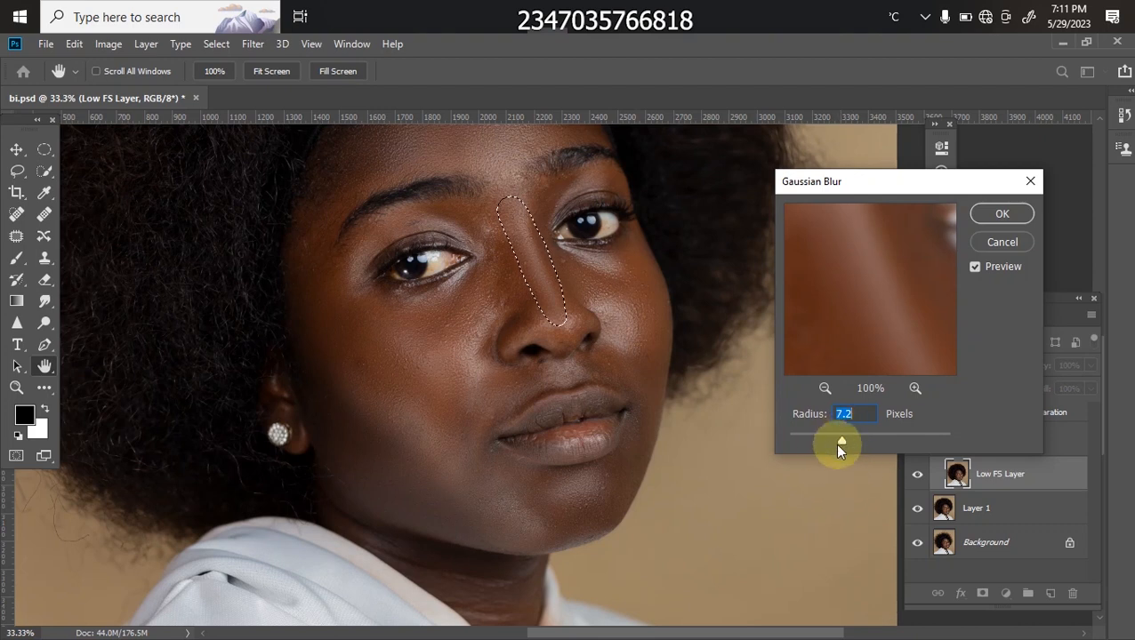
{"action": "left_click", "coordinate": [1001, 217]}
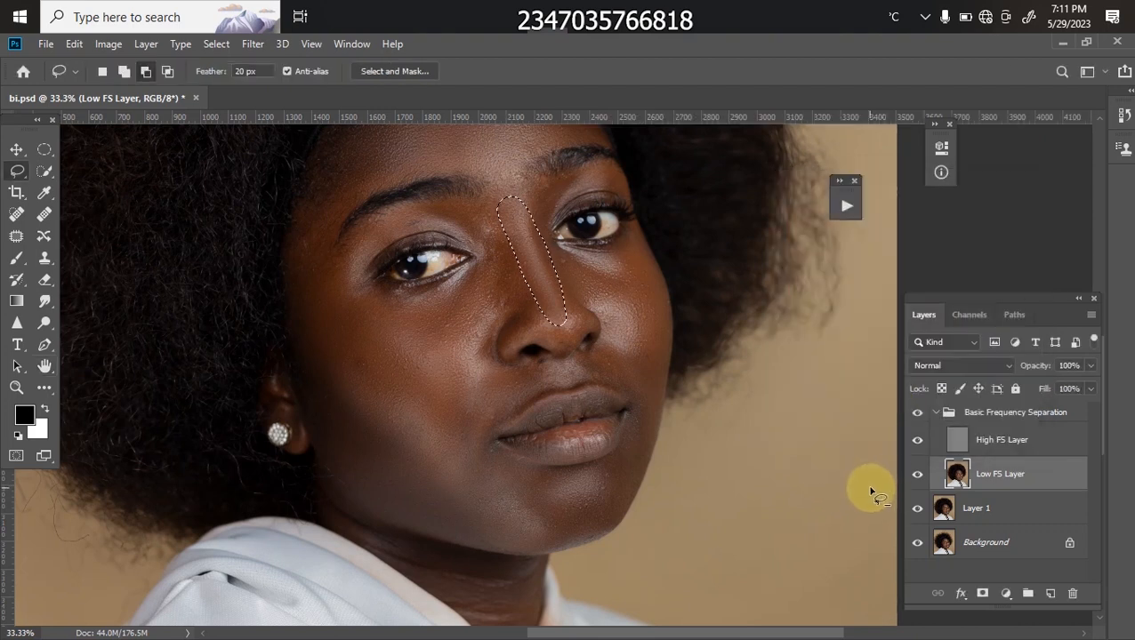
Step: Collapse the Basic Frequency Separation group and compare the whole portrait with the group and Layer 1 hidden and shown
{"action": "key", "text": "ctrl+minus"}
{"action": "key", "text": "ctrl+minus"}
{"action": "key", "text": "ctrl+minus"}
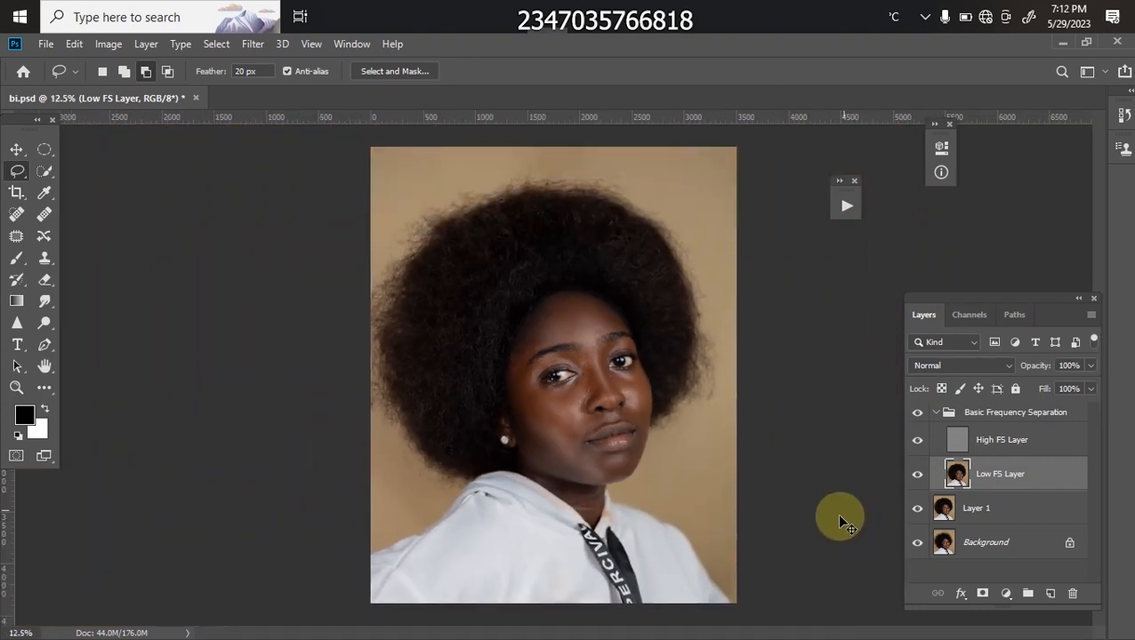
{"action": "key", "text": "ctrl+plus"}
{"action": "key", "text": "ctrl+minus"}
{"action": "key", "text": "ctrl+plus"}
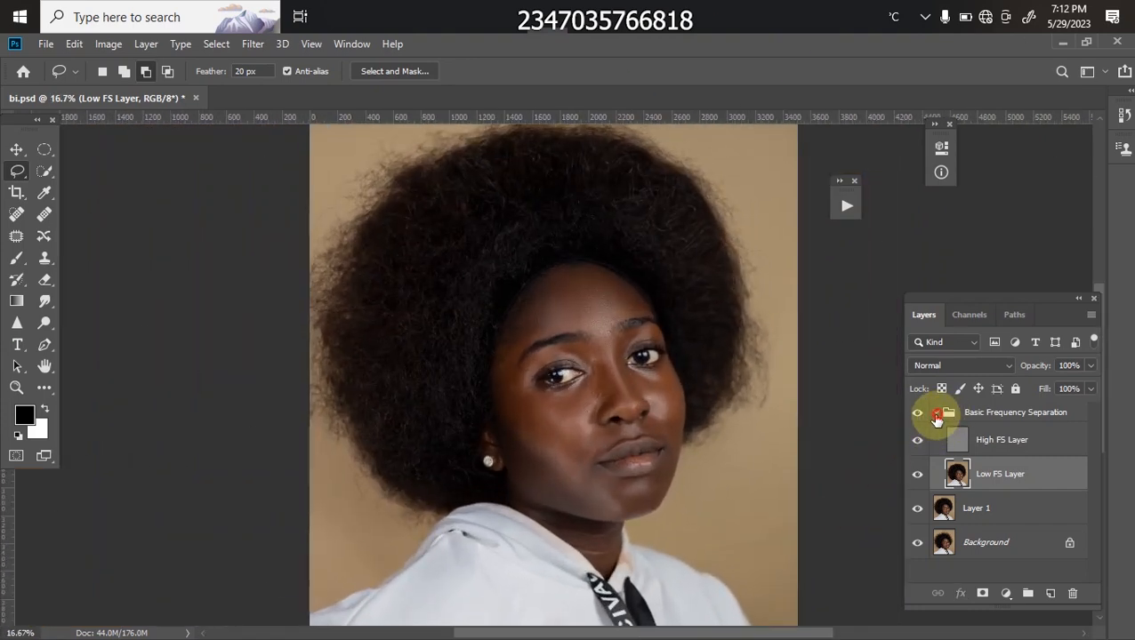
{"action": "left_click", "coordinate": [935, 412]}
{"action": "left_click_drag", "start_coordinate": [917, 412], "coordinate": [918, 452]}
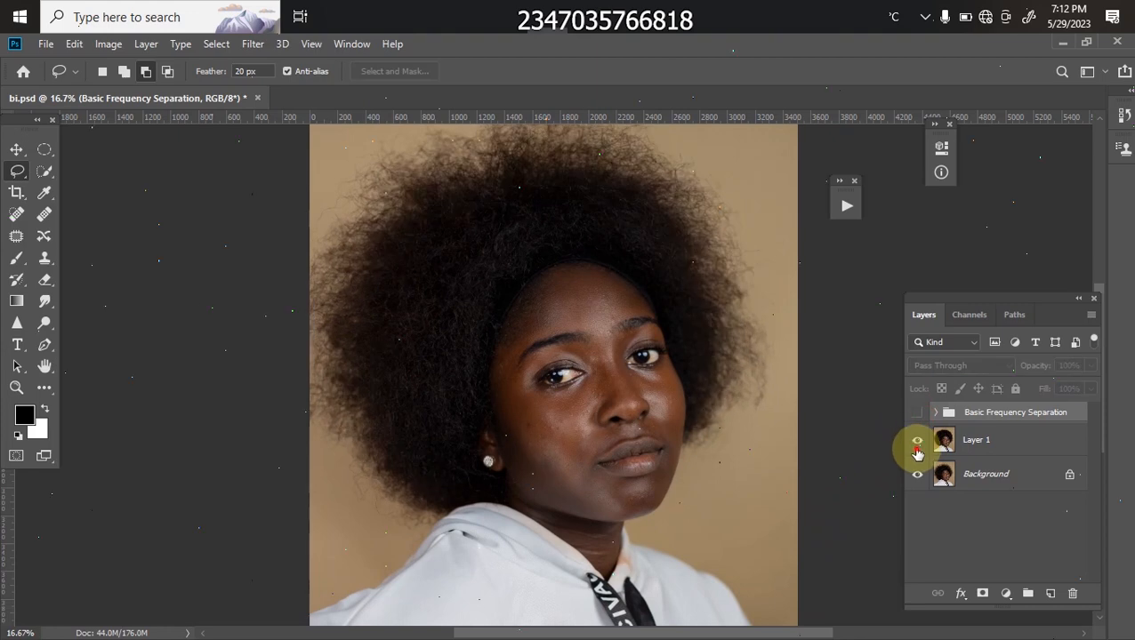
{"action": "left_click", "coordinate": [918, 413]}
{"action": "left_click", "coordinate": [916, 438]}
{"action": "key", "text": "ctrl+minus"}
{"action": "key", "text": "ctrl+plus"}
{"action": "key", "text": "ctrl+minus"}
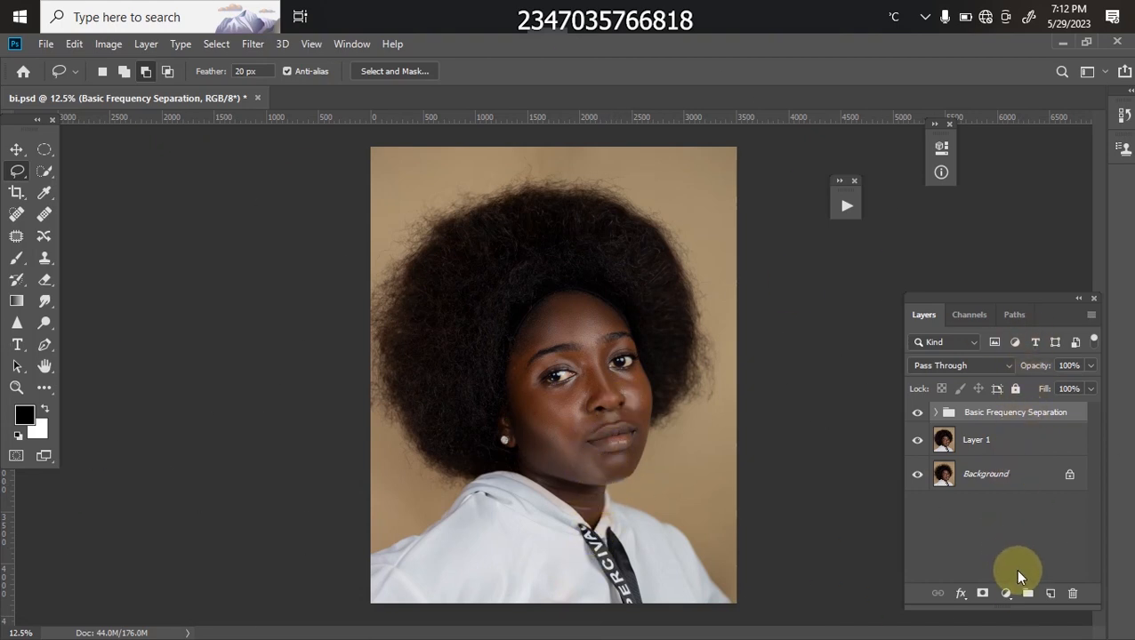
Step: Add a Curves adjustment layer above the group, pull the RGB curve down at input 95 to darken, and invert its mask to black
{"action": "left_click", "coordinate": [1005, 596]}
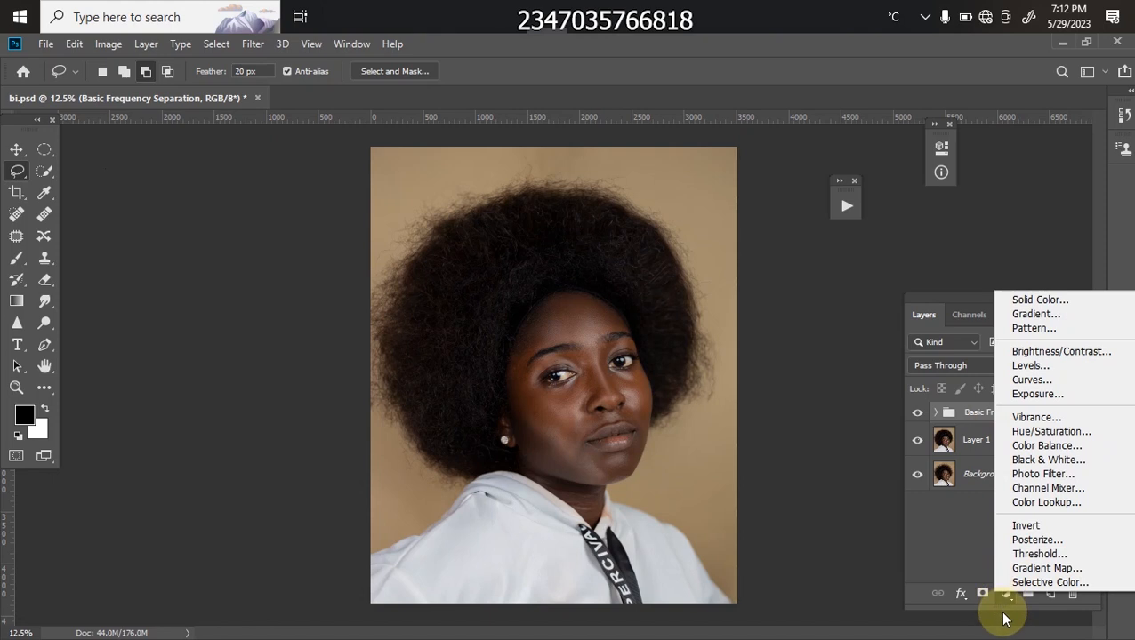
{"action": "left_click", "coordinate": [1032, 388]}
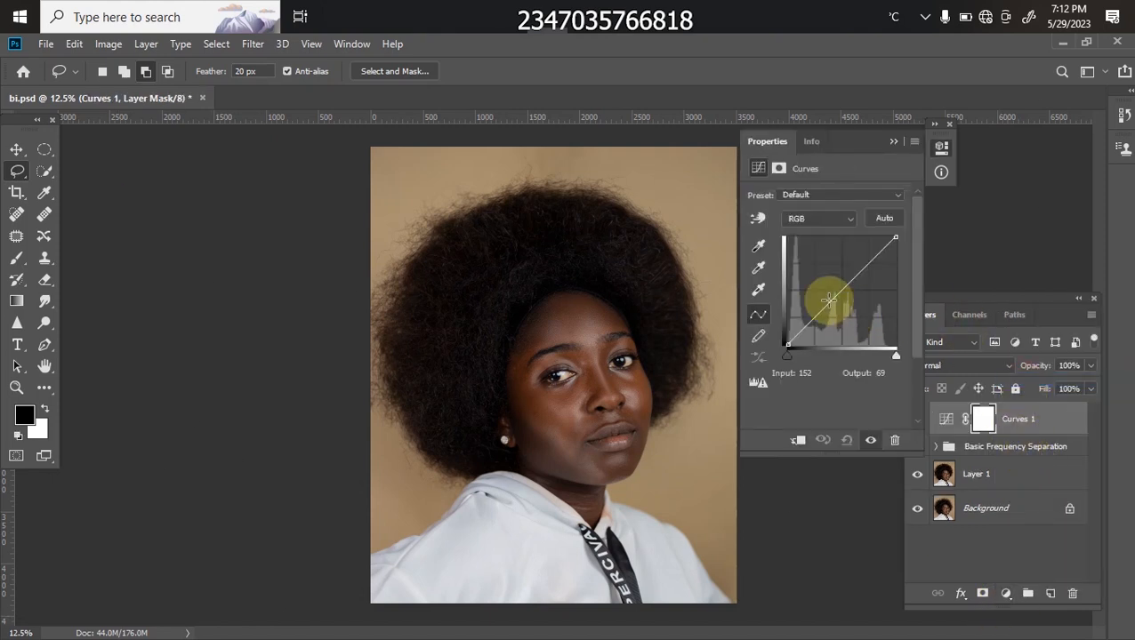
{"action": "left_click_drag", "start_coordinate": [820, 313], "coordinate": [823, 316]}
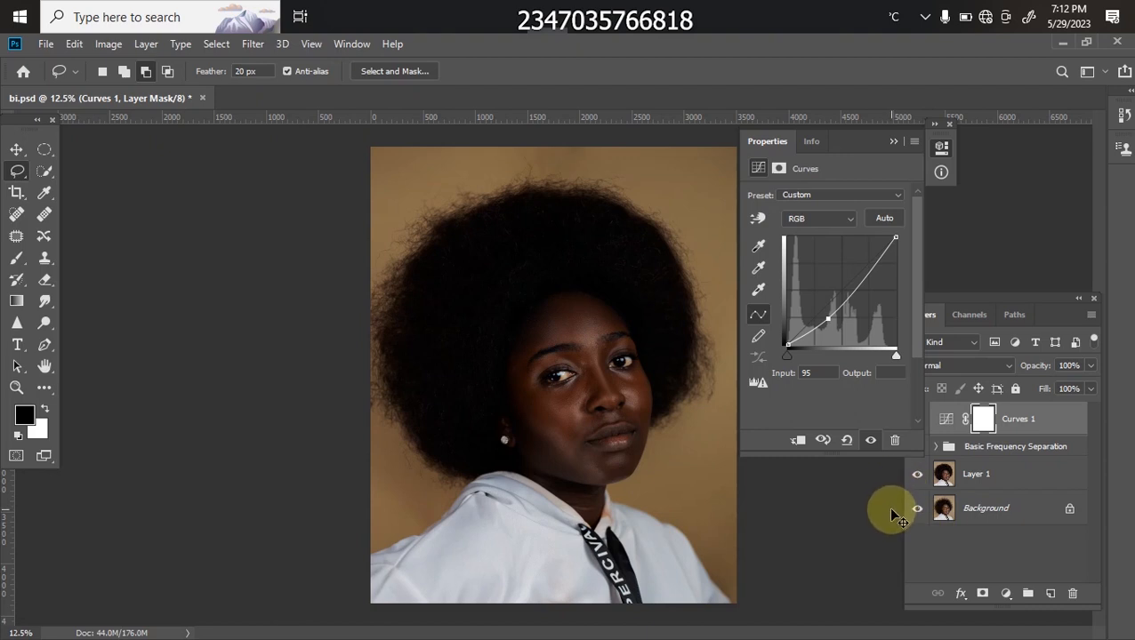
{"action": "key", "text": "ctrl+i"}
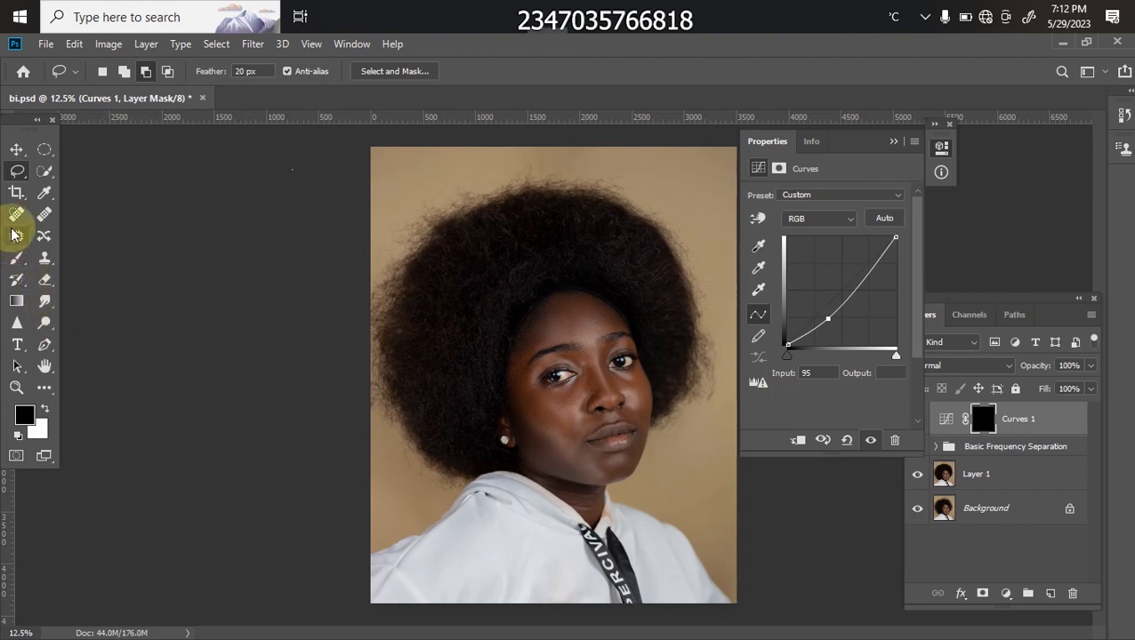
Step: Switch to the Brush tool with the Curves 1 mask active and lower the brush opacity to 23%
{"action": "left_click", "coordinate": [19, 263]}
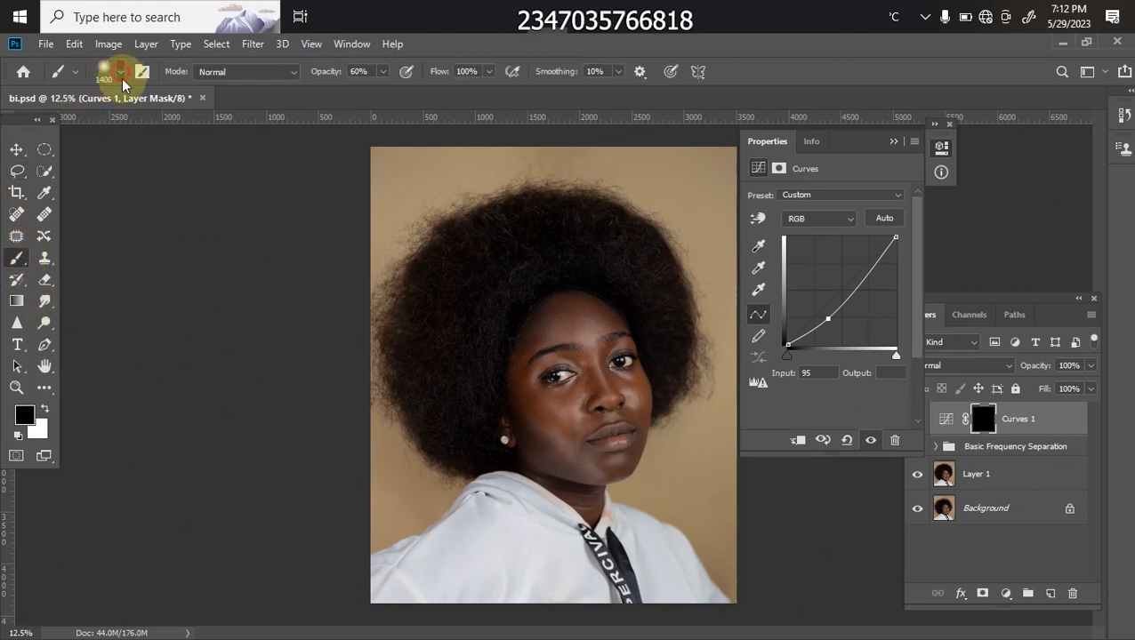
{"action": "left_click", "coordinate": [122, 75]}
{"action": "left_click", "coordinate": [263, 157]}
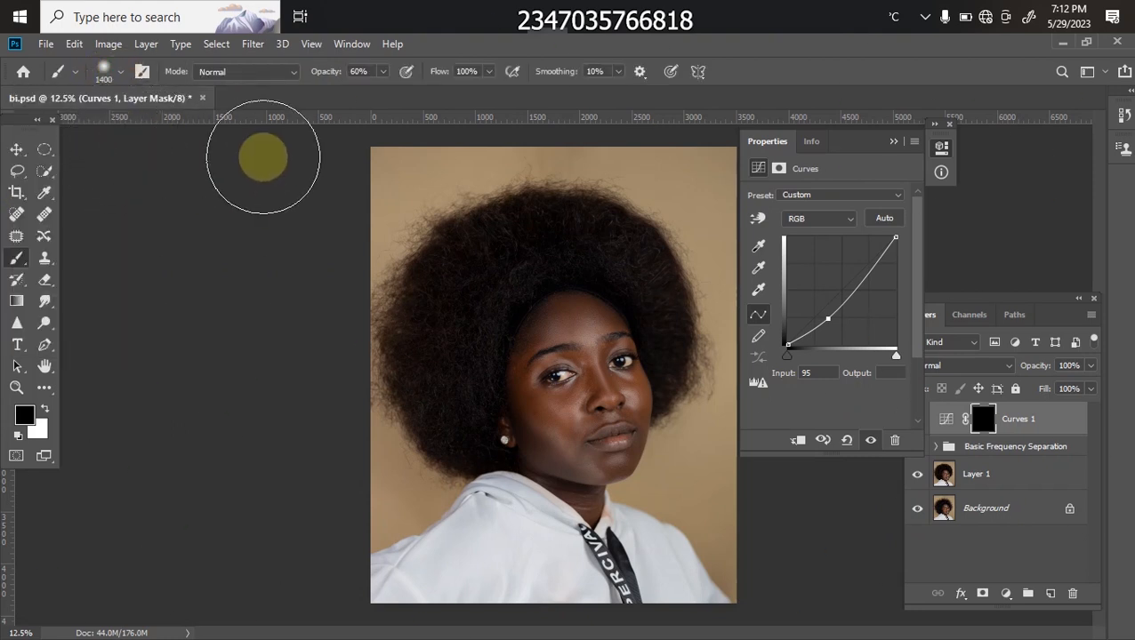
{"action": "left_click", "coordinate": [488, 71]}
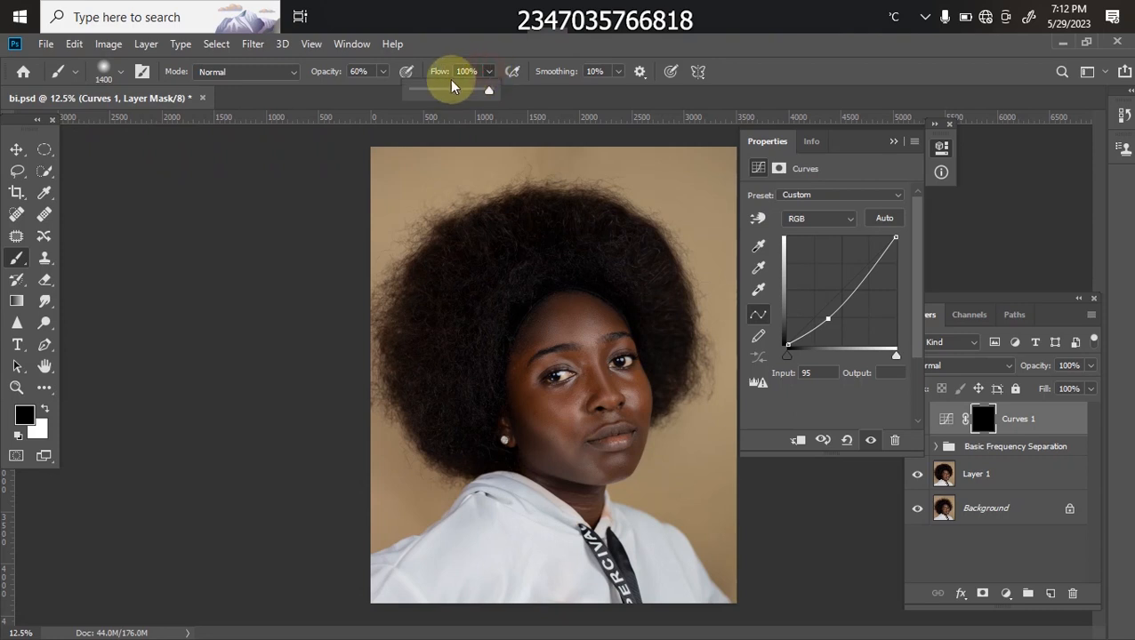
{"action": "left_click", "coordinate": [383, 72]}
{"action": "left_click", "coordinate": [364, 106]}
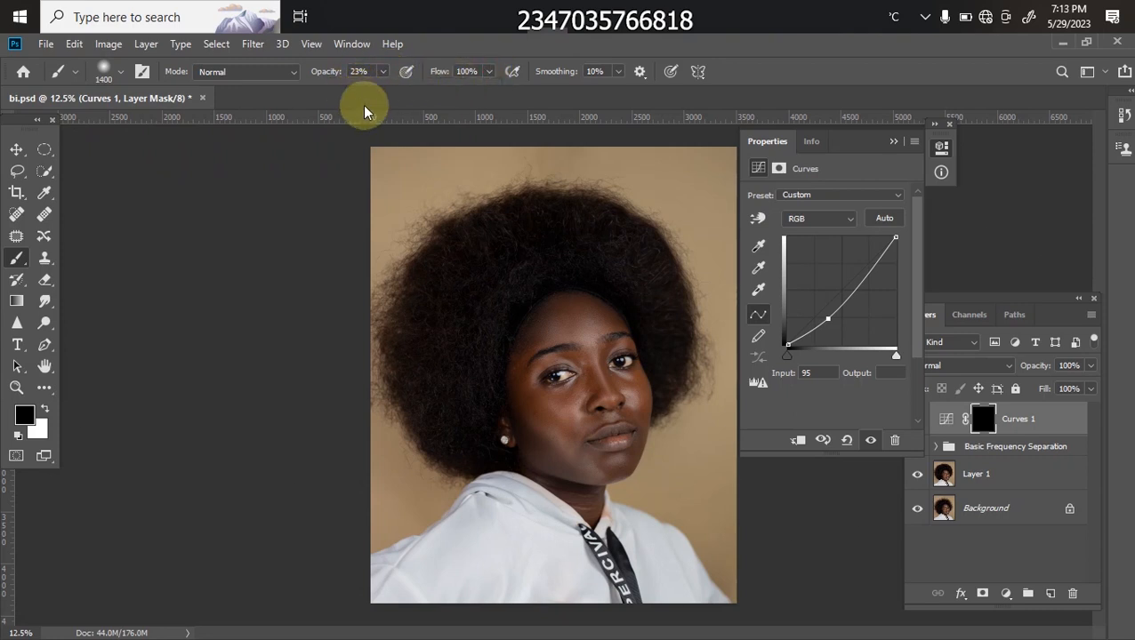
Step: Shrink the brush to about 250 px to fit the shading area on the near cheek
{"action": "key", "text": "["}
{"action": "key", "text": "["}
{"action": "key", "text": "["}
{"action": "key", "text": "["}
{"action": "key", "text": "["}
{"action": "key", "text": "bracketleft"}
{"action": "key", "text": "bracketleft"}
{"action": "key", "text": "bracketleft"}
{"action": "key", "text": "bracketleft"}
{"action": "key", "text": "bracketleft"}
{"action": "key", "text": "bracketleft"}
{"action": "key", "text": "bracketleft"}
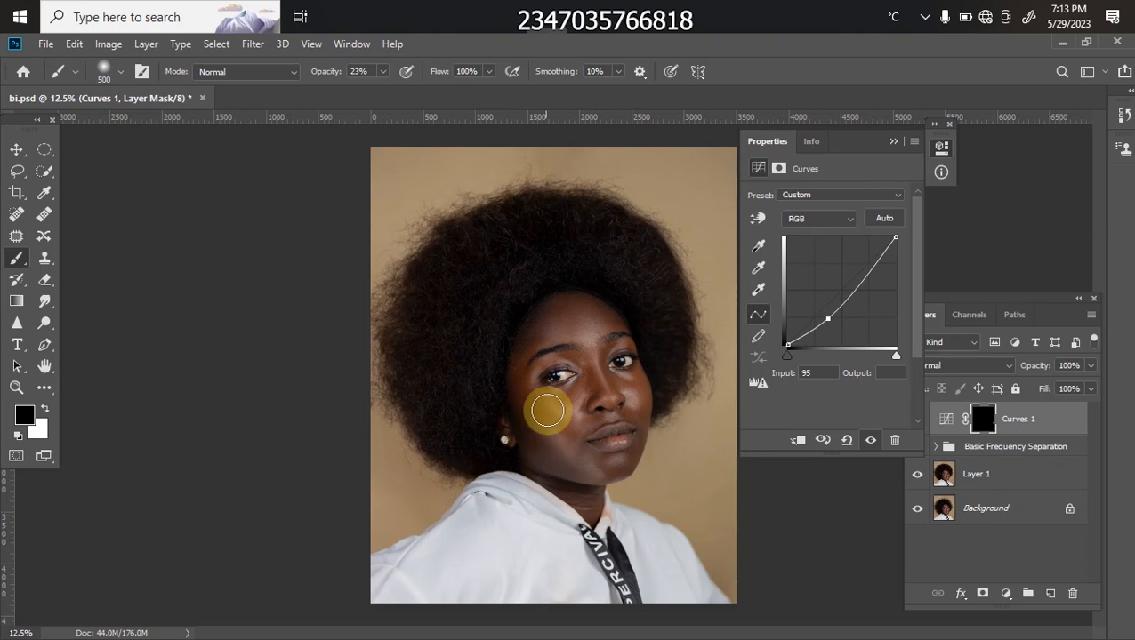
{"action": "key", "text": "ctrl+plus"}
{"action": "left_click_drag", "start_coordinate": [549, 456], "coordinate": [541, 322]}
{"action": "key", "text": "bracketright"}
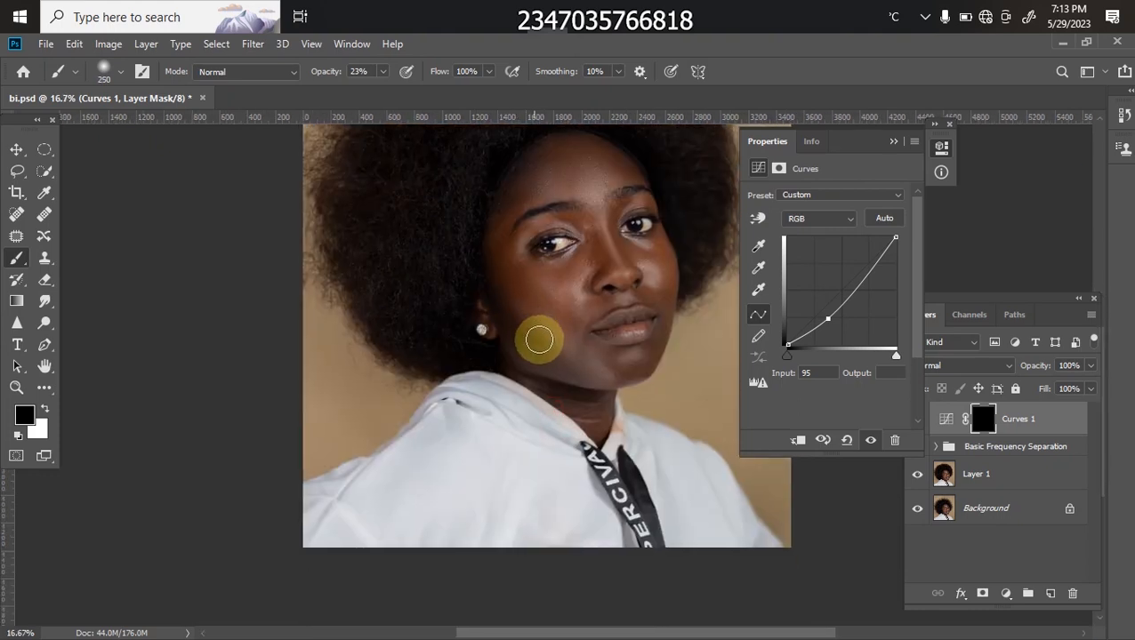
Step: Make white the foreground color and paint the Curves 1 mask from the near cheek's hollow toward the chin, using brush sizes of 200–300 px
{"action": "left_click", "coordinate": [45, 407]}
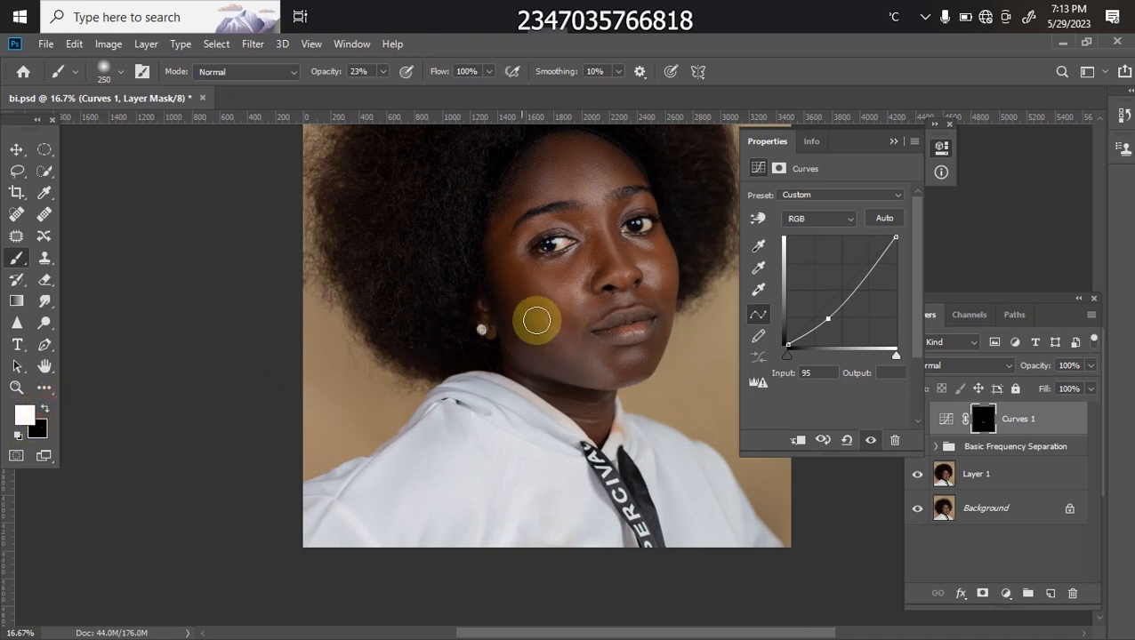
{"action": "left_click_drag", "start_coordinate": [554, 337], "coordinate": [574, 359]}
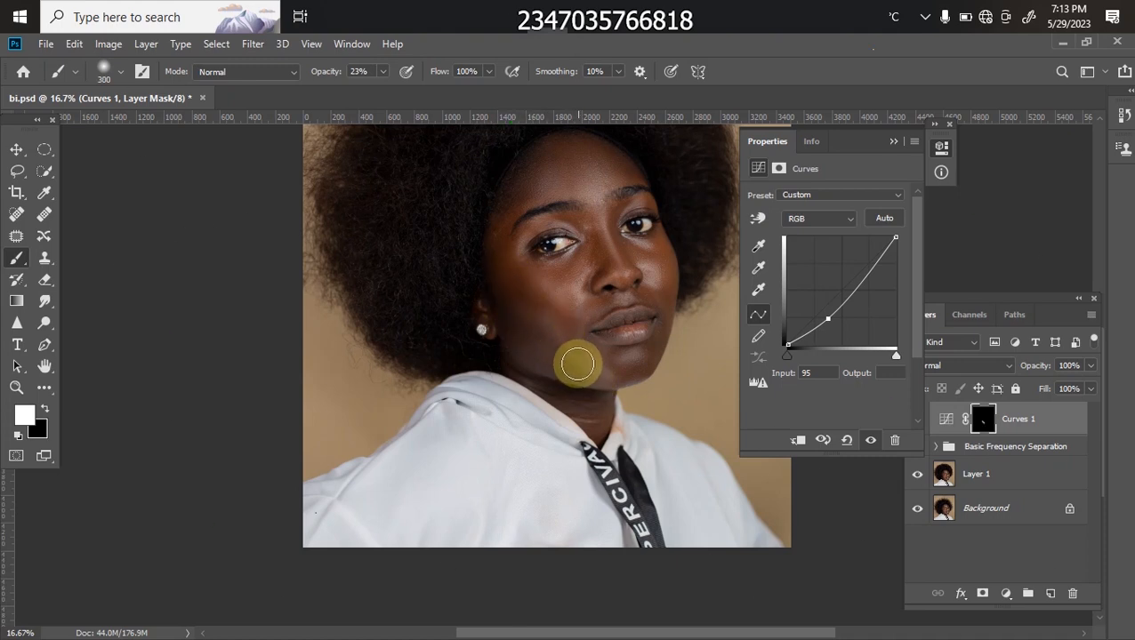
{"action": "mouse_move", "coordinate": [575, 358]}
{"action": "left_mouse_down"}
{"action": "mouse_move", "coordinate": [529, 287]}
{"action": "mouse_move", "coordinate": [604, 373]}
{"action": "left_mouse_up"}
{"action": "key", "text": "["}
{"action": "mouse_move", "coordinate": [568, 337]}
{"action": "left_mouse_down"}
{"action": "mouse_move", "coordinate": [605, 381]}
{"action": "mouse_move", "coordinate": [533, 301]}
{"action": "left_mouse_up"}
{"action": "mouse_move", "coordinate": [567, 346]}
{"action": "left_mouse_down"}
{"action": "mouse_move", "coordinate": [507, 299]}
{"action": "mouse_move", "coordinate": [513, 326]}
{"action": "left_mouse_up"}
{"action": "key", "text": "ctrl+minus"}
{"action": "key", "text": "ctrl+minus"}
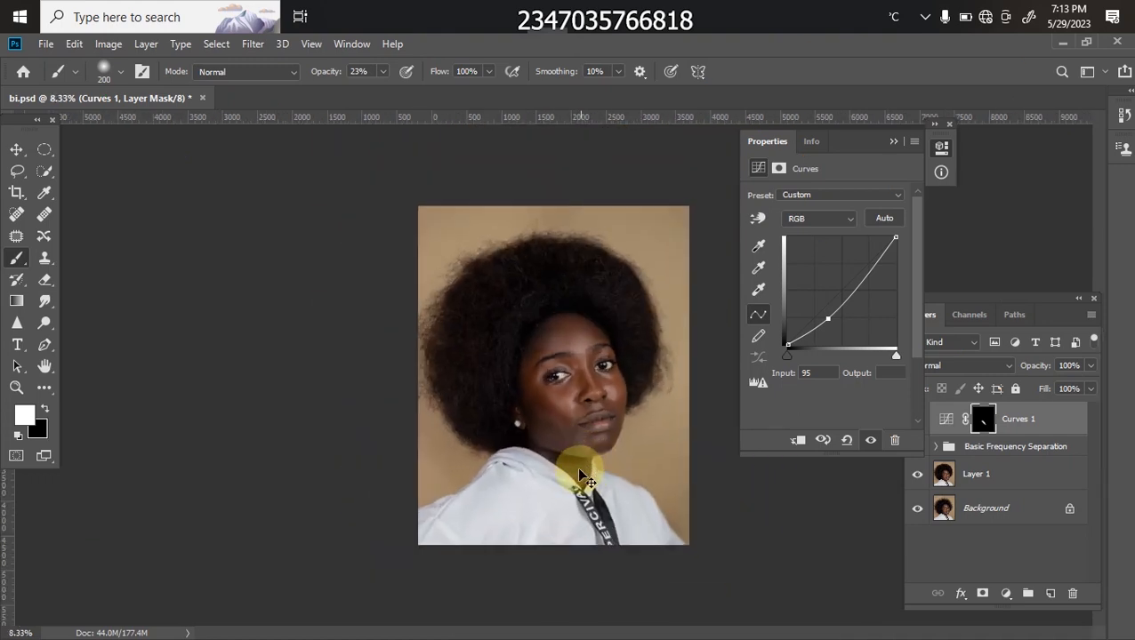
{"action": "key", "text": "ctrl+plus"}
{"action": "key", "text": "ctrl+plus"}
{"action": "left_click_drag", "start_coordinate": [587, 451], "coordinate": [549, 341]}
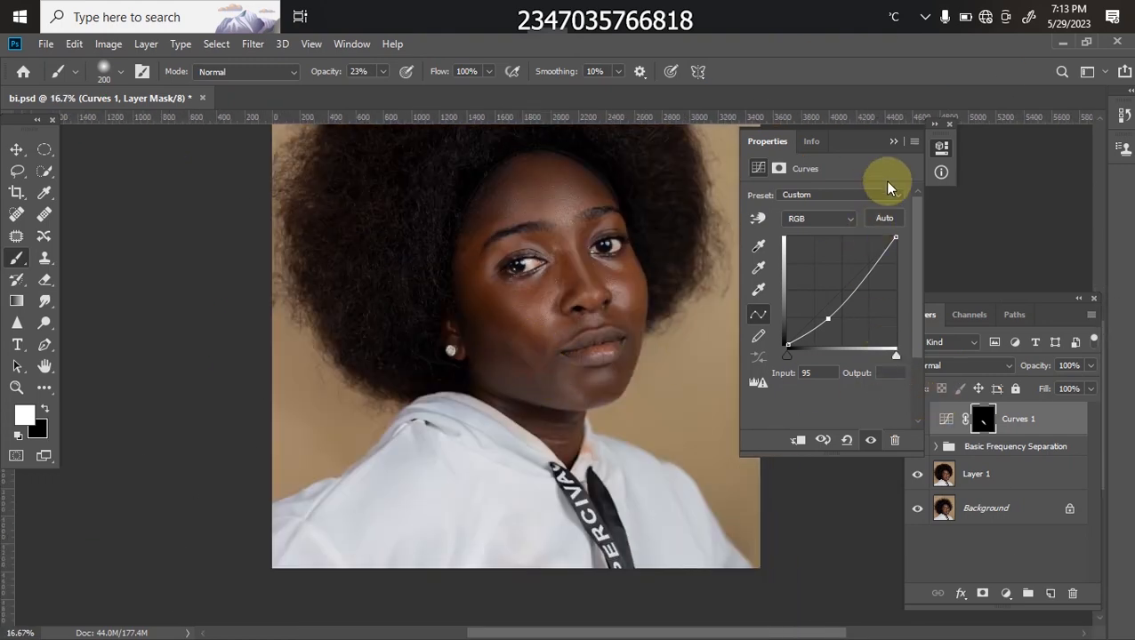
Step: Touch up the Curves 1 mask beside the chin and set the mask's feather to 17 px
{"action": "left_click", "coordinate": [957, 417]}
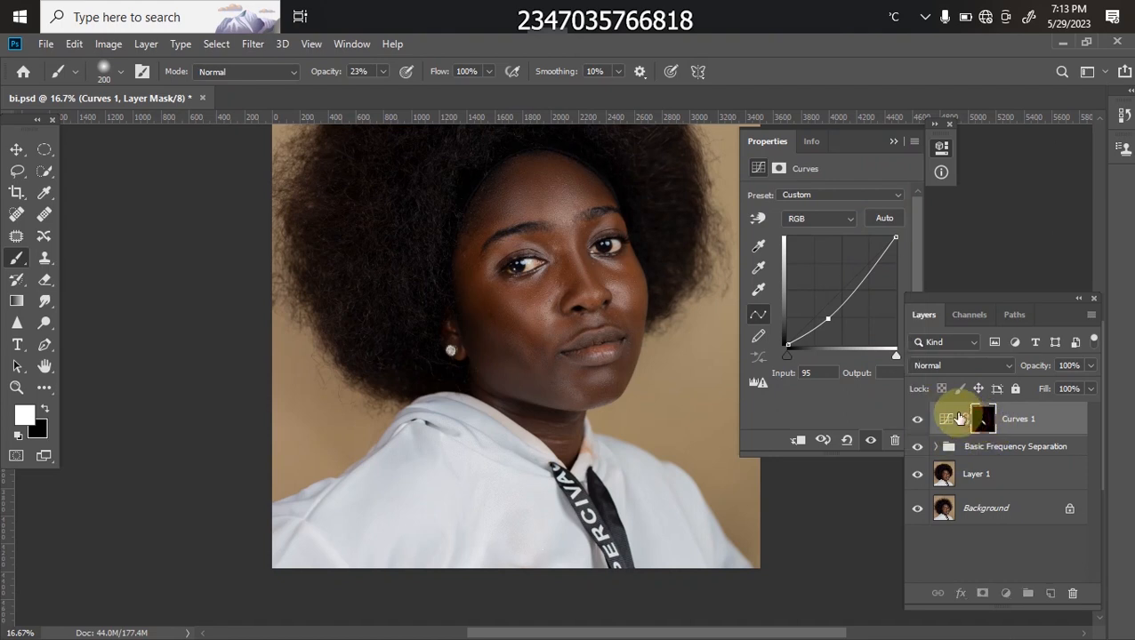
{"action": "left_click", "coordinate": [981, 418]}
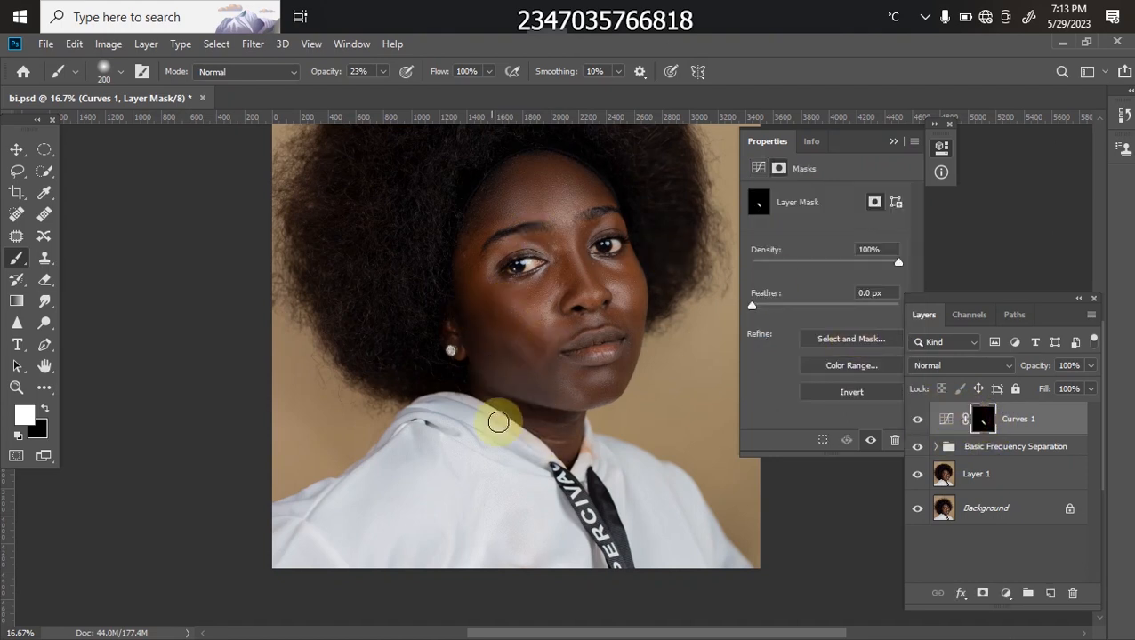
{"action": "left_click_drag", "start_coordinate": [564, 385], "coordinate": [569, 389]}
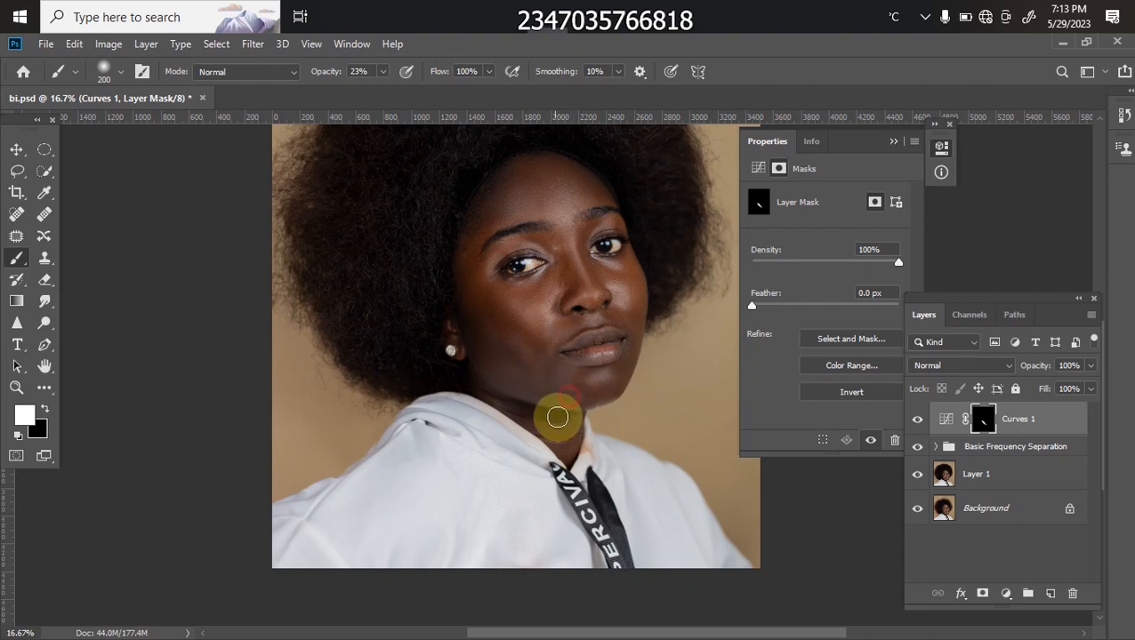
{"action": "left_click_drag", "start_coordinate": [761, 307], "coordinate": [818, 319]}
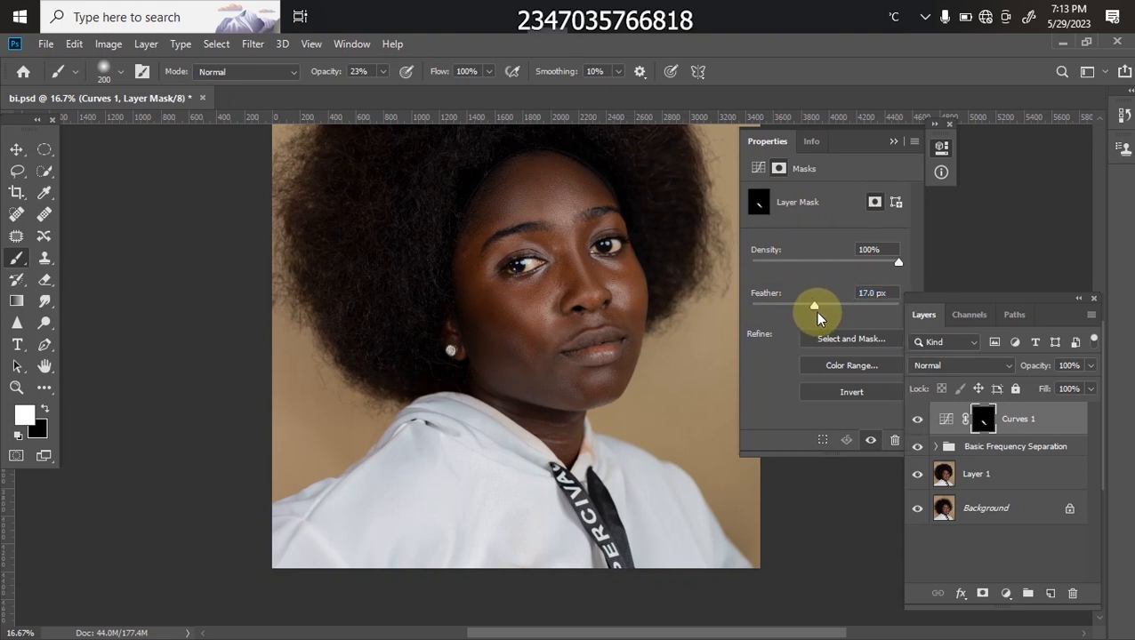
{"action": "key", "text": "Return"}
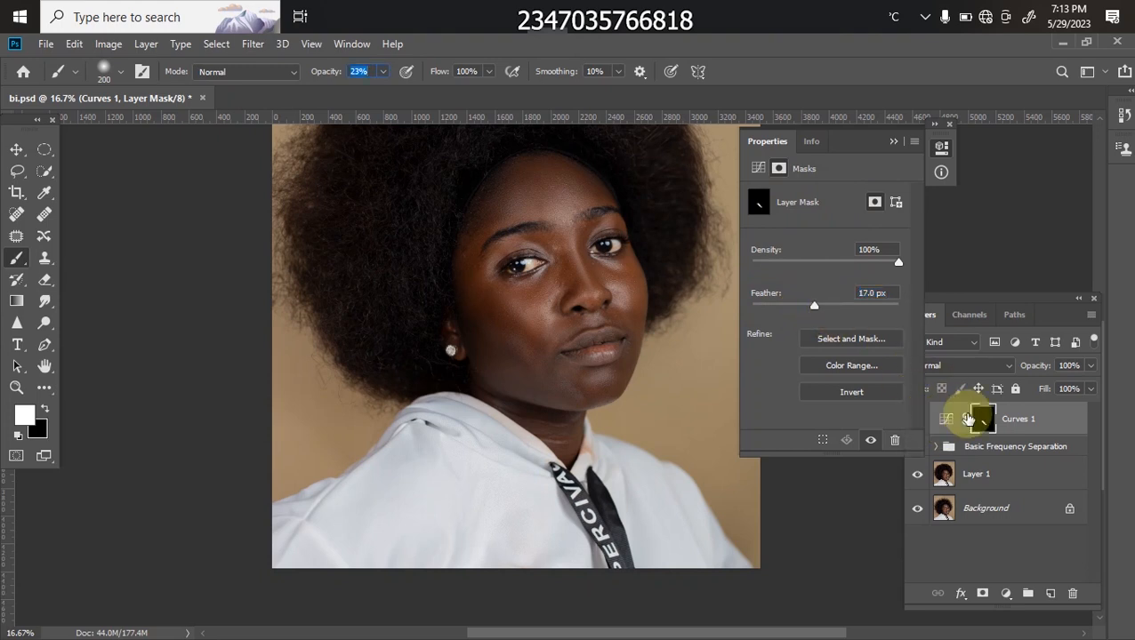
Step: Collapse the mask properties and compare the portrait with Curves 1 hidden and shown
{"action": "left_click_drag", "start_coordinate": [886, 150], "coordinate": [891, 257]}
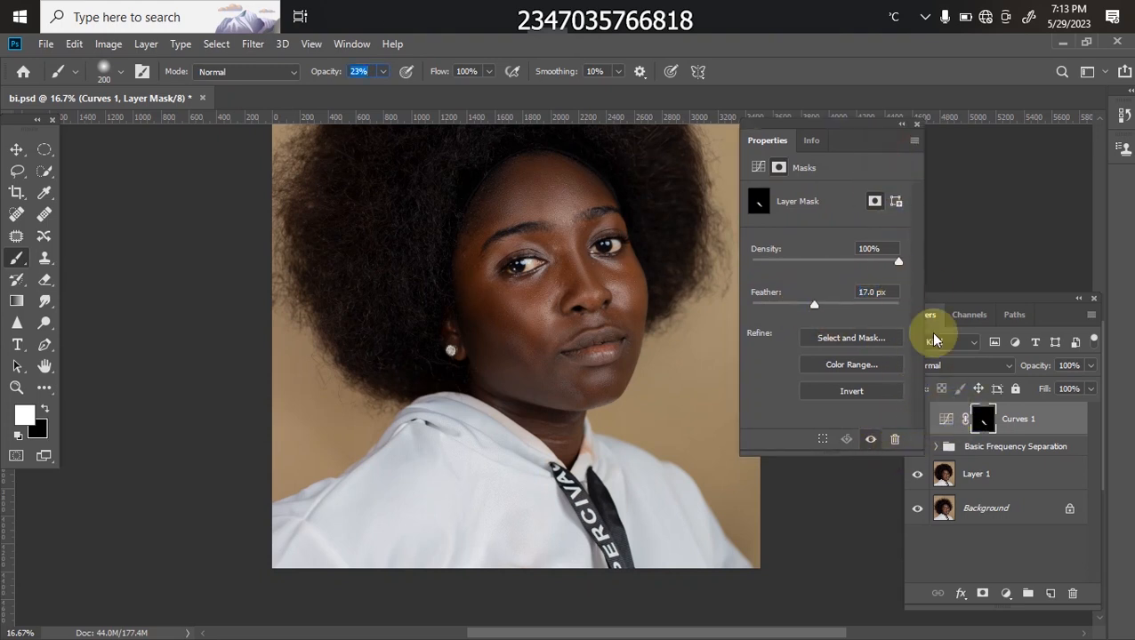
{"action": "left_click_drag", "start_coordinate": [876, 147], "coordinate": [897, 134]}
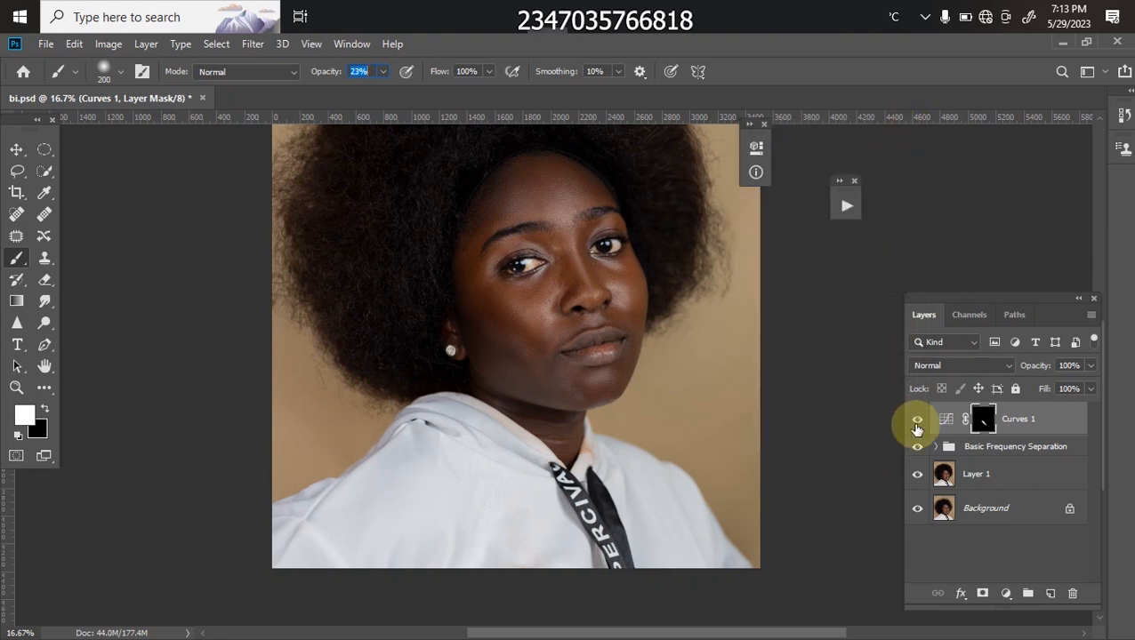
{"action": "left_click", "coordinate": [915, 421]}
{"action": "left_click", "coordinate": [915, 420]}
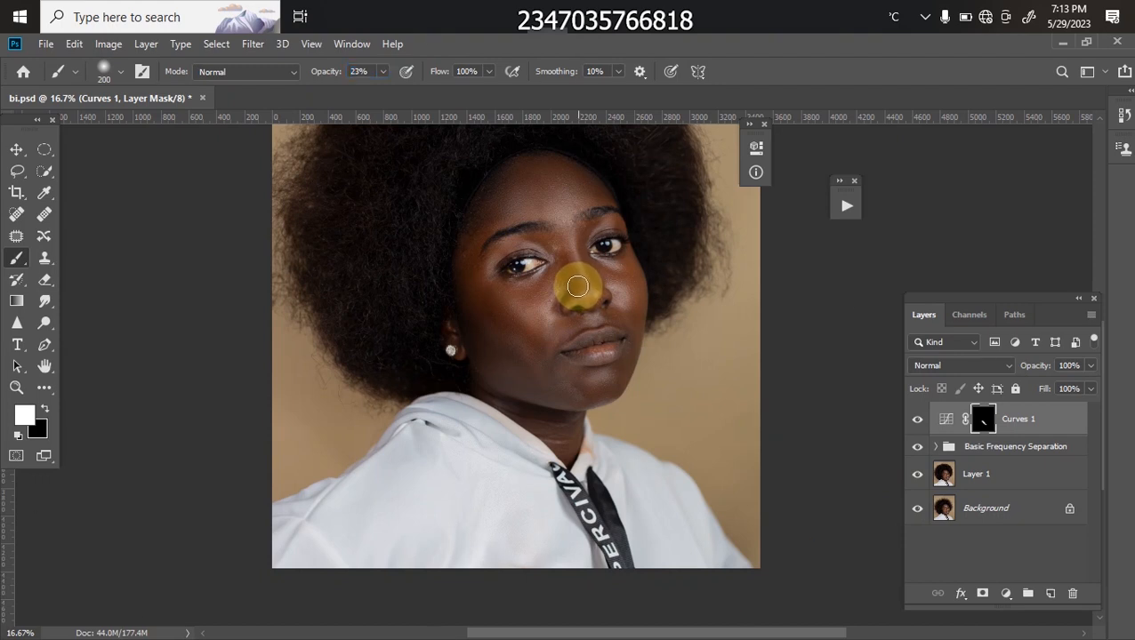
Step: Lower the brush opacity to 12% and its size to 90 px, and paint shading on the mask along the nose
{"action": "key", "text": "bracketleft"}
{"action": "key", "text": "bracketleft"}
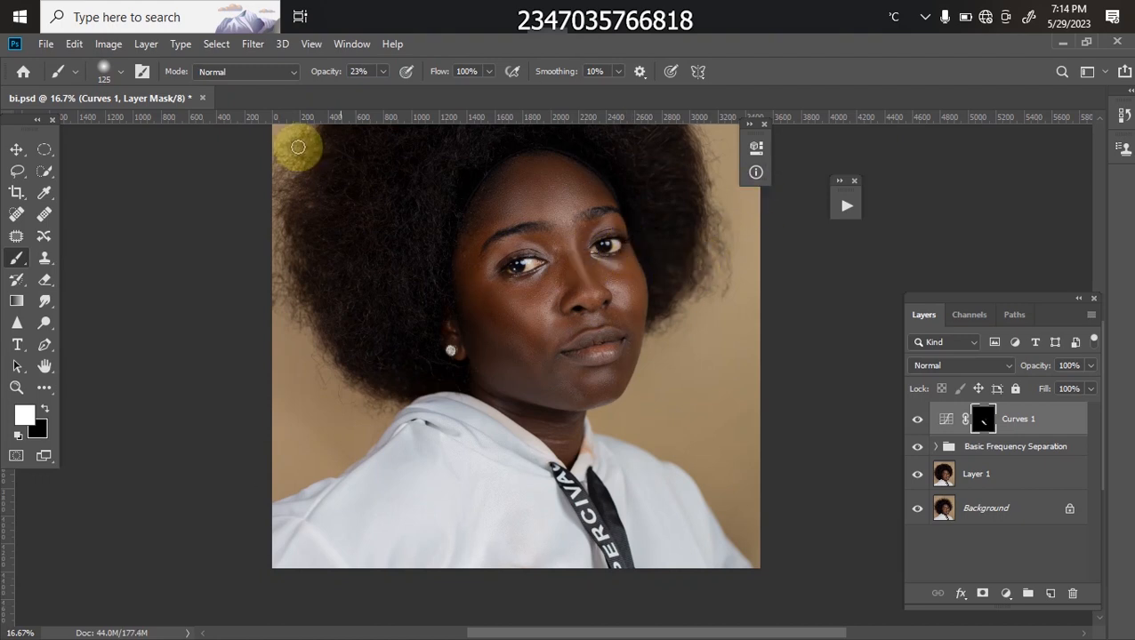
{"action": "left_click_drag", "start_coordinate": [381, 78], "coordinate": [377, 92]}
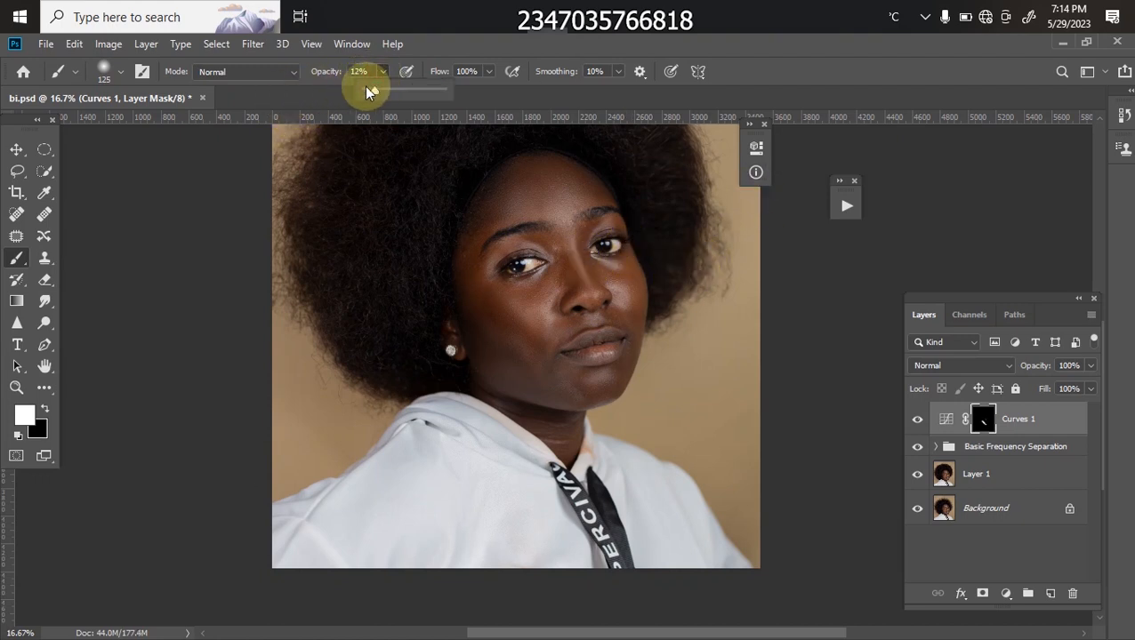
{"action": "left_click", "coordinate": [385, 136]}
{"action": "key", "text": "["}
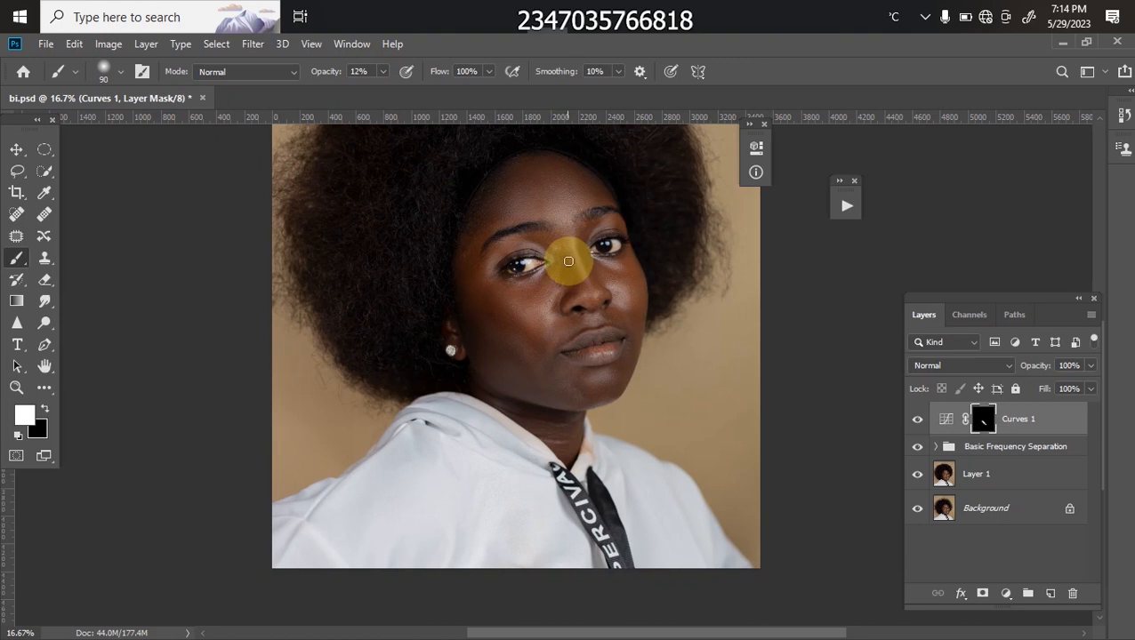
{"action": "mouse_move", "coordinate": [565, 251]}
{"action": "left_mouse_down"}
{"action": "mouse_move", "coordinate": [579, 282]}
{"action": "mouse_move", "coordinate": [580, 263]}
{"action": "mouse_move", "coordinate": [599, 280]}
{"action": "left_mouse_up"}
Step: Enlarge the brush in stages from 150 to 300 px and paint the mask over the far cheek and the forehead
{"action": "key", "text": "bracketright"}
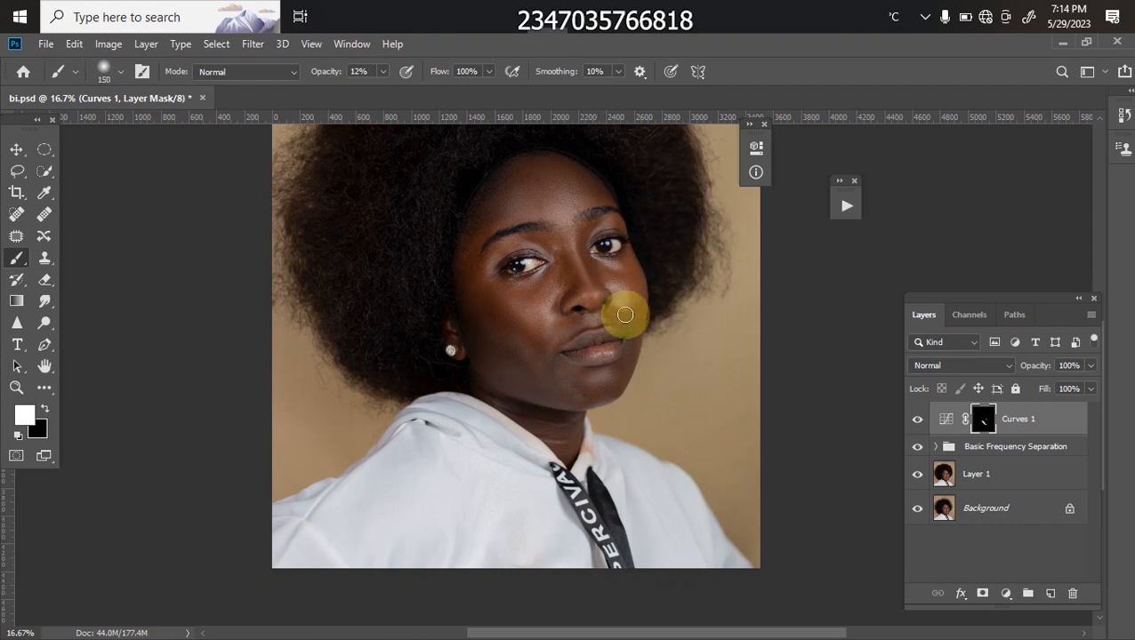
{"action": "key", "text": "bracketright"}
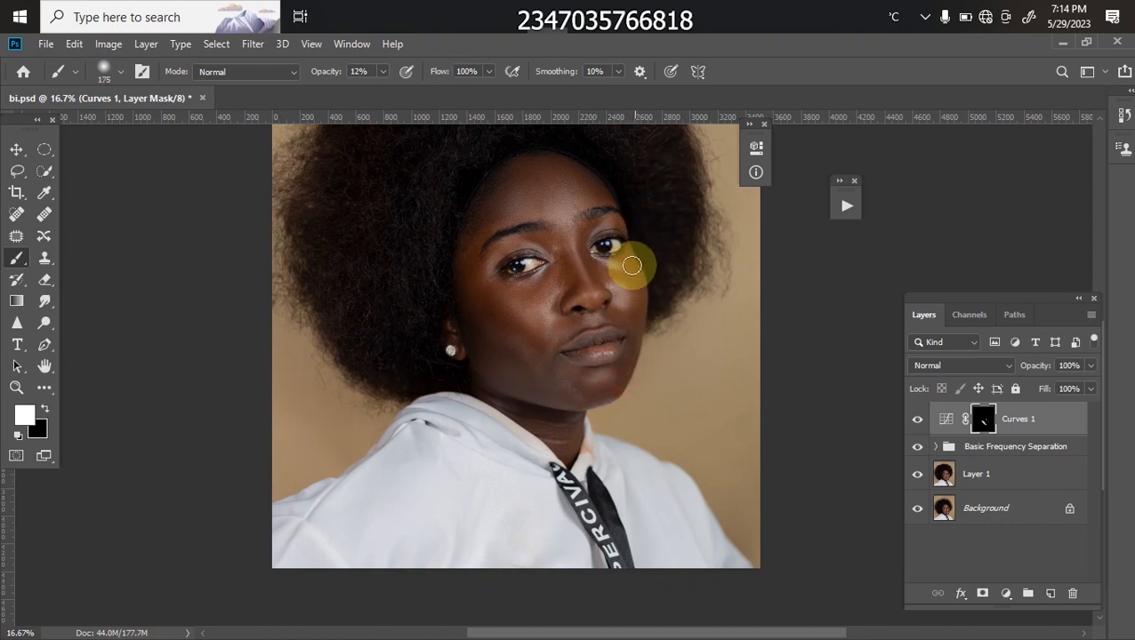
{"action": "key", "text": "bracketright"}
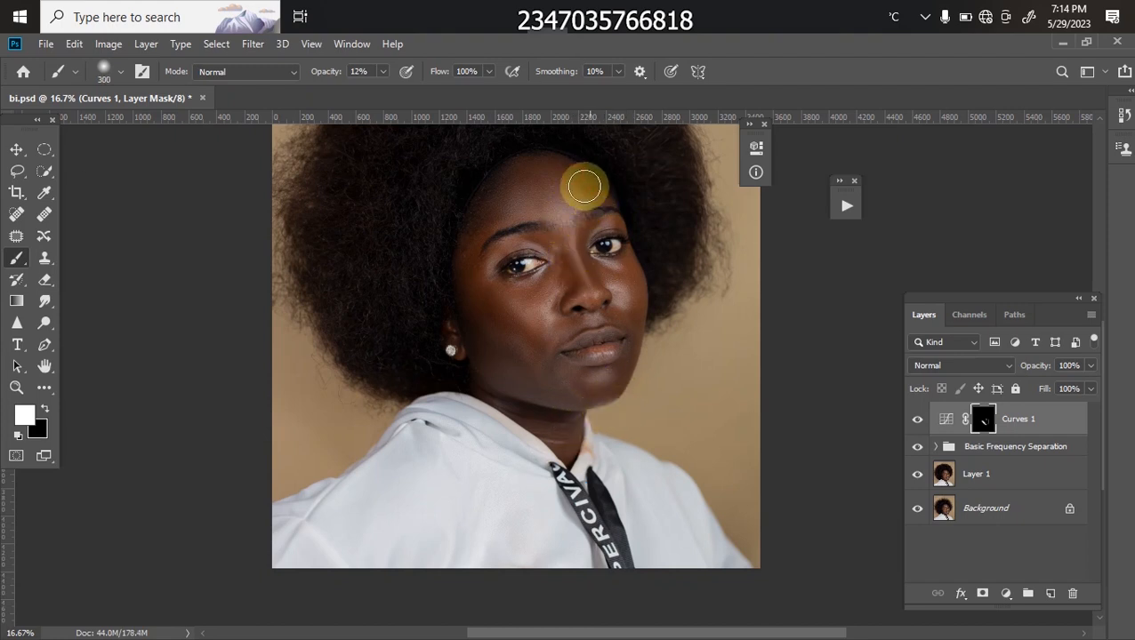
Step: Compare the whole portrait with the Curves 1 layer hidden and shown
{"action": "key", "text": "ctrl+minus"}
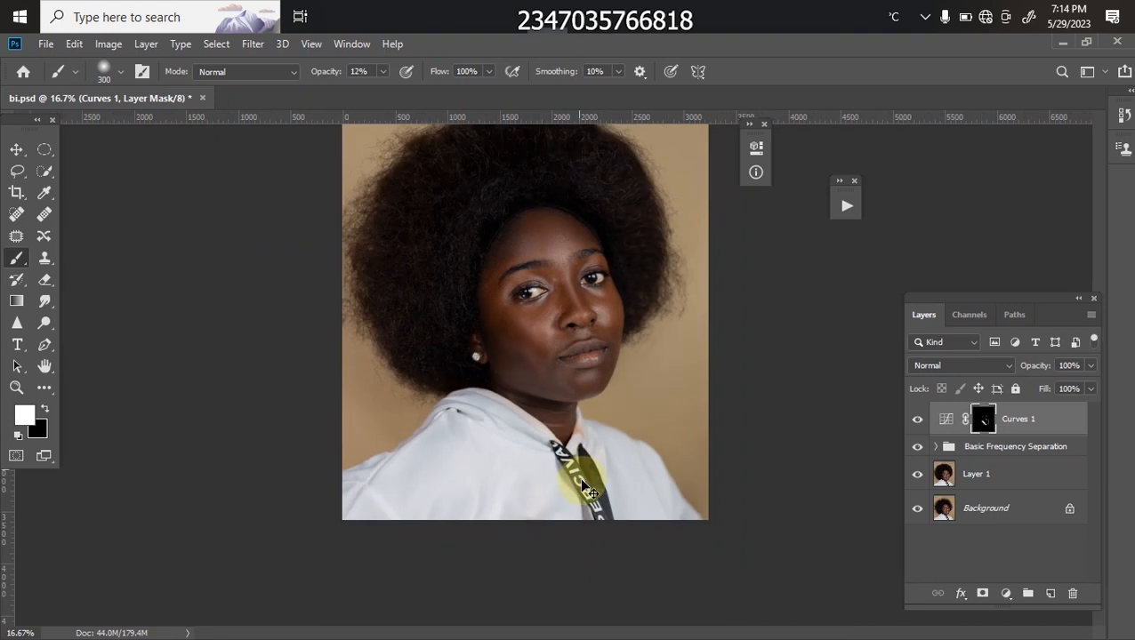
{"action": "key", "text": "ctrl+minus"}
{"action": "key", "text": "ctrl+minus"}
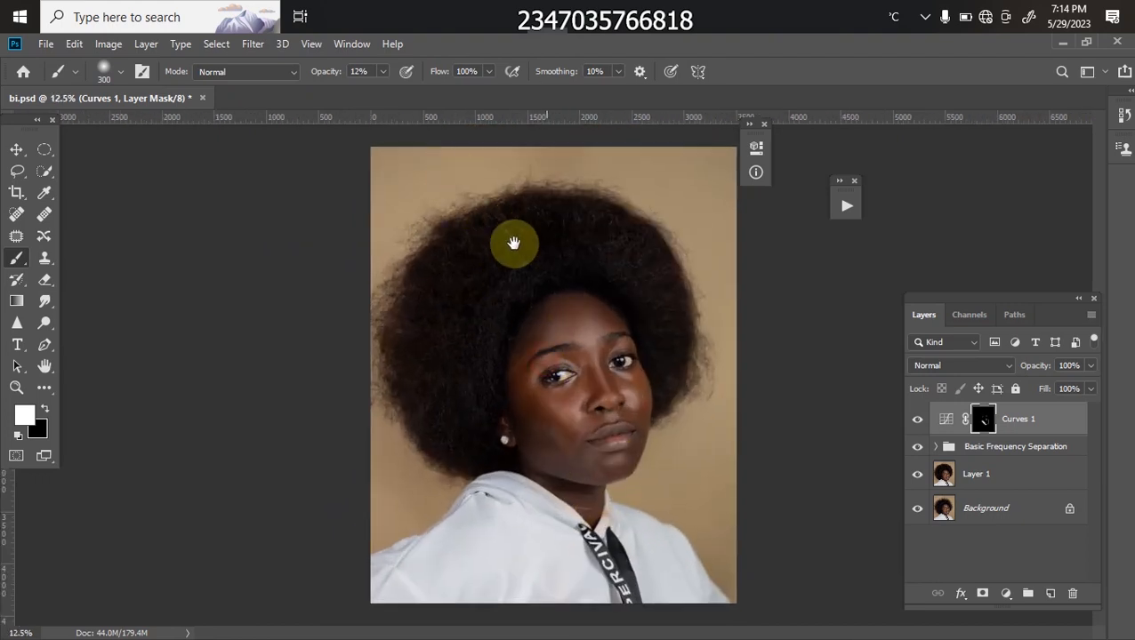
{"action": "left_click", "coordinate": [917, 418]}
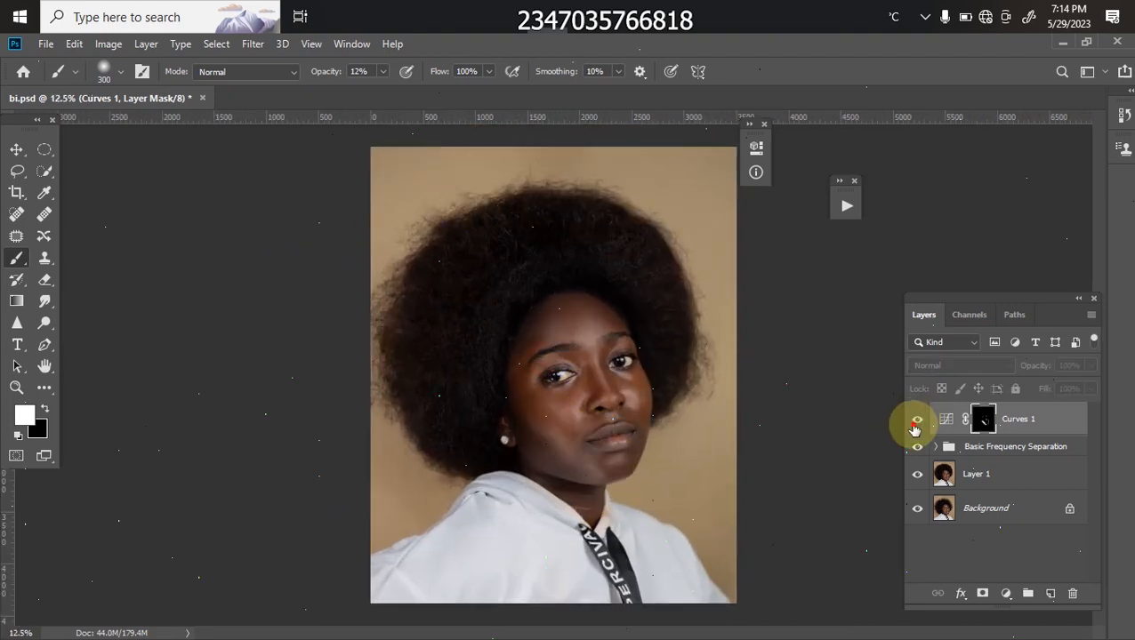
{"action": "left_click", "coordinate": [916, 420]}
{"action": "key", "text": "ctrl+minus"}
{"action": "key", "text": "ctrl+minus"}
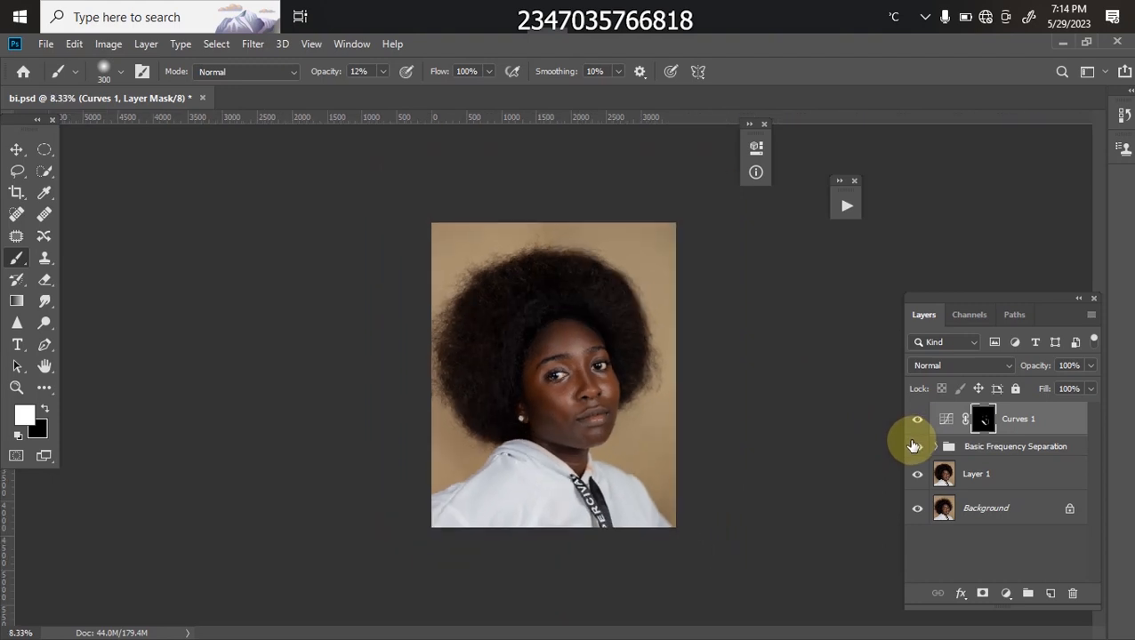
{"action": "key", "text": "ctrl+plus"}
{"action": "key", "text": "ctrl+plus"}
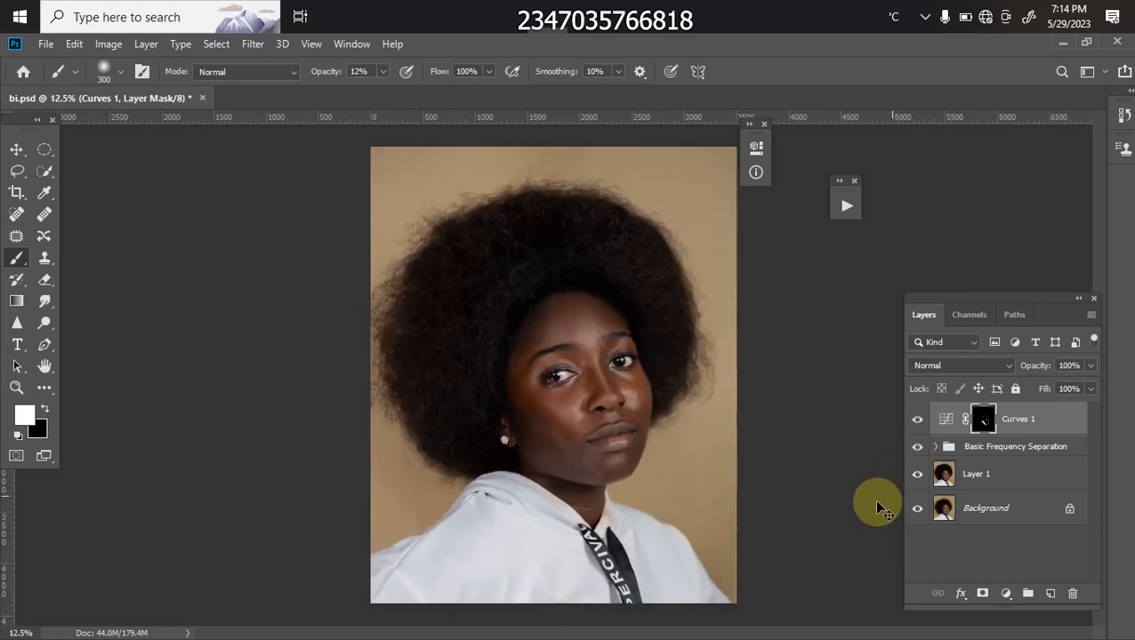
{"action": "left_click_drag", "start_coordinate": [563, 519], "coordinate": [560, 583]}
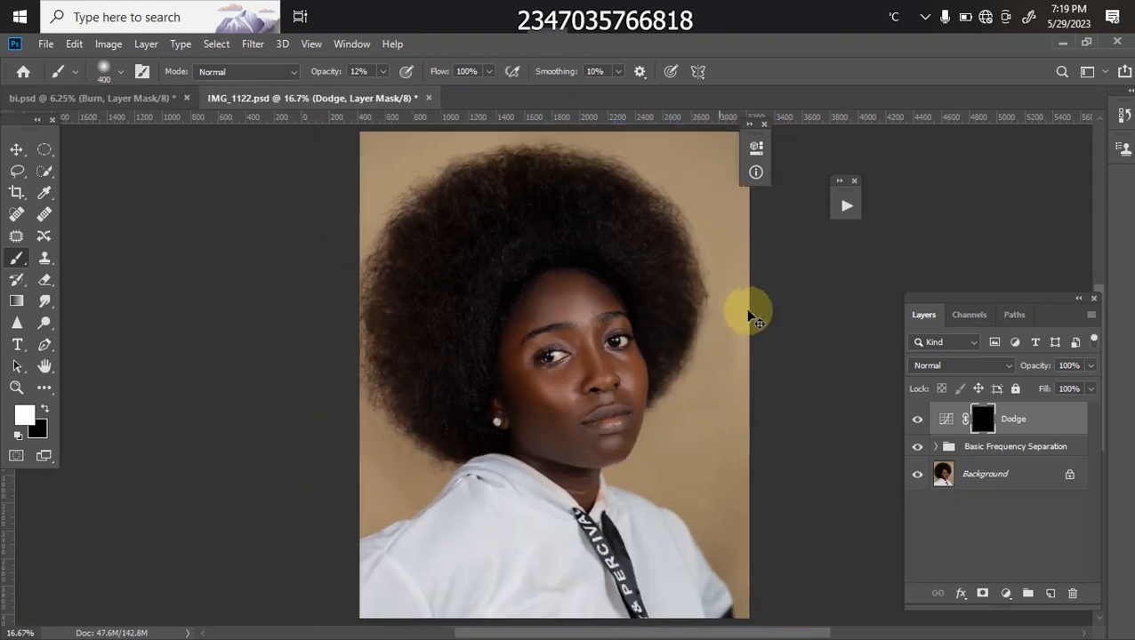
Step: Draw a large elliptical selection in IMG_1122.psd, center it on the face, and invert it to select the surroundings
{"action": "key", "text": "ctrl+minus"}
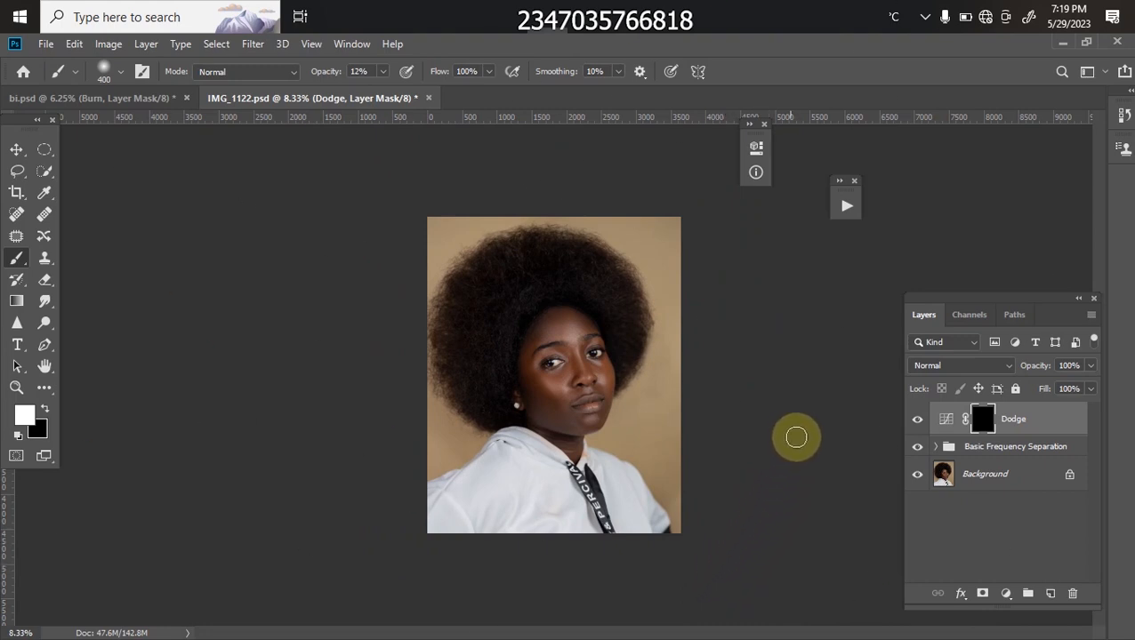
{"action": "left_click", "coordinate": [44, 151]}
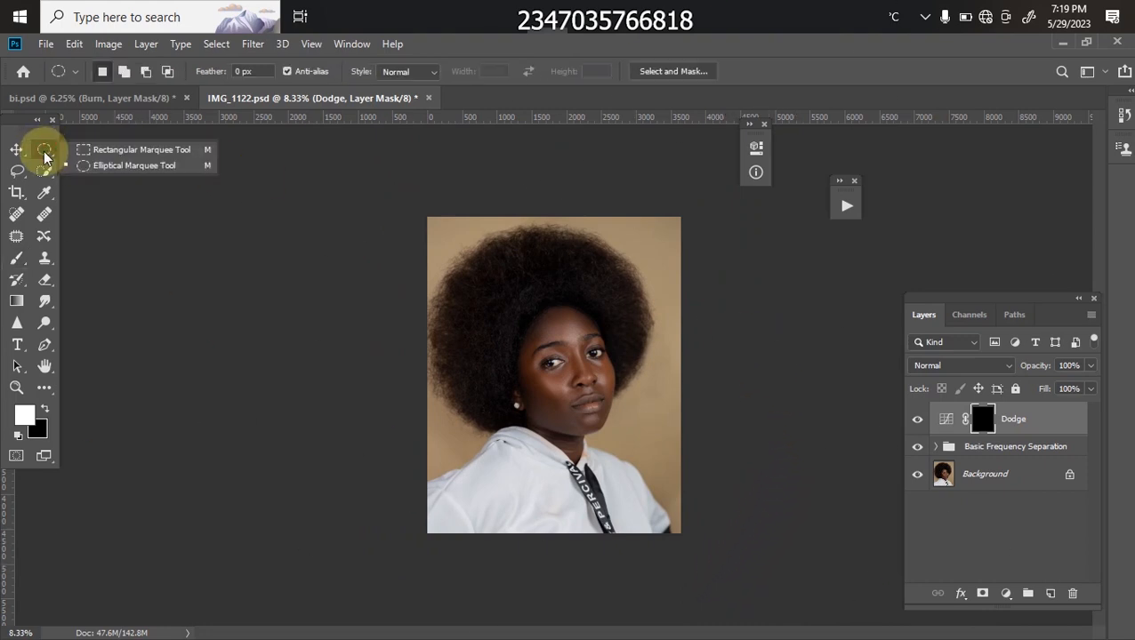
{"action": "left_click", "coordinate": [72, 168]}
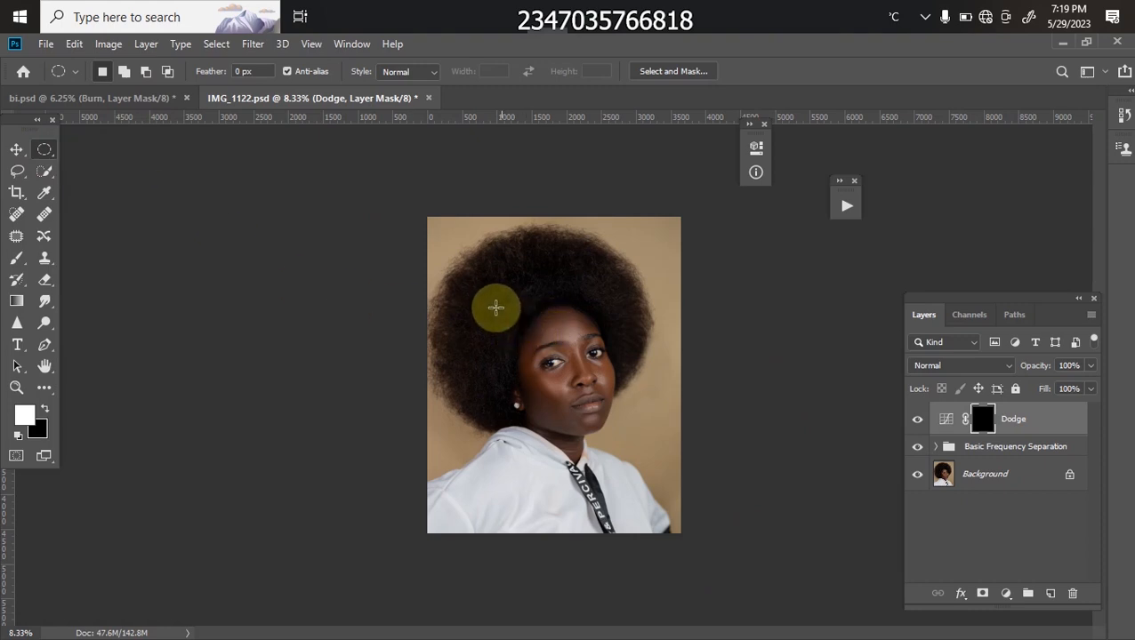
{"action": "left_click_drag", "start_coordinate": [486, 281], "coordinate": [705, 546]}
{"action": "left_click_drag", "start_coordinate": [613, 424], "coordinate": [576, 392]}
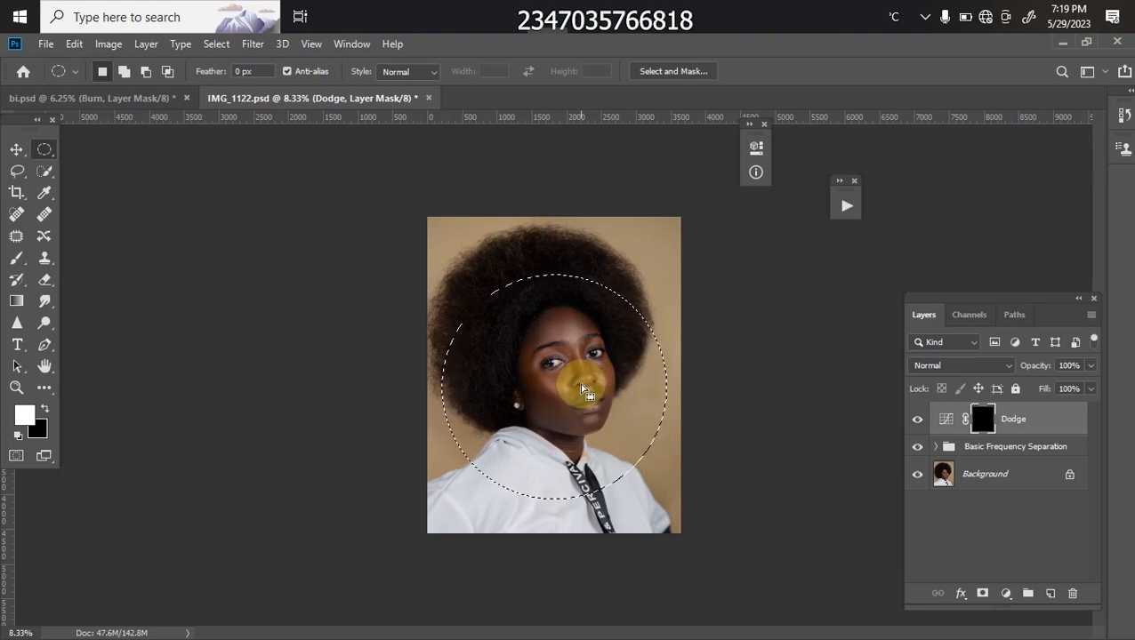
{"action": "key", "text": "ctrl+shift+i"}
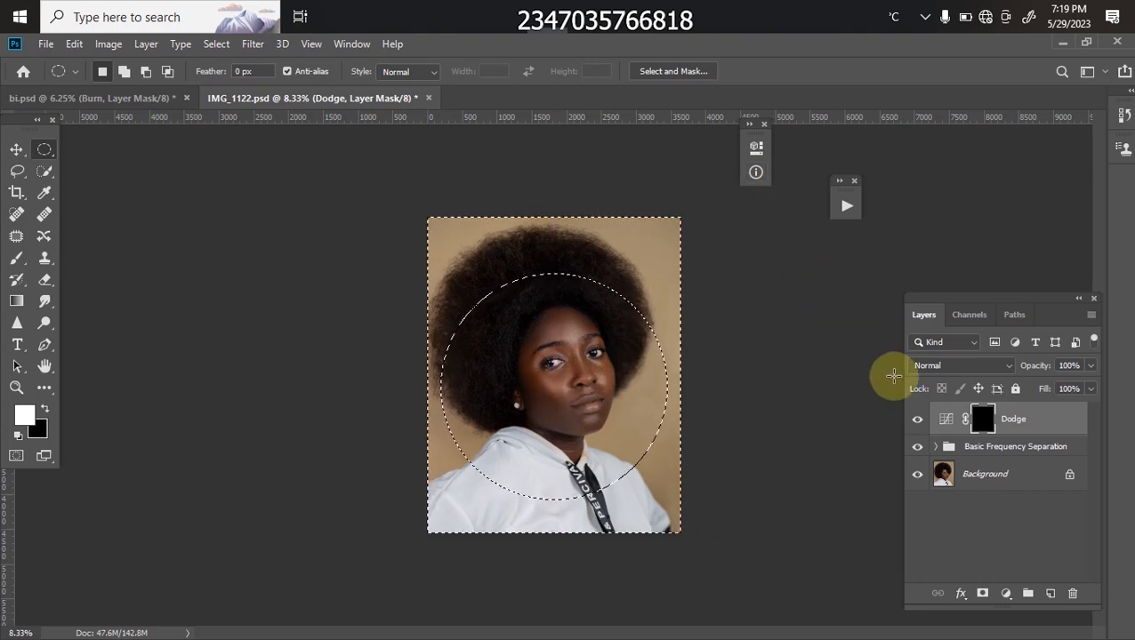
Step: Add a black Solid Color fill layer limited to the selected area outside the ellipse
{"action": "left_click", "coordinate": [1005, 593]}
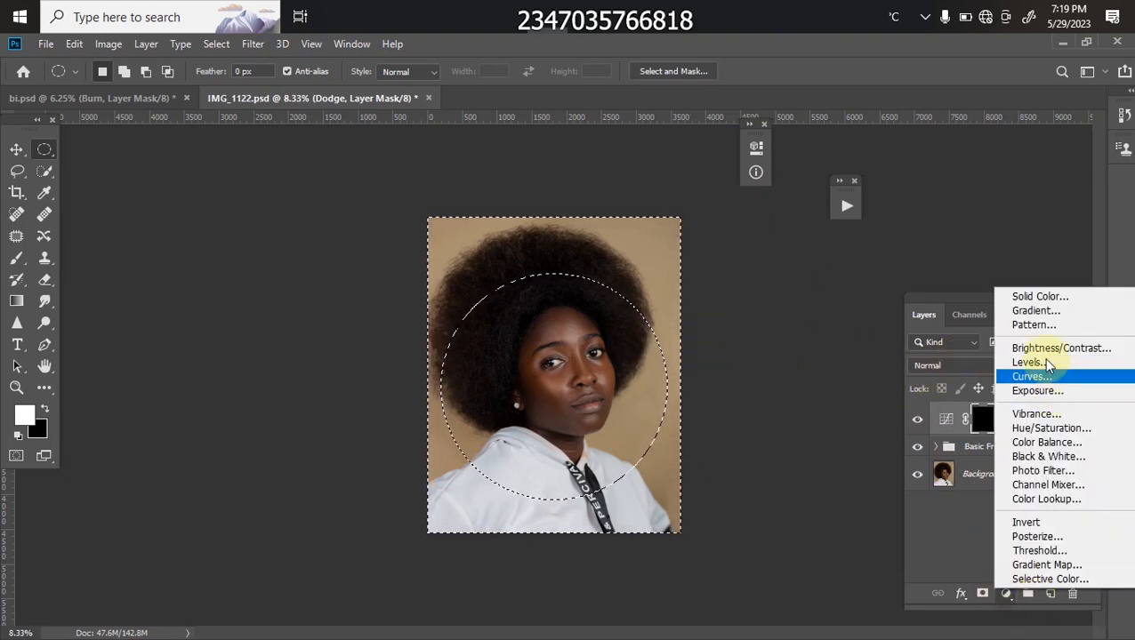
{"action": "left_click", "coordinate": [1022, 298]}
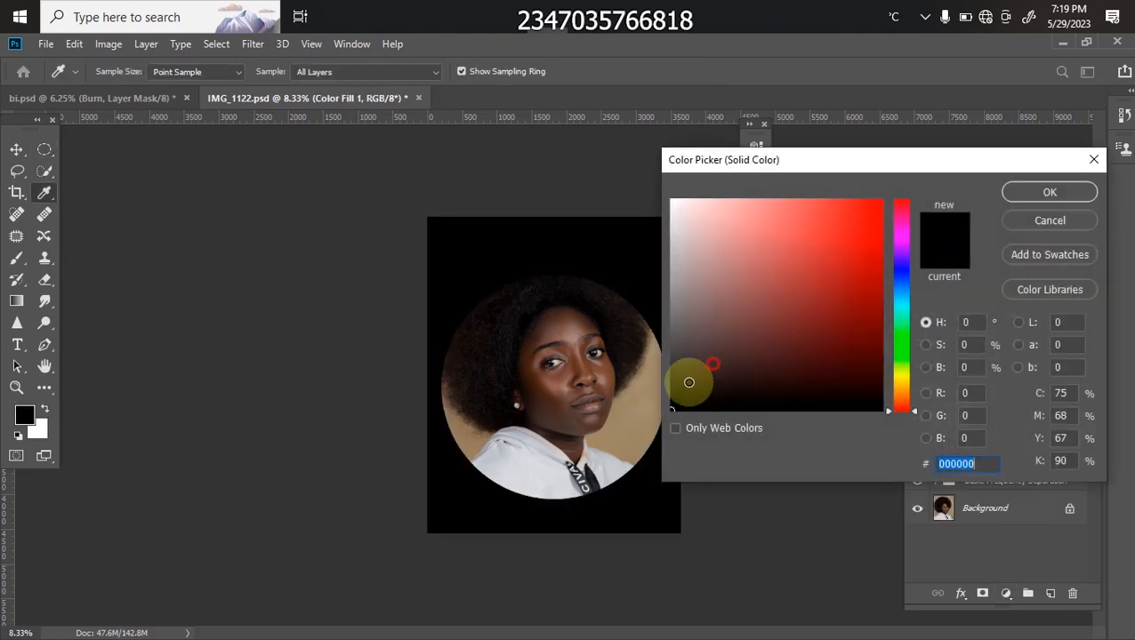
{"action": "key", "text": "Return"}
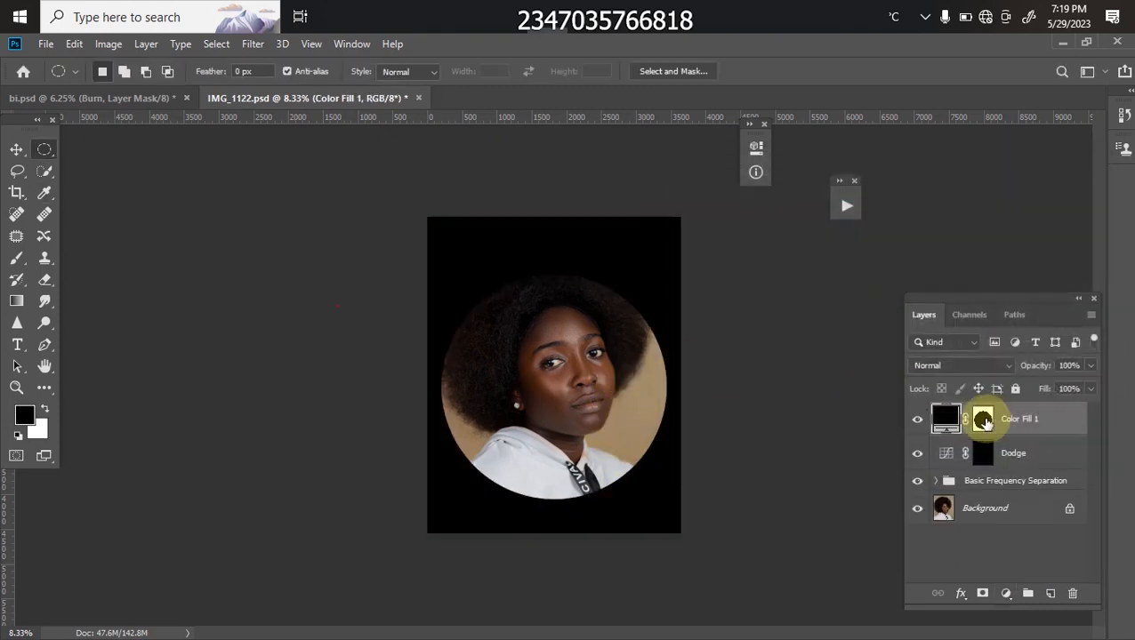
Step: Feather the black fill layer's mask to 671.7 px and reduce the layer's opacity to 29% for a soft vignette
{"action": "left_click", "coordinate": [982, 422]}
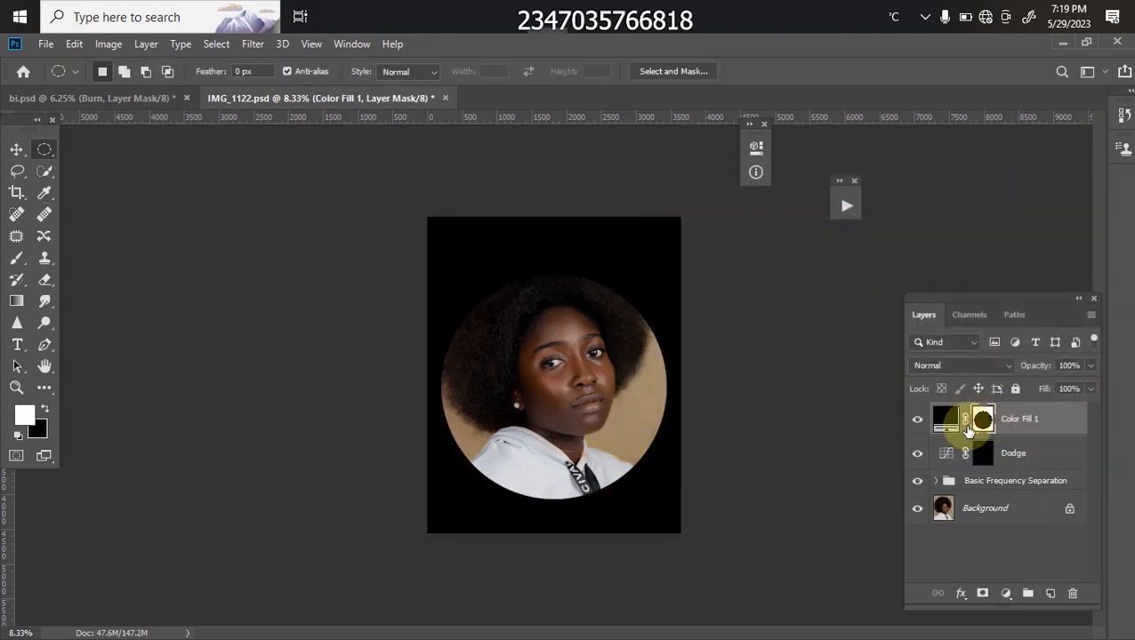
{"action": "left_click", "coordinate": [756, 148]}
{"action": "left_click_drag", "start_coordinate": [664, 139], "coordinate": [811, 196]}
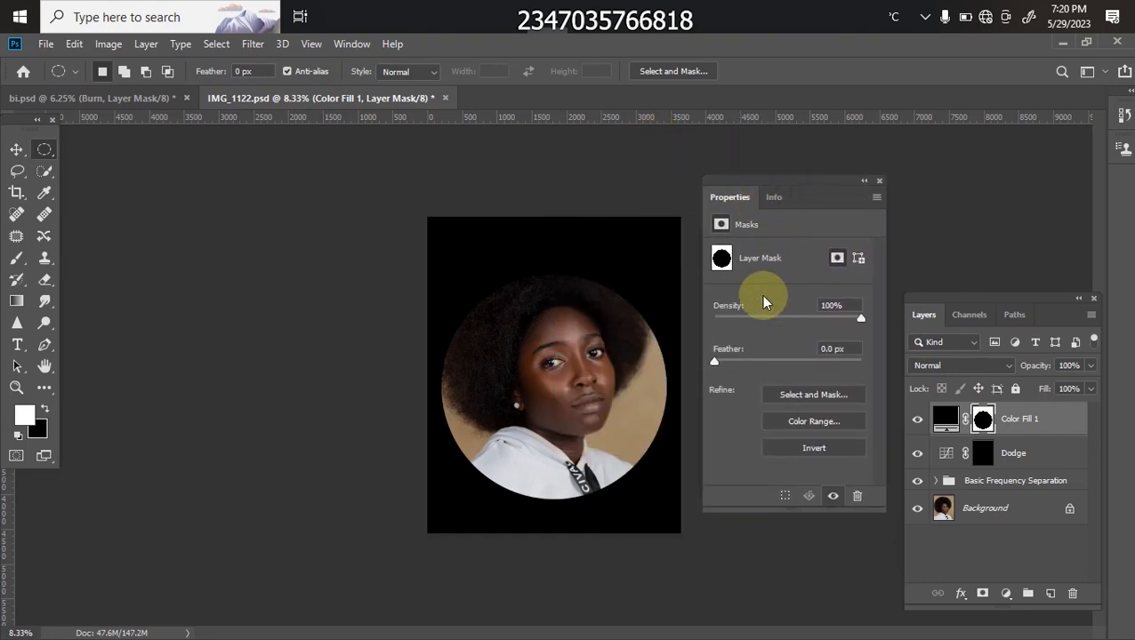
{"action": "left_click", "coordinate": [352, 44]}
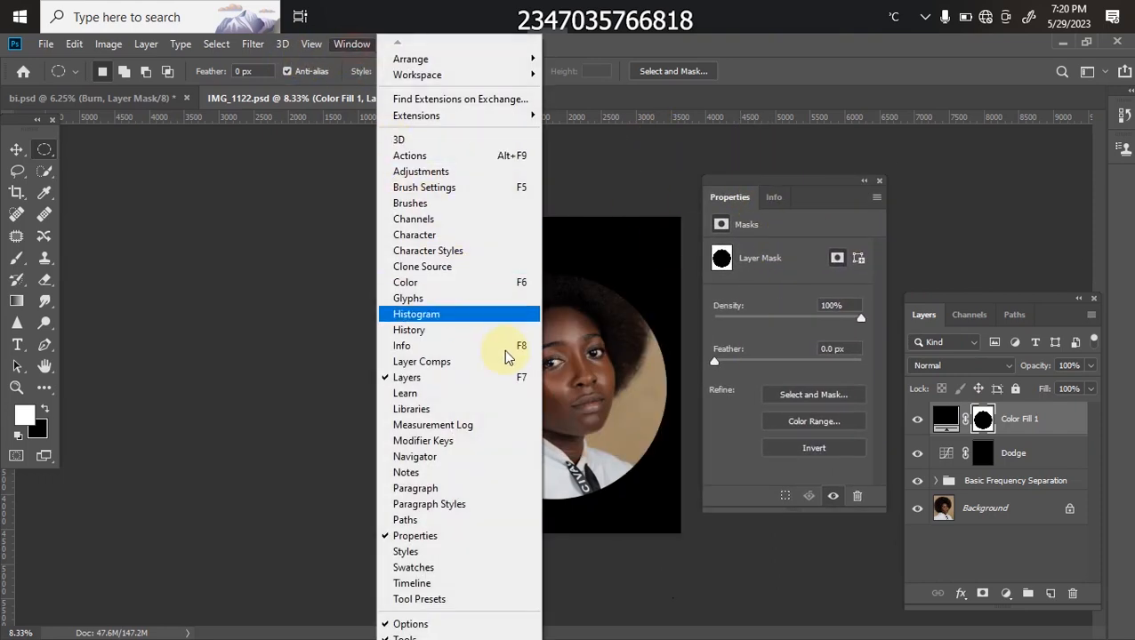
{"action": "left_click", "coordinate": [794, 194]}
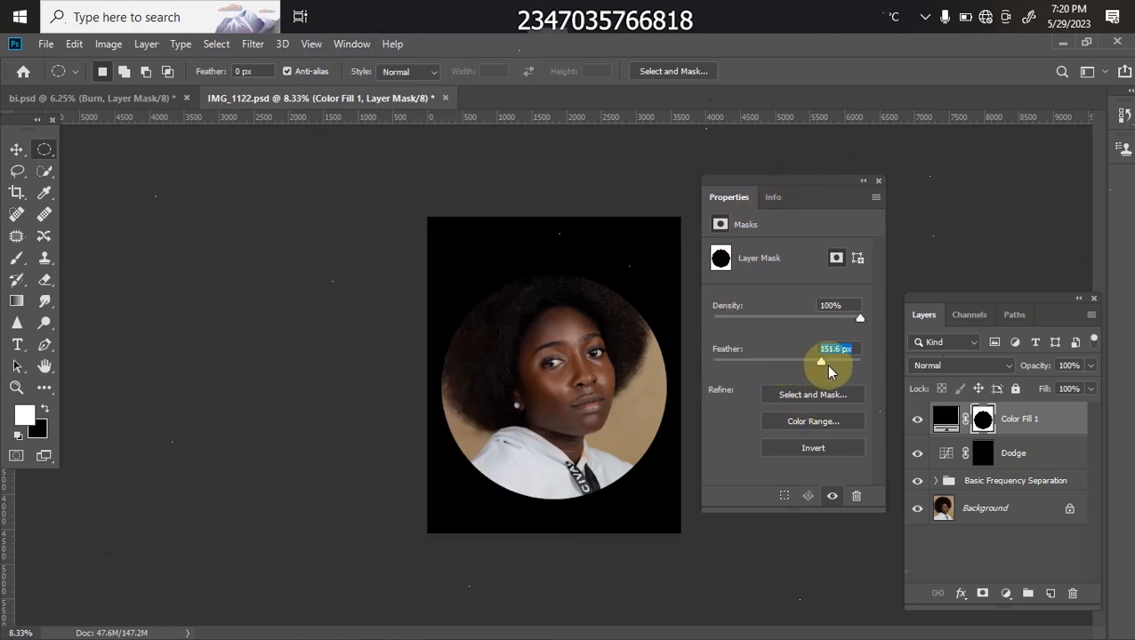
{"action": "left_click_drag", "start_coordinate": [820, 365], "coordinate": [845, 365]}
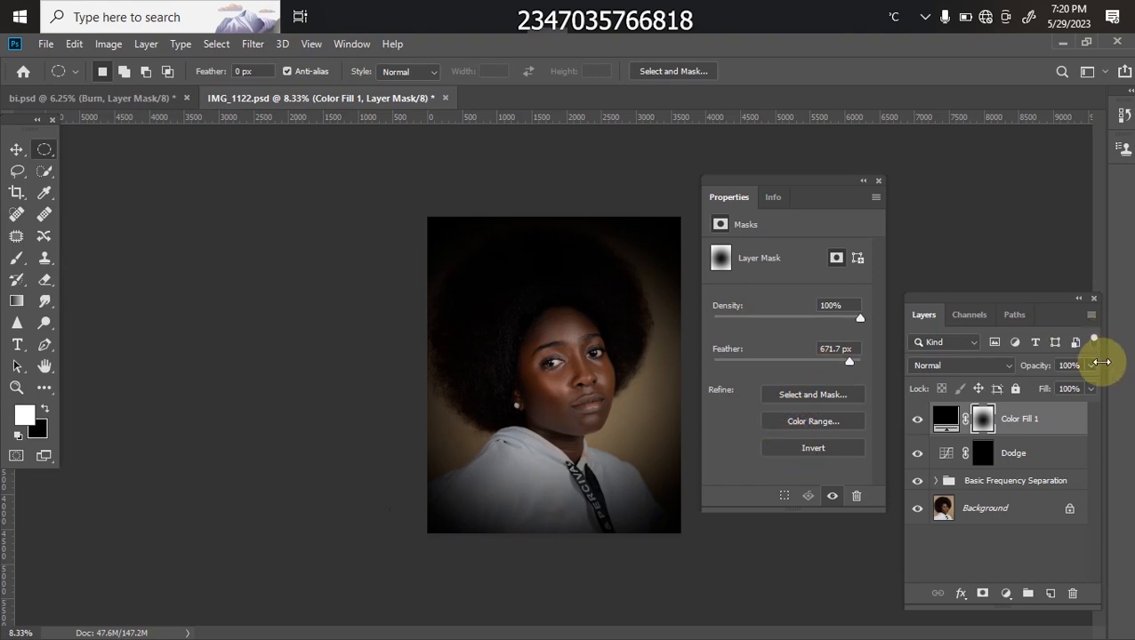
{"action": "left_click_drag", "start_coordinate": [1090, 365], "coordinate": [1037, 389]}
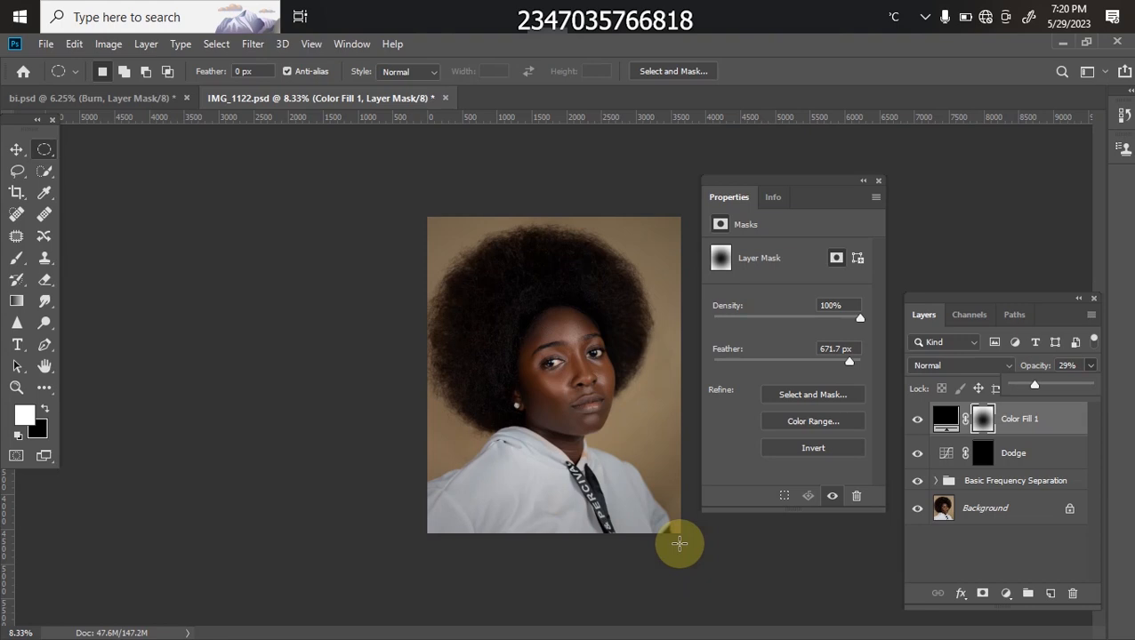
Step: Add a Color Lookup adjustment layer and load the ref MELANIN.CUBE 3D LUT
{"action": "left_click", "coordinate": [1005, 593]}
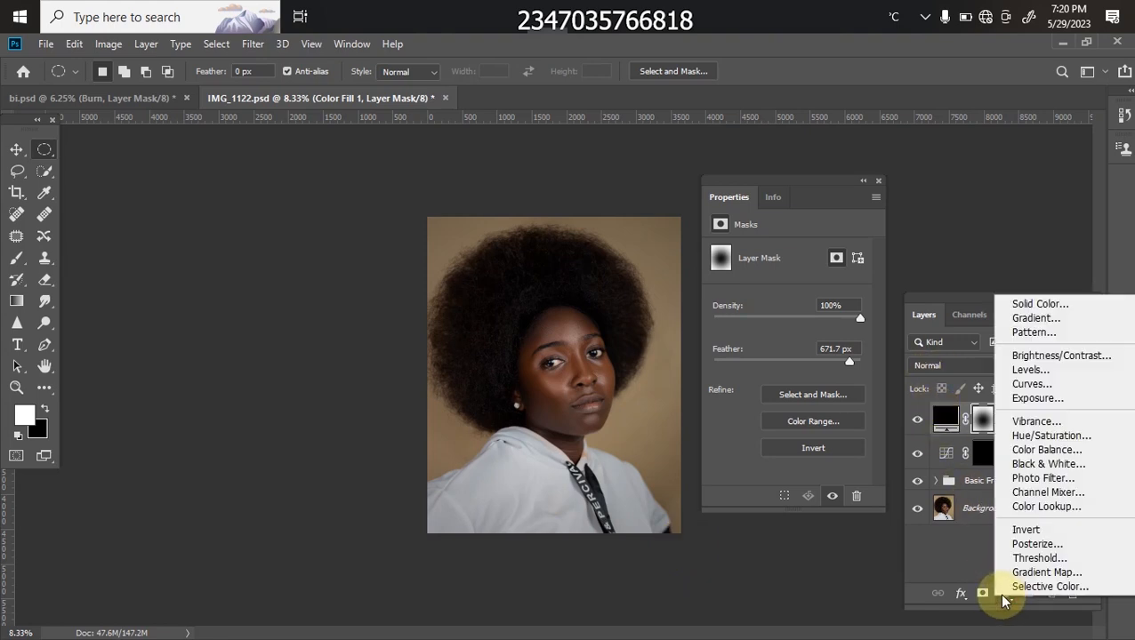
{"action": "left_click", "coordinate": [1013, 506]}
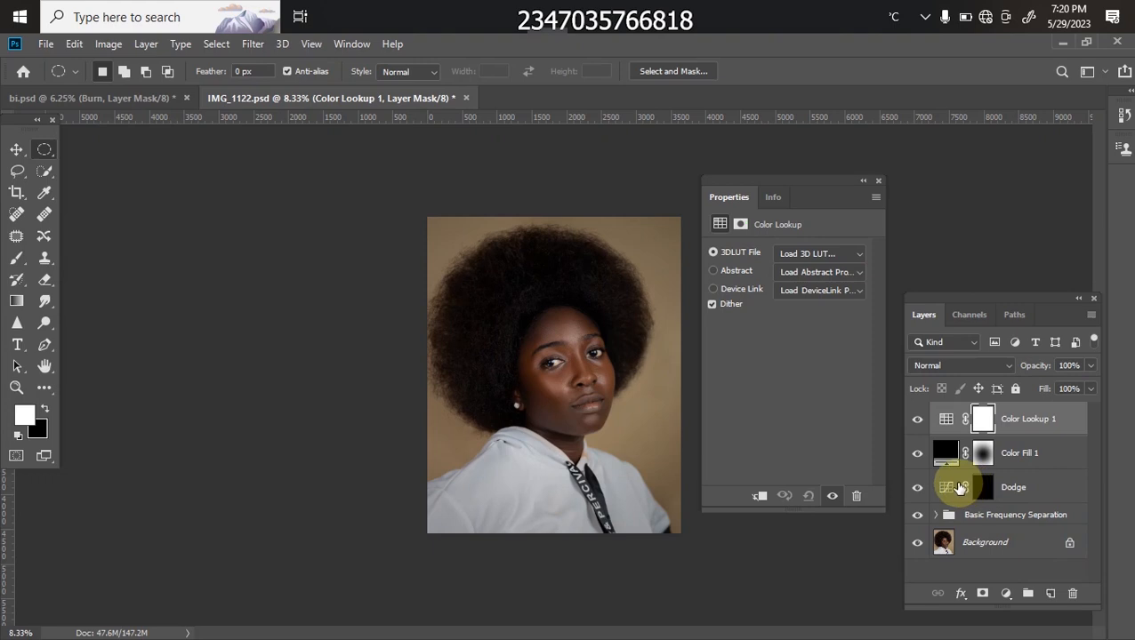
{"action": "left_click", "coordinate": [831, 254]}
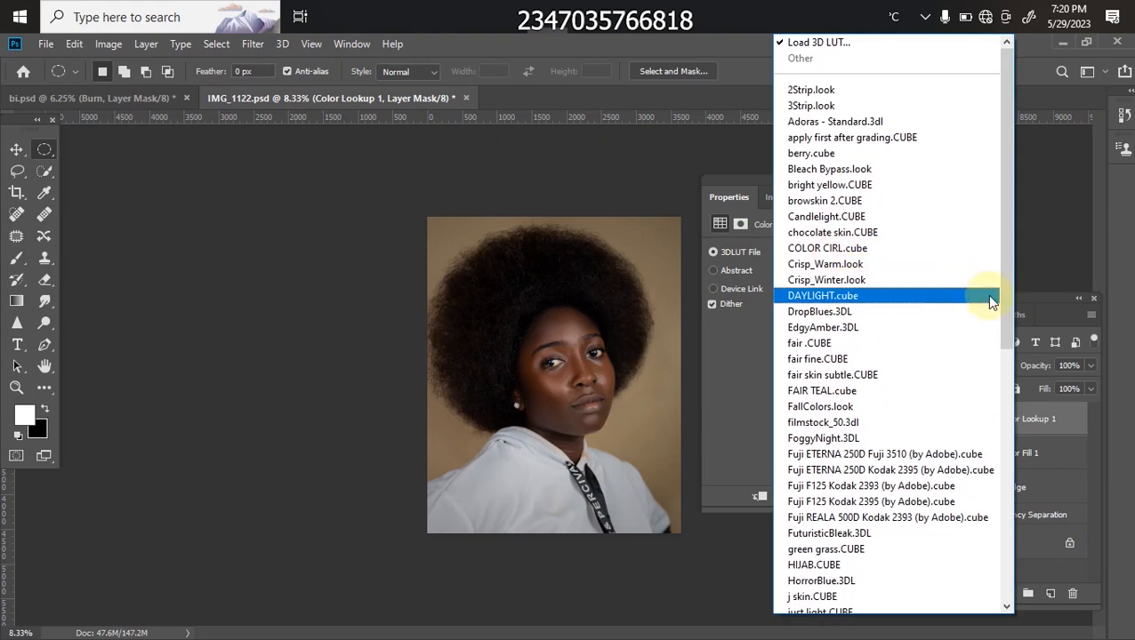
{"action": "left_click_drag", "start_coordinate": [1009, 314], "coordinate": [1013, 600]}
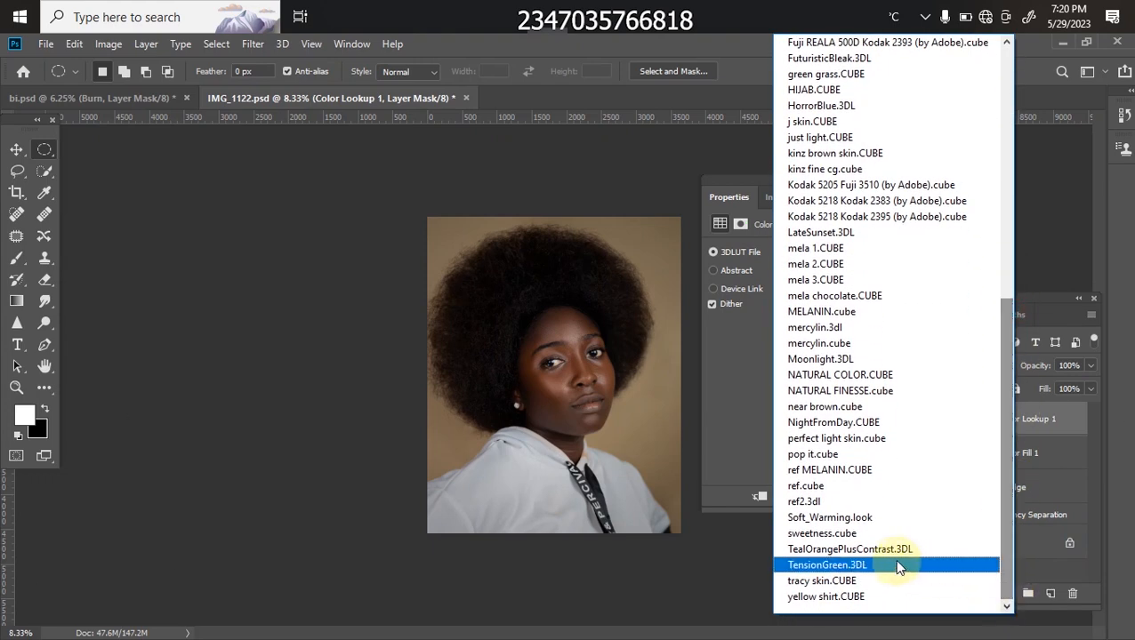
{"action": "left_click", "coordinate": [825, 471]}
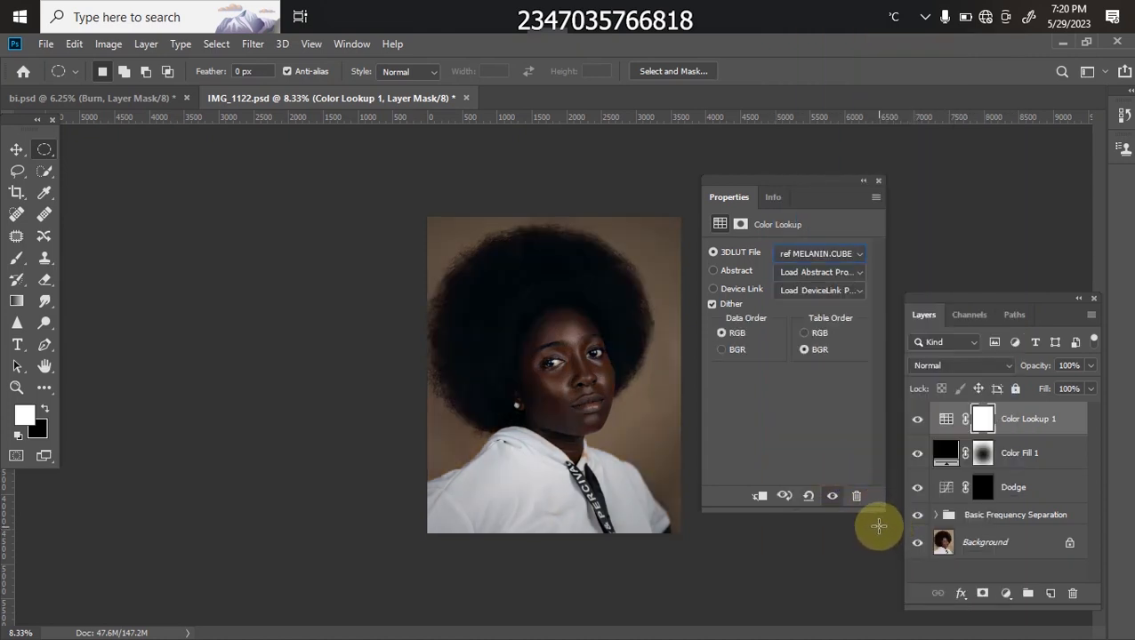
Step: Examine the graded portrait up close and as a whole to judge the skin tone and hair
{"action": "key", "text": "ctrl+plus"}
{"action": "key", "text": "ctrl+plus"}
{"action": "key", "text": "ctrl+minus"}
{"action": "key", "text": "ctrl+minus"}
{"action": "key", "text": "ctrl+plus"}
{"action": "key", "text": "ctrl+plus"}
{"action": "key", "text": "ctrl+plus"}
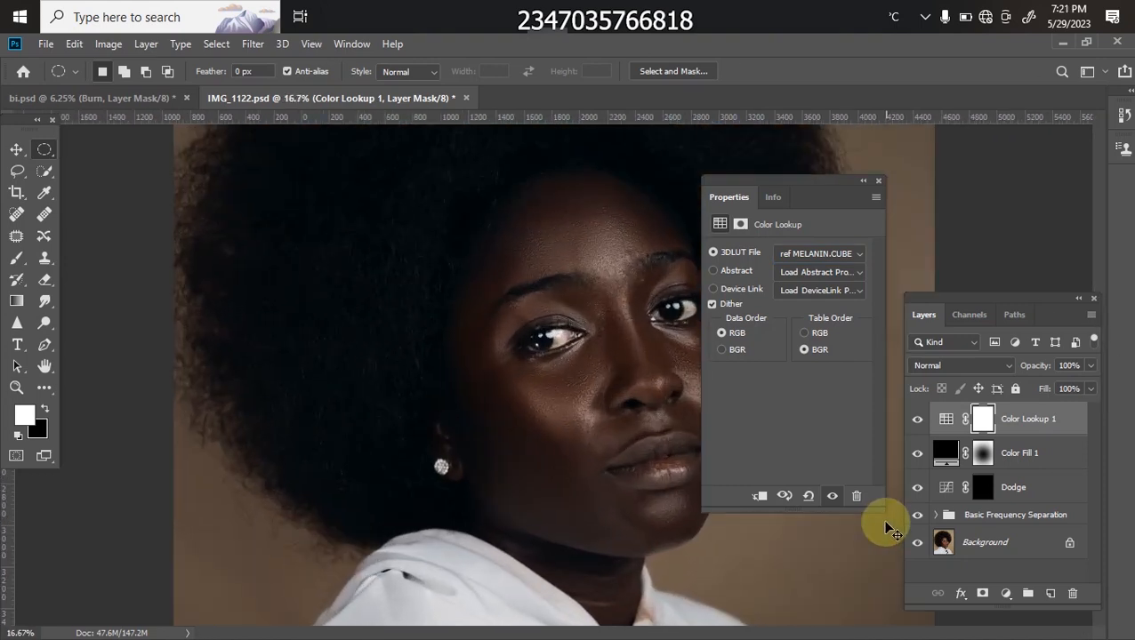
{"action": "key", "text": "ctrl+minus"}
{"action": "key", "text": "ctrl+plus"}
{"action": "key", "text": "ctrl+plus"}
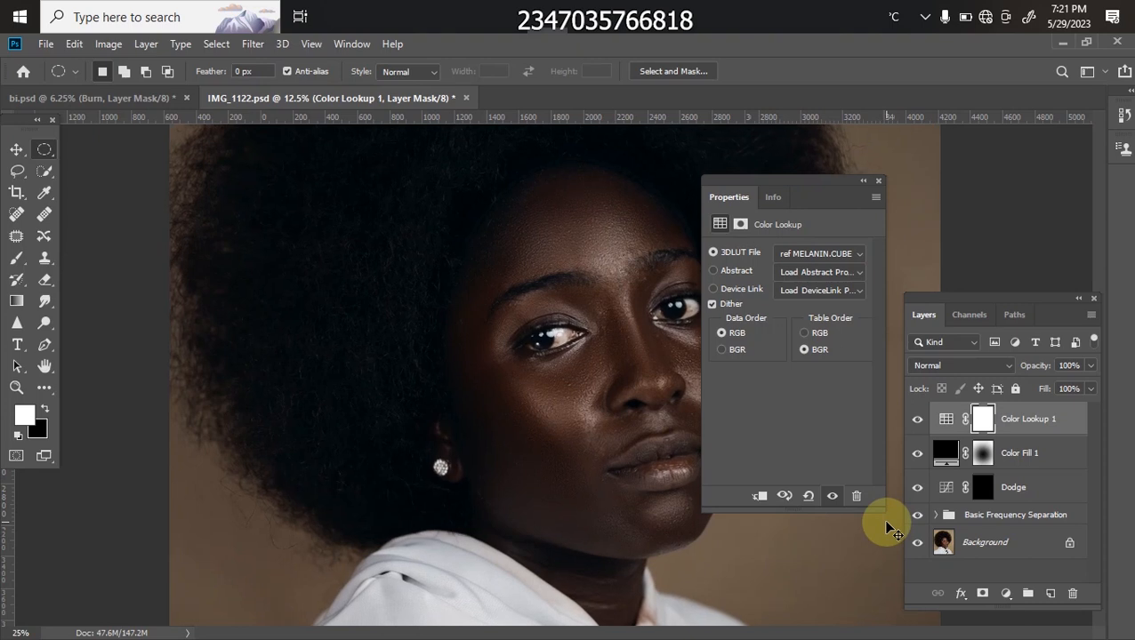
{"action": "key", "text": "ctrl+plus"}
{"action": "key", "text": "ctrl+minus"}
{"action": "key", "text": "ctrl+minus"}
{"action": "key", "text": "ctrl+minus"}
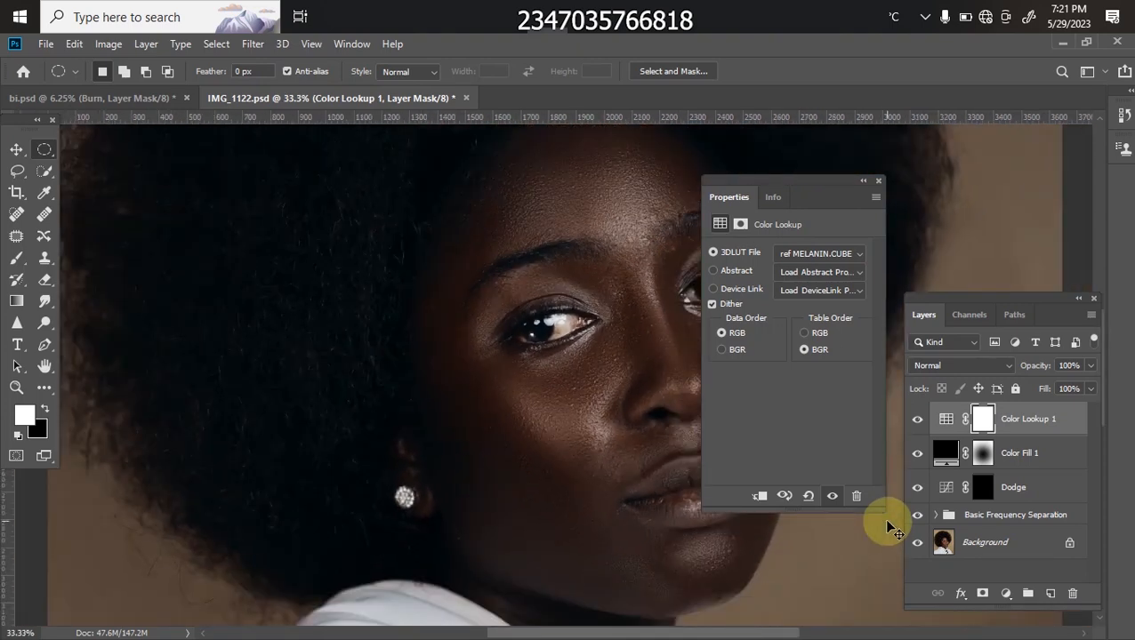
{"action": "left_click", "coordinate": [863, 181]}
{"action": "key", "text": "ctrl+plus"}
{"action": "key", "text": "ctrl+plus"}
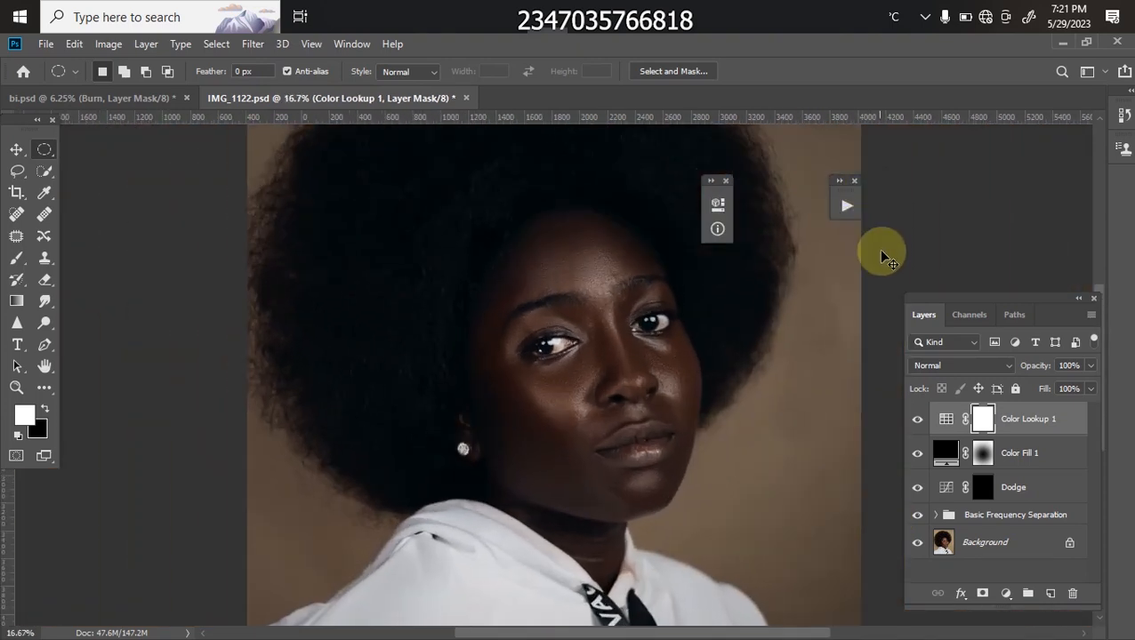
{"action": "key", "text": "ctrl+minus"}
{"action": "key", "text": "ctrl+minus"}
{"action": "key", "text": "ctrl+minus"}
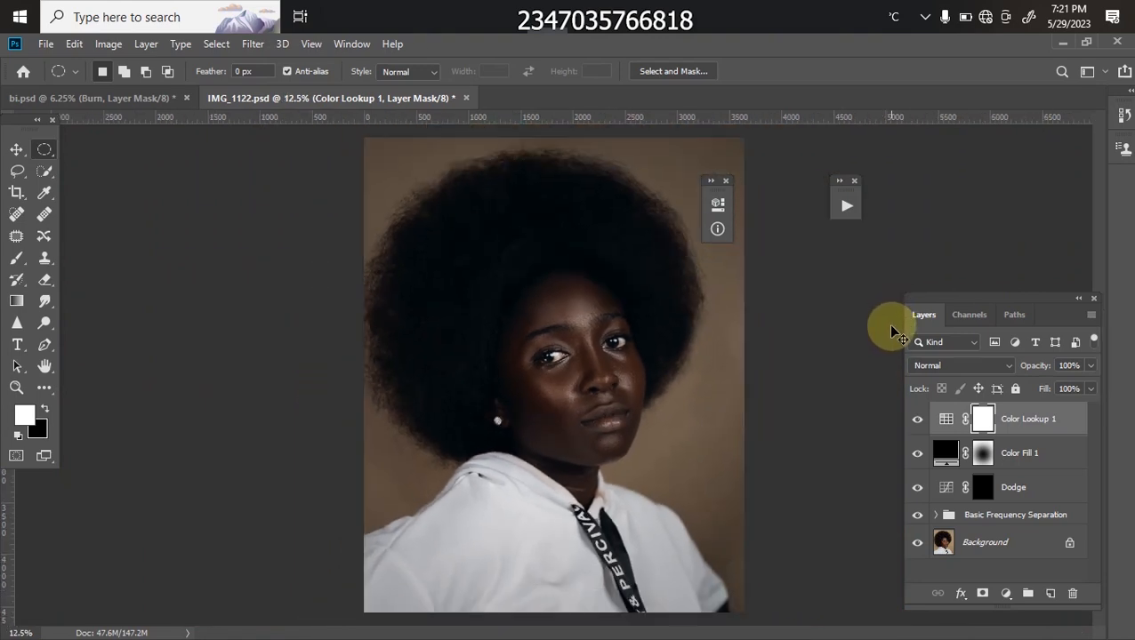
{"action": "key", "text": "ctrl+plus"}
{"action": "key", "text": "ctrl+plus"}
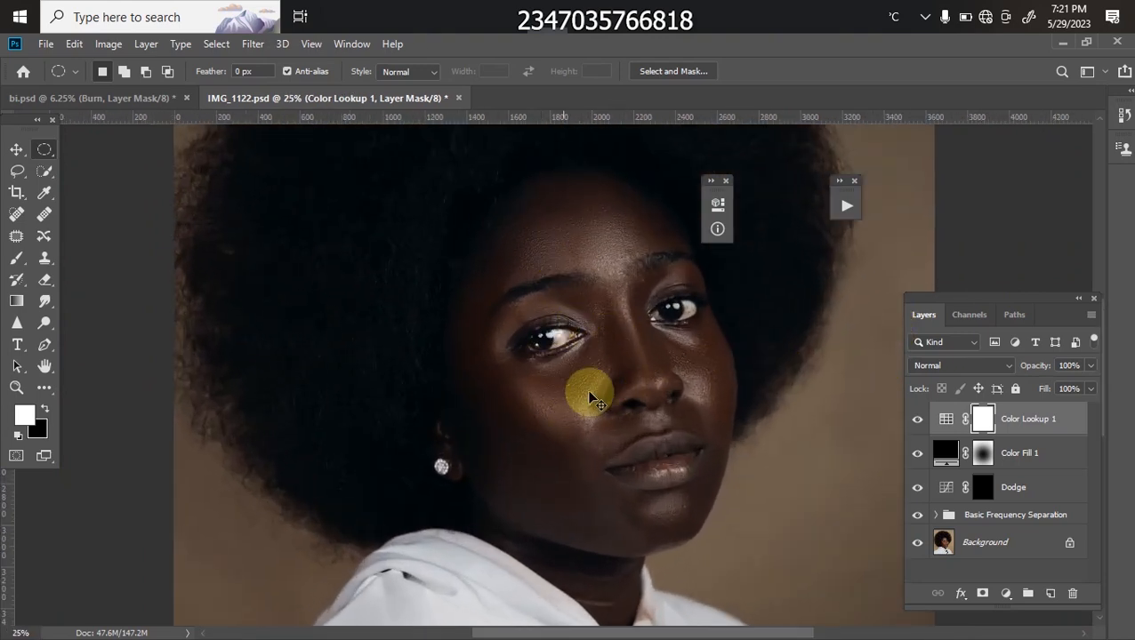
{"action": "key", "text": "ctrl+minus"}
{"action": "key", "text": "ctrl+minus"}
{"action": "key", "text": "ctrl+plus"}
{"action": "key", "text": "ctrl+minus"}
{"action": "key", "text": "ctrl+plus"}
Step: Add a Hue/Saturation adjustment layer and set the saturation of the Reds to -27
{"action": "left_click", "coordinate": [1006, 593]}
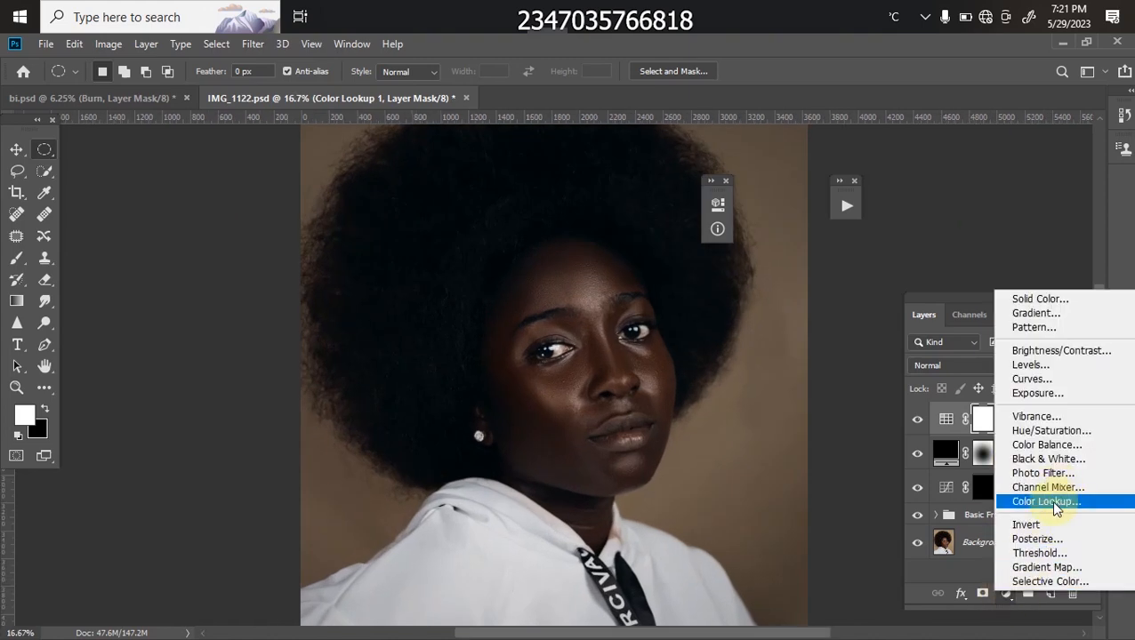
{"action": "left_click", "coordinate": [1049, 430]}
{"action": "left_click_drag", "start_coordinate": [644, 205], "coordinate": [858, 233]}
{"action": "left_click", "coordinate": [851, 293]}
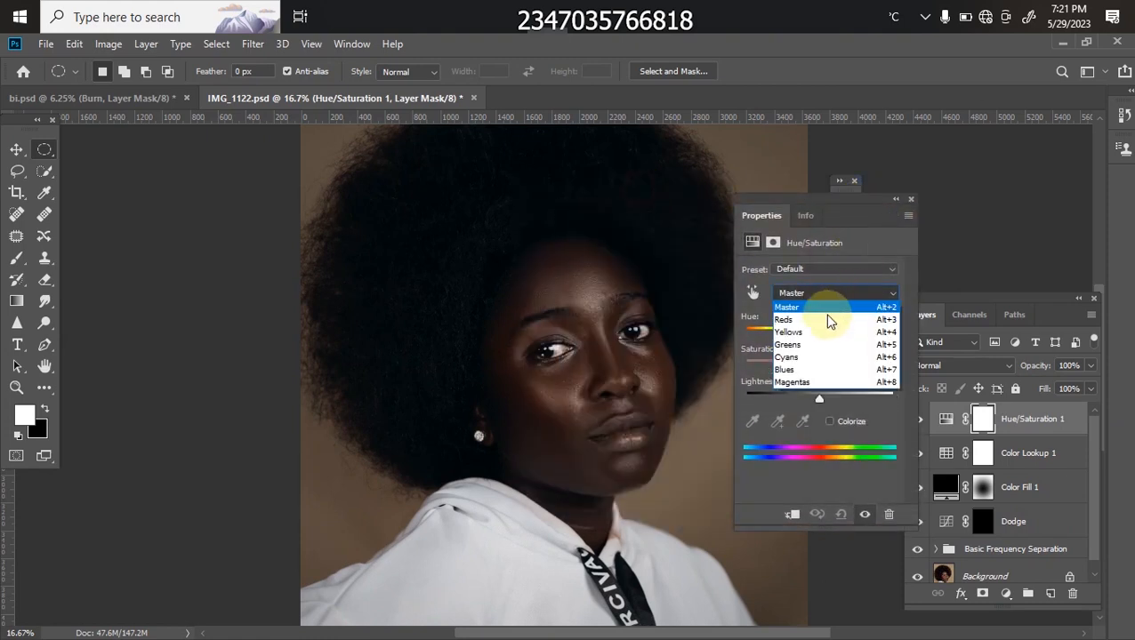
{"action": "left_click", "coordinate": [800, 320]}
{"action": "left_click_drag", "start_coordinate": [819, 362], "coordinate": [799, 369]}
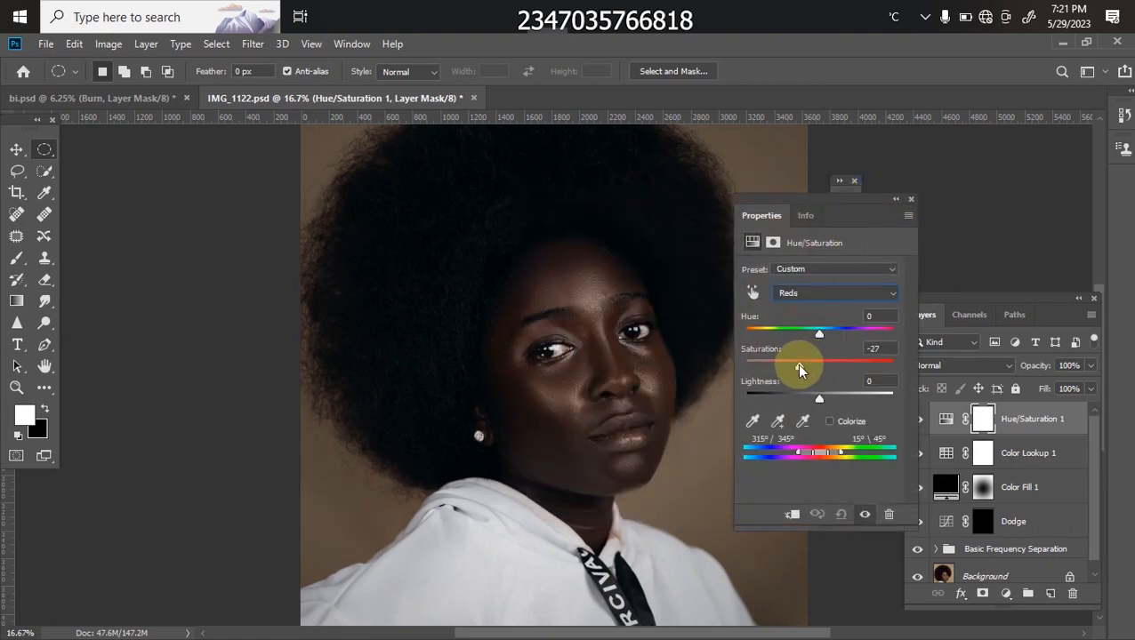
{"action": "left_click", "coordinate": [777, 420]}
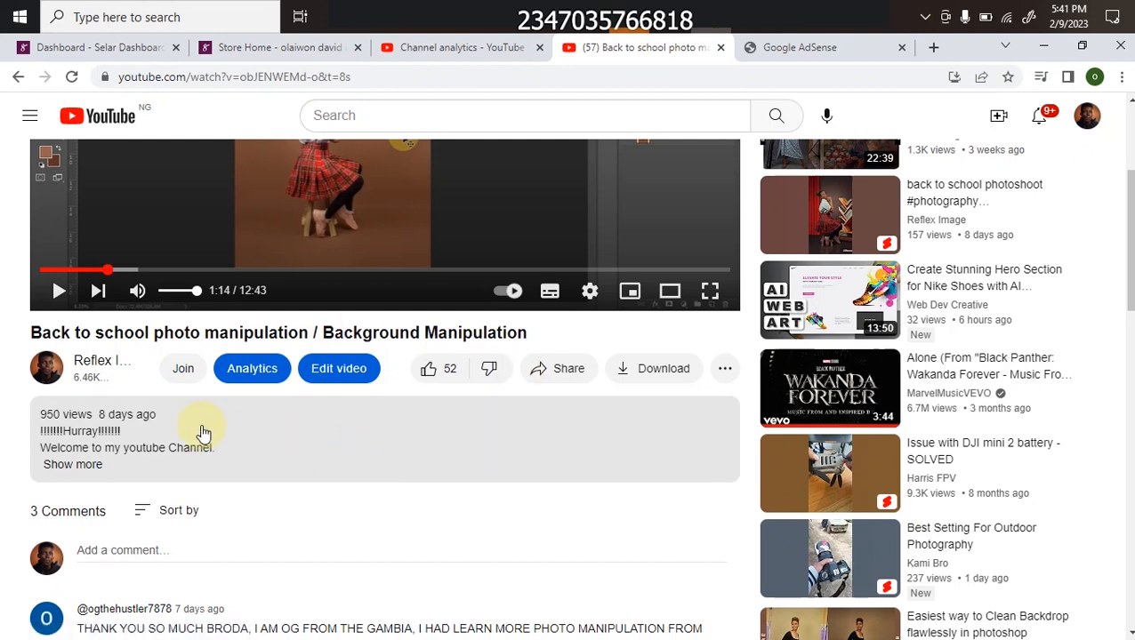
Step: Expand the YouTube video's full description and read through its links to editing files, playlists and channel perks
{"action": "scroll", "coordinate": [356, 401], "scroll_direction": "up", "scroll_amount": 1}
{"action": "scroll", "coordinate": [140, 441], "scroll_direction": "down", "scroll_amount": 2}
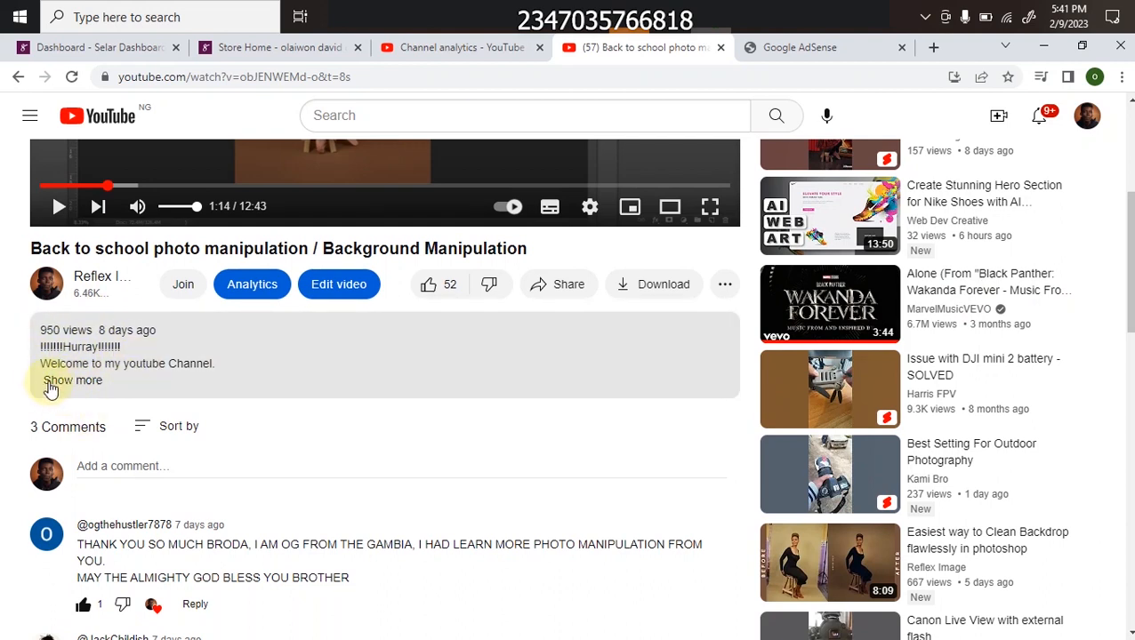
{"action": "left_click", "coordinate": [73, 391]}
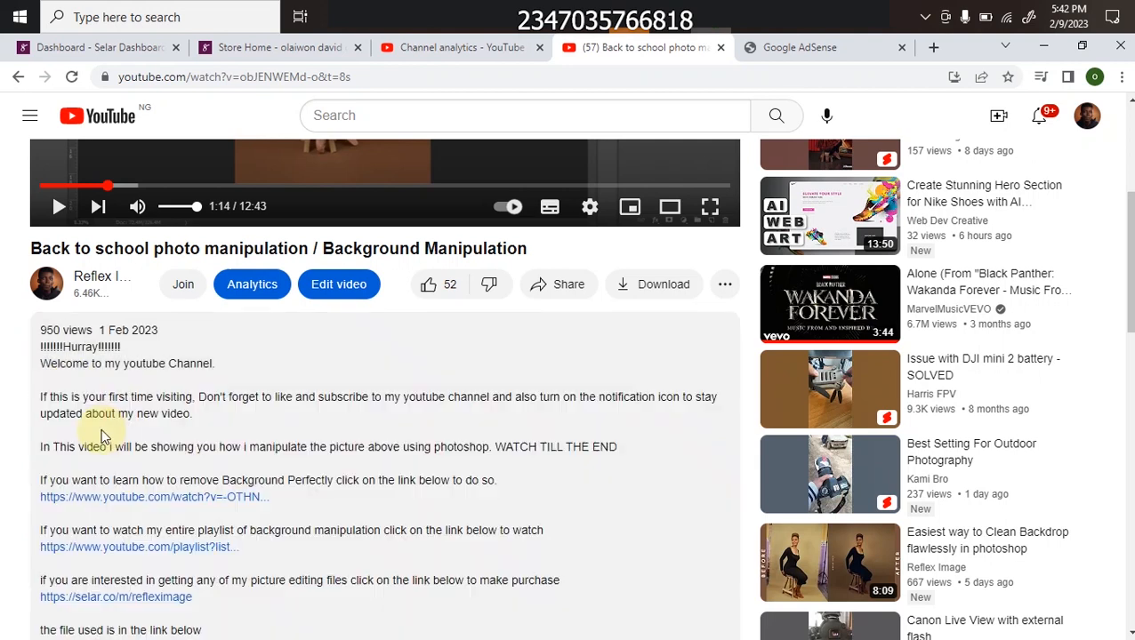
{"action": "scroll", "coordinate": [743, 334], "scroll_direction": "down", "scroll_amount": 3}
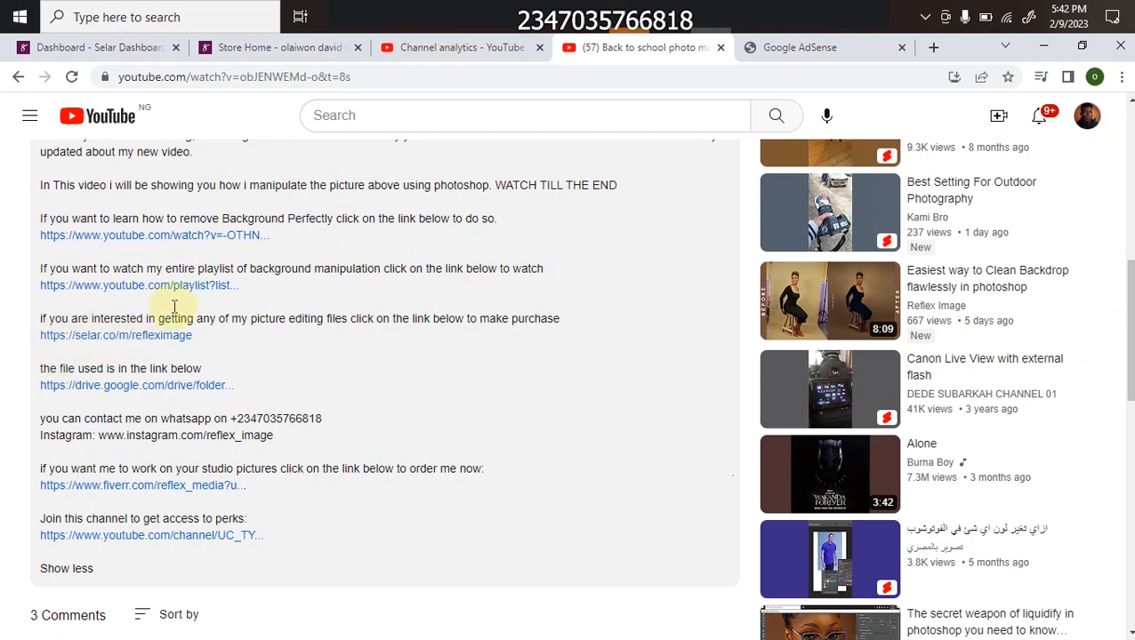
Step: Switch to the Selar store page, look through its featured and full product listings, and open the currency choices
{"action": "left_click", "coordinate": [241, 47]}
{"action": "scroll", "coordinate": [847, 331], "scroll_direction": "down", "scroll_amount": 3}
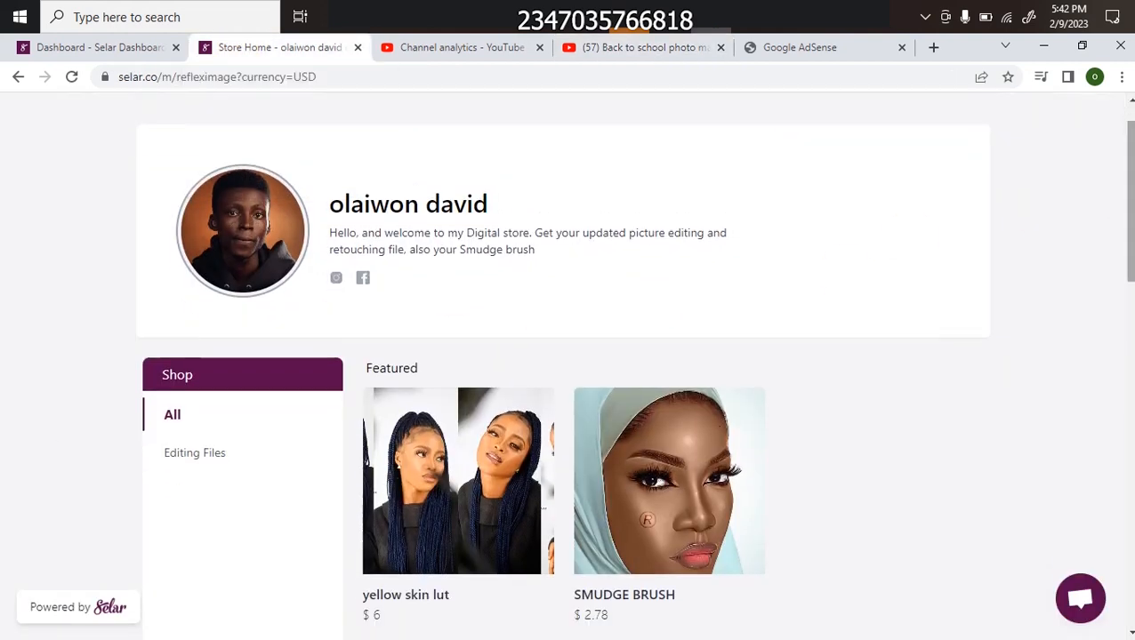
{"action": "scroll", "coordinate": [346, 418], "scroll_direction": "up", "scroll_amount": 1}
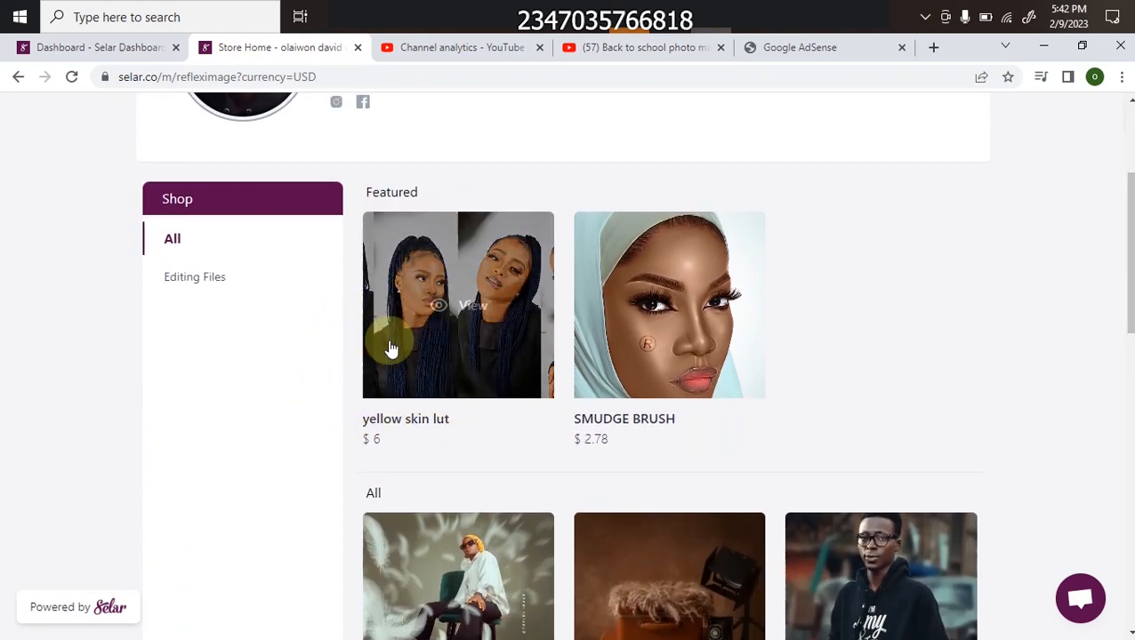
{"action": "scroll", "coordinate": [965, 363], "scroll_direction": "down", "scroll_amount": 3}
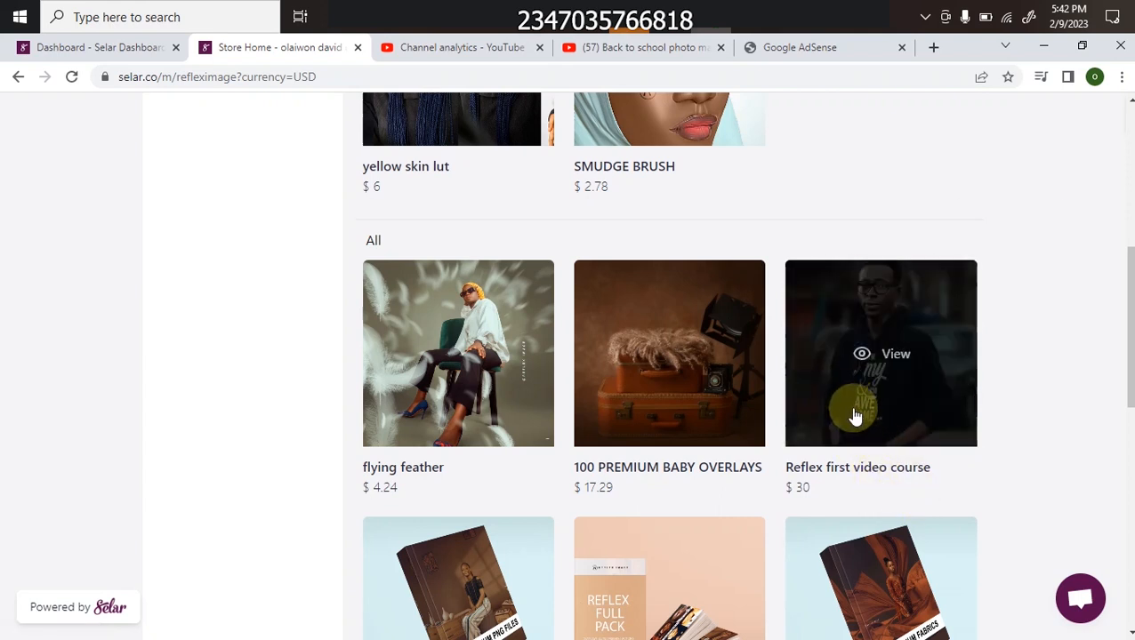
{"action": "scroll", "coordinate": [1129, 356], "scroll_direction": "down", "scroll_amount": 5}
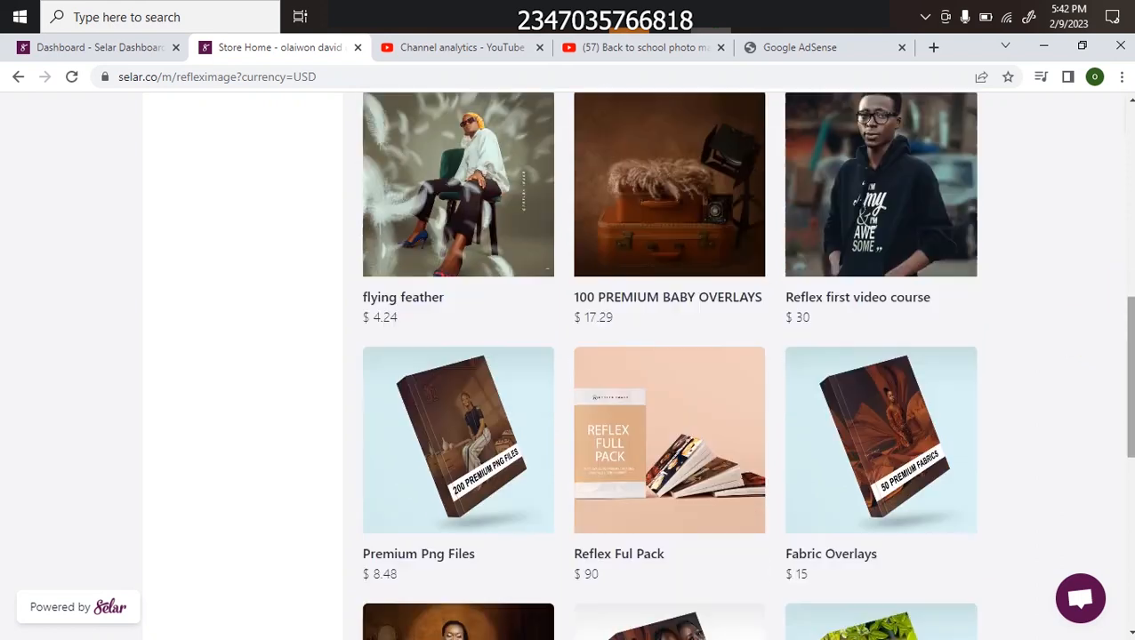
{"action": "scroll", "coordinate": [1131, 364], "scroll_direction": "up", "scroll_amount": 2}
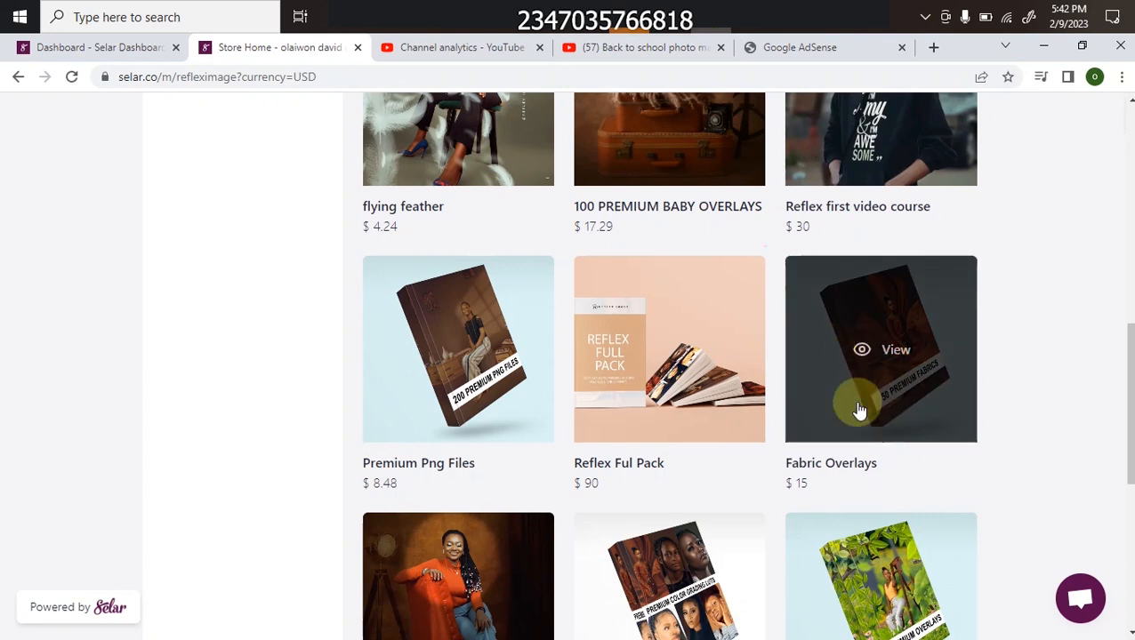
{"action": "scroll", "coordinate": [1106, 362], "scroll_direction": "down", "scroll_amount": 1}
{"action": "scroll", "coordinate": [541, 352], "scroll_direction": "down", "scroll_amount": 3}
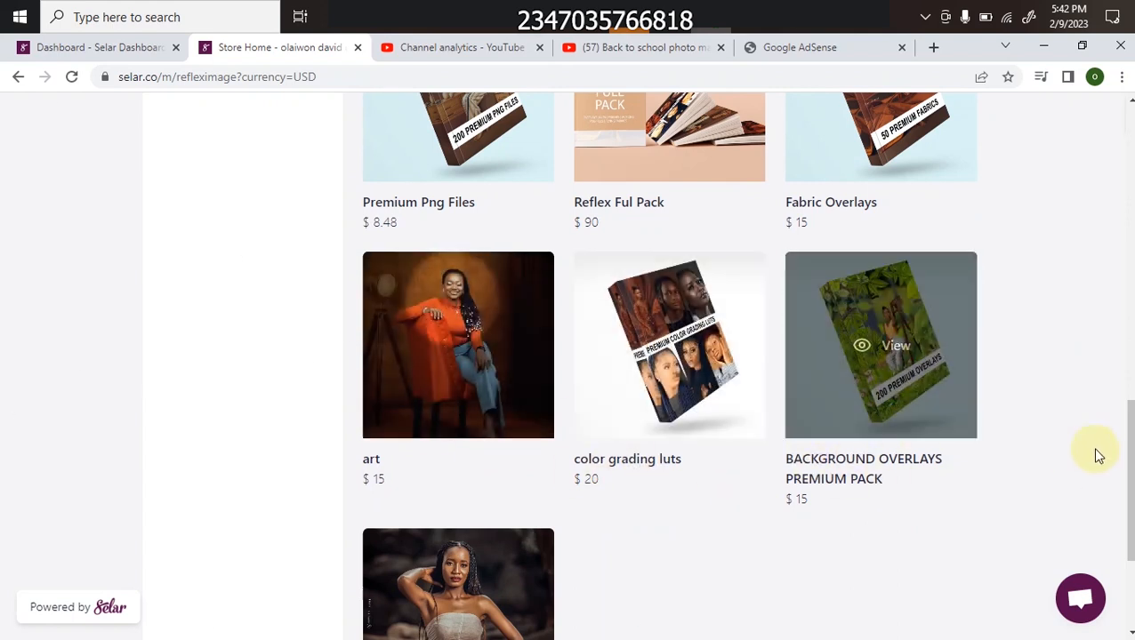
{"action": "scroll", "coordinate": [1103, 458], "scroll_direction": "down", "scroll_amount": 3}
{"action": "scroll", "coordinate": [613, 454], "scroll_direction": "down", "scroll_amount": 1}
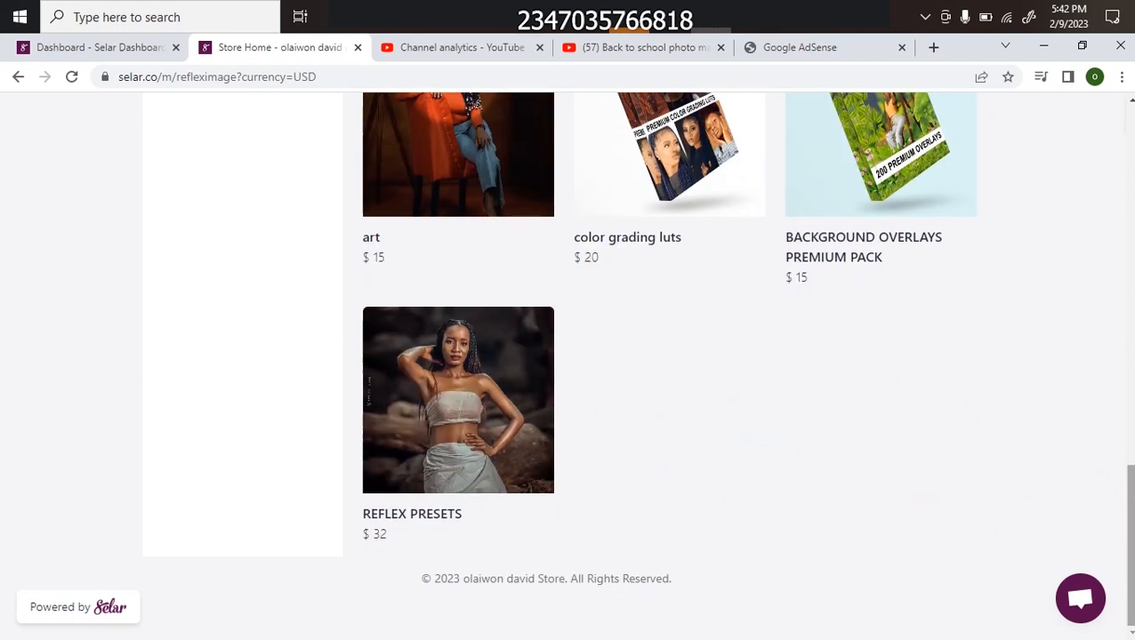
{"action": "scroll", "coordinate": [569, 365], "scroll_direction": "up", "scroll_amount": 12}
{"action": "scroll", "coordinate": [569, 364], "scroll_direction": "down", "scroll_amount": 5}
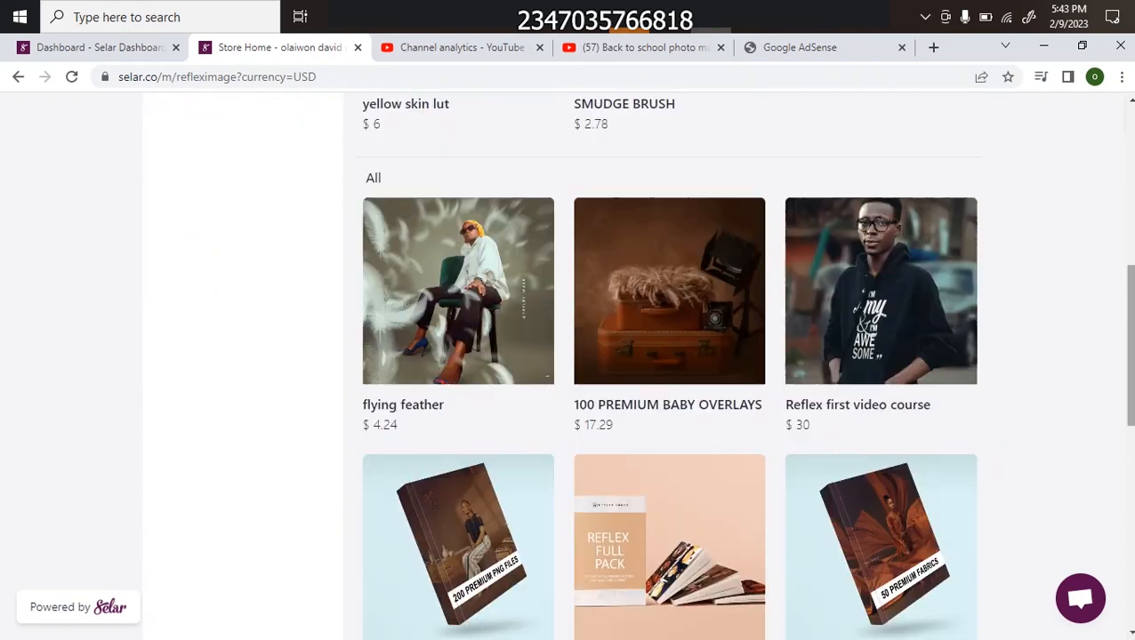
{"action": "scroll", "coordinate": [569, 365], "scroll_direction": "down", "scroll_amount": 6}
{"action": "scroll", "coordinate": [569, 365], "scroll_direction": "up", "scroll_amount": 9}
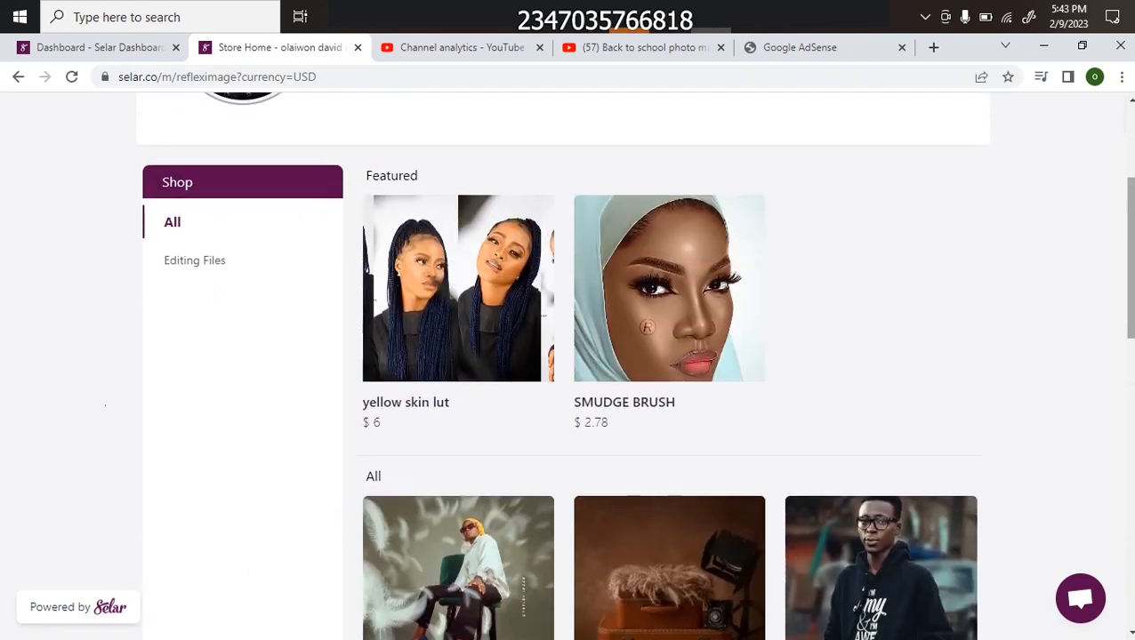
{"action": "scroll", "coordinate": [1015, 187], "scroll_direction": "up", "scroll_amount": 3}
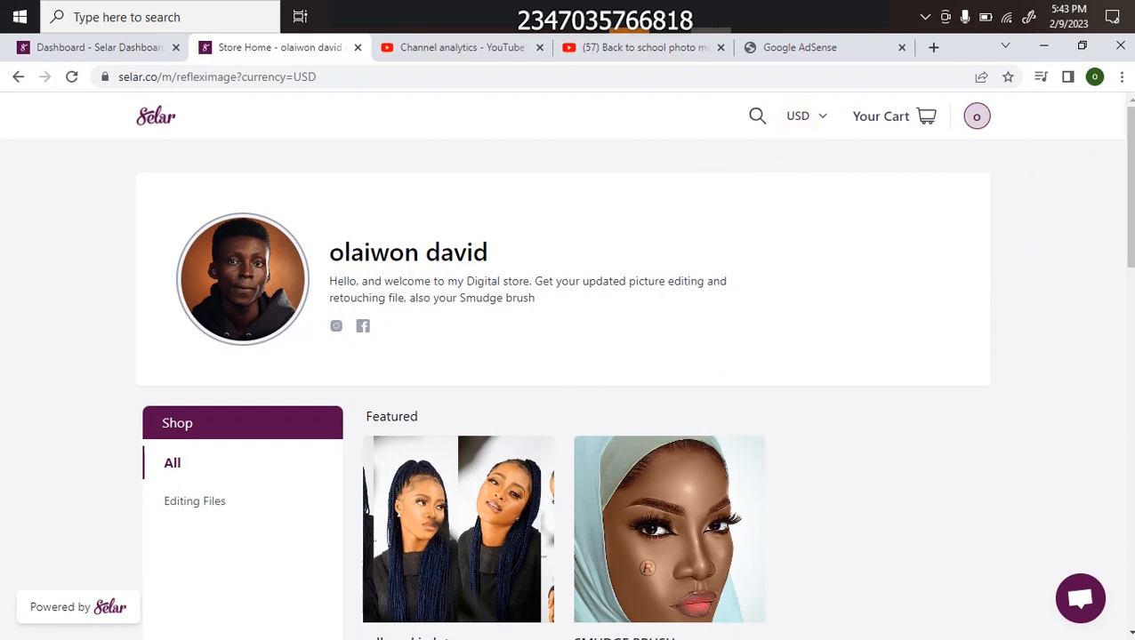
{"action": "left_click", "coordinate": [805, 116]}
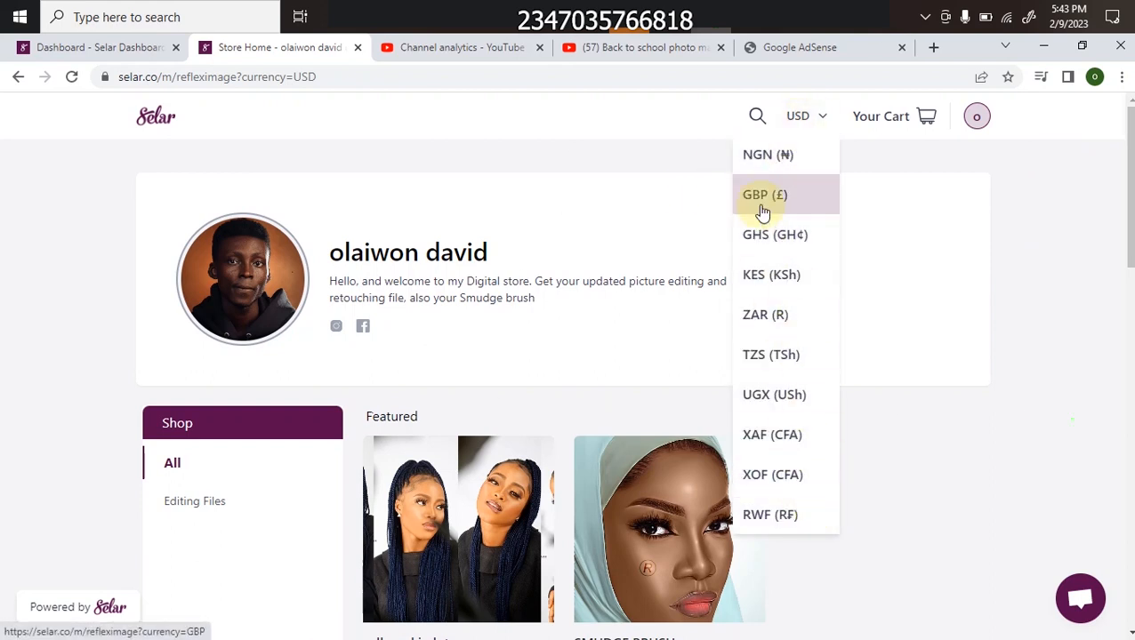